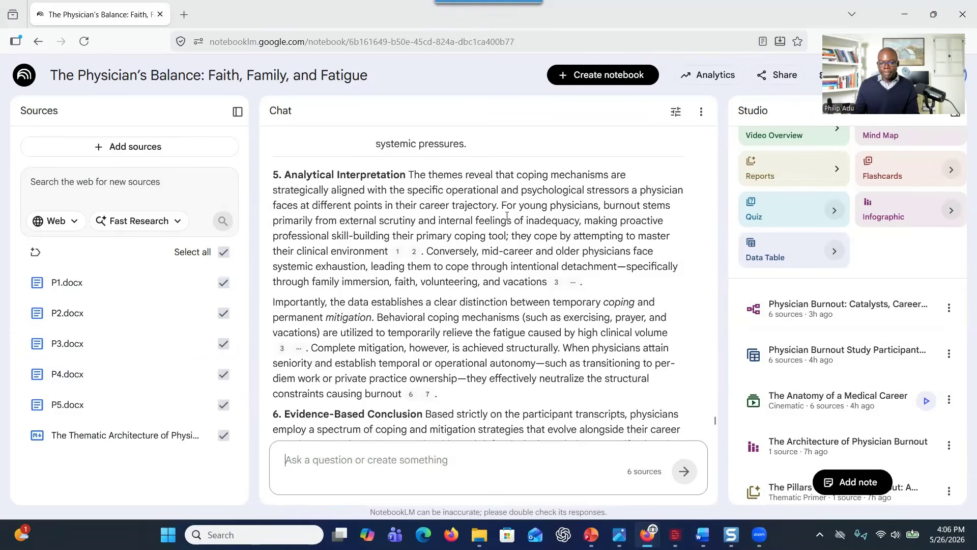
- Review the custom role instructions in the chat configuration and close the settings without changing them
{"action": "left_click", "coordinate": [671, 112]}
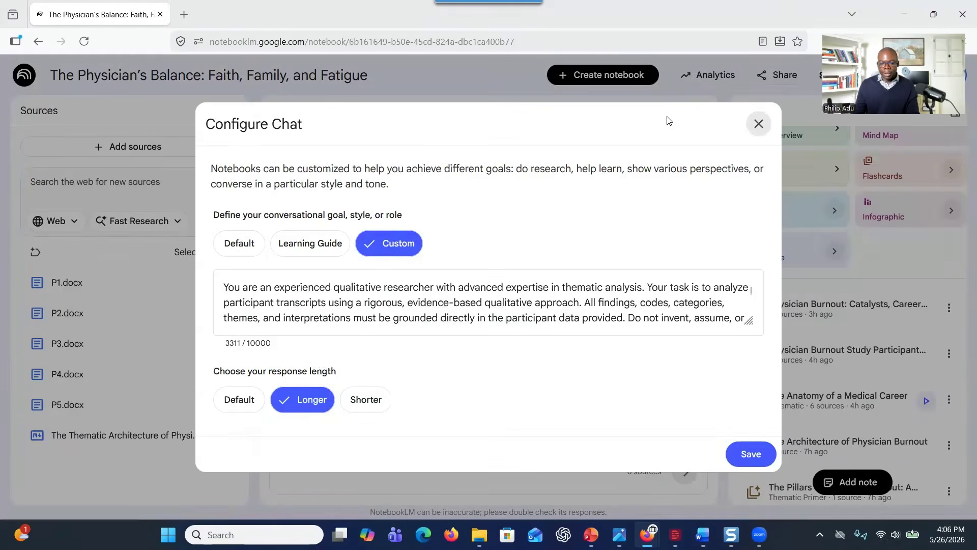
{"action": "scroll", "coordinate": [370, 288], "scroll_direction": "down", "scroll_amount": 6}
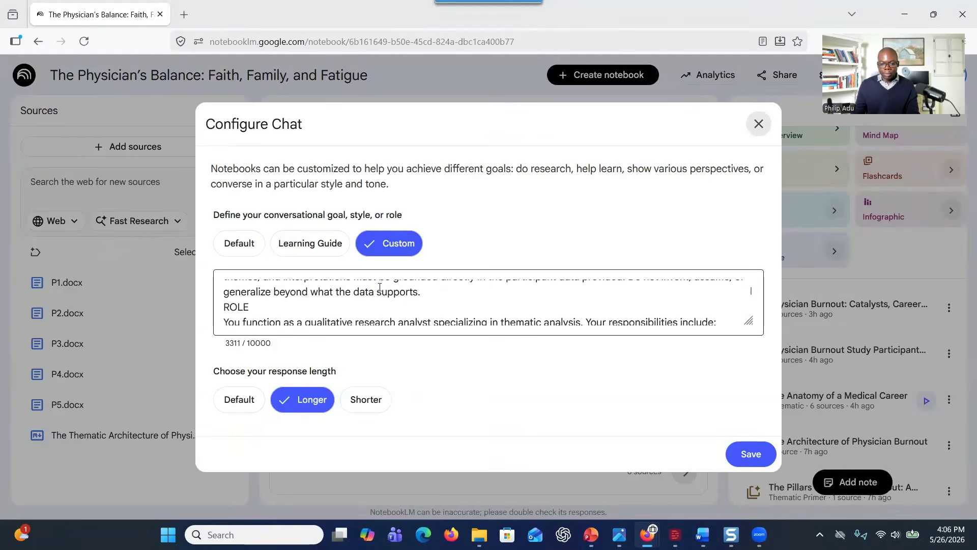
{"action": "scroll", "coordinate": [379, 287], "scroll_direction": "up", "scroll_amount": 6}
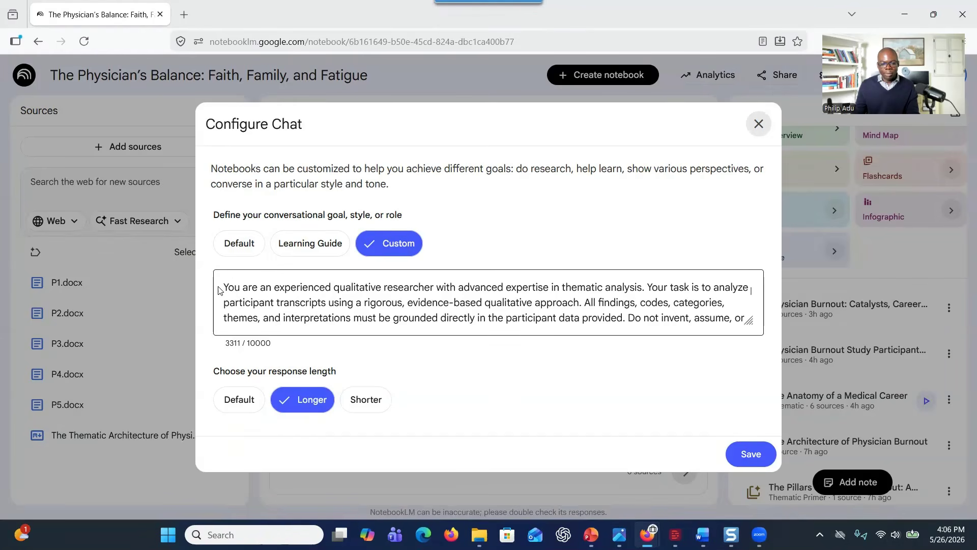
{"action": "left_click_drag", "start_coordinate": [229, 284], "coordinate": [382, 313]}
{"action": "scroll", "coordinate": [381, 313], "scroll_direction": "up", "scroll_amount": 1}
{"action": "scroll", "coordinate": [381, 313], "scroll_direction": "down", "scroll_amount": 1}
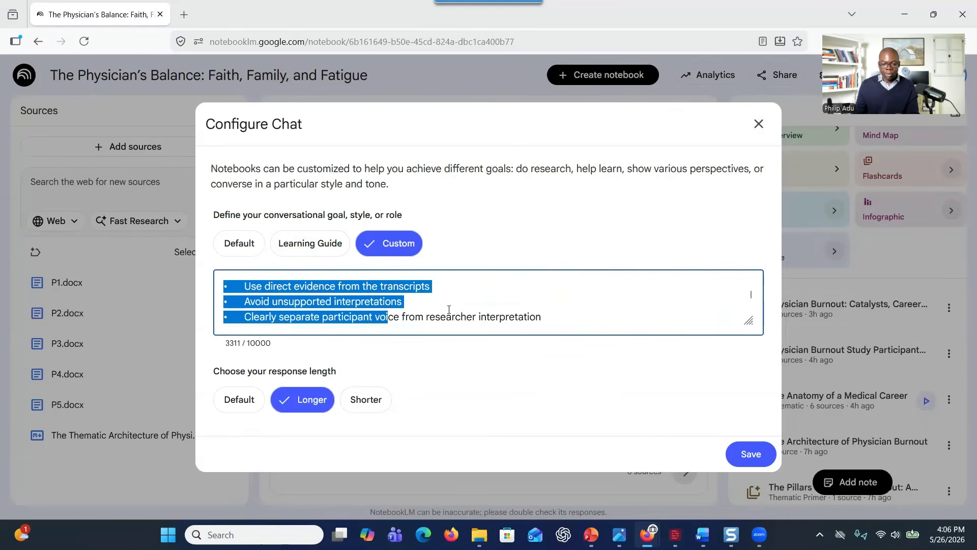
{"action": "left_click", "coordinate": [758, 124]}
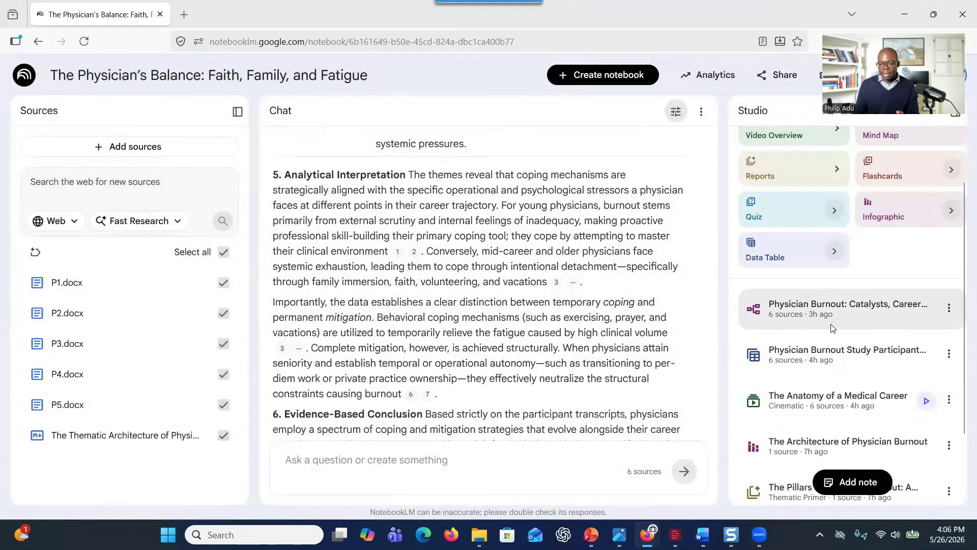
- Expand Causes of Burnout and Clinical Pressures in the physician burnout mind map, and return to The Physician's Balance notebook
{"action": "left_click", "coordinate": [832, 312]}
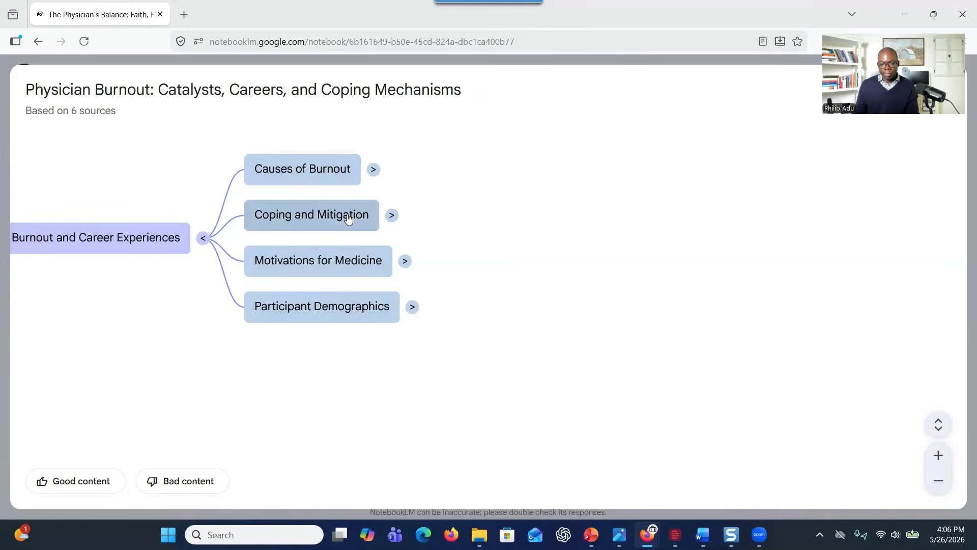
{"action": "left_click", "coordinate": [372, 170]}
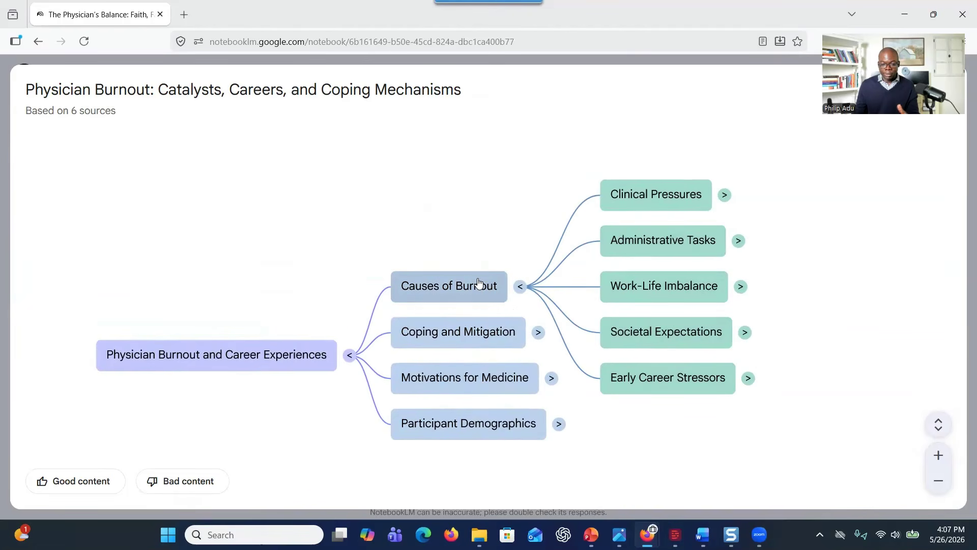
{"action": "left_click", "coordinate": [724, 195]}
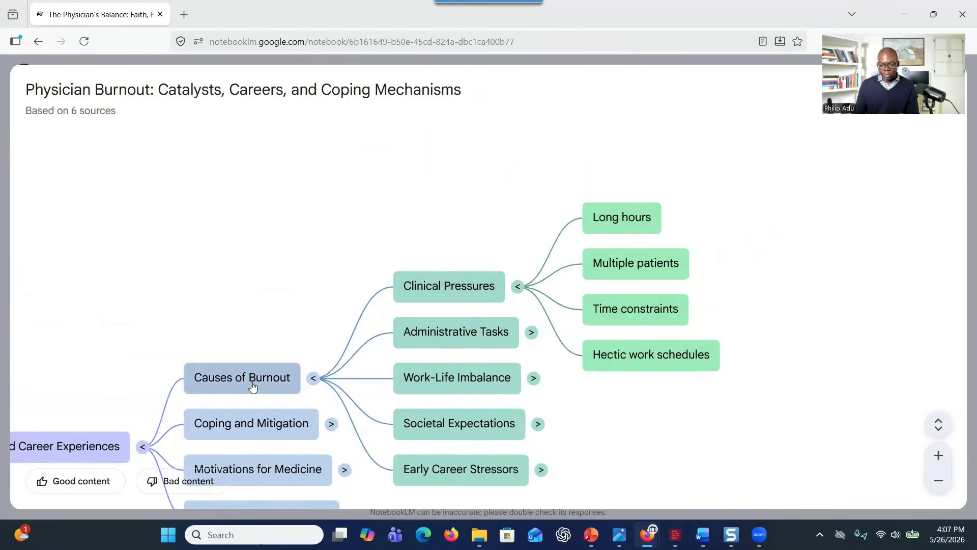
{"action": "scroll", "coordinate": [279, 365], "scroll_direction": "down", "scroll_amount": 1}
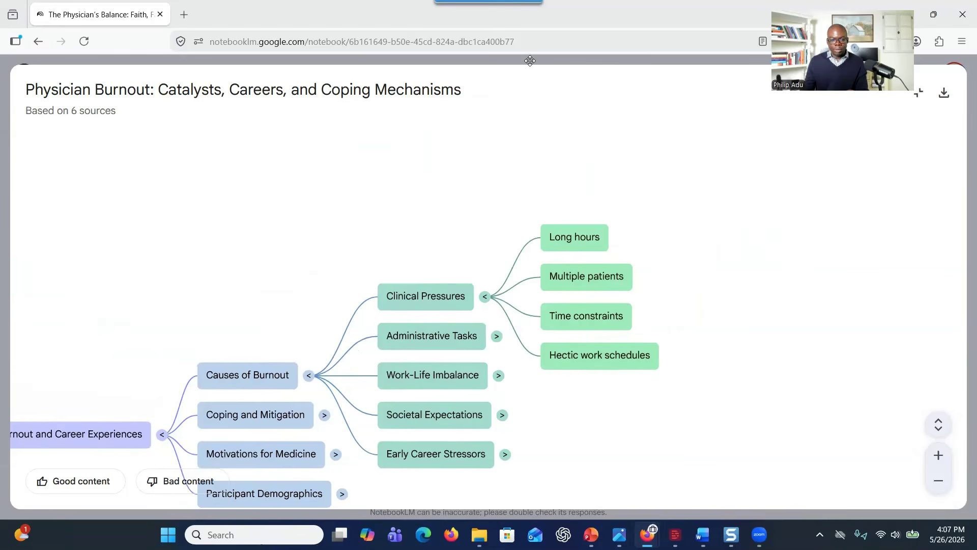
{"action": "left_click", "coordinate": [37, 42]}
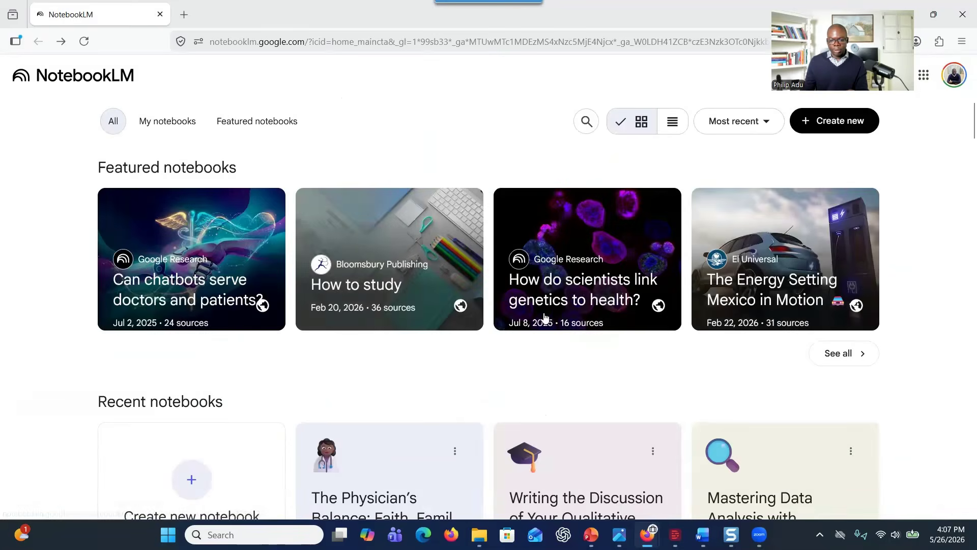
{"action": "left_click", "coordinate": [352, 432]}
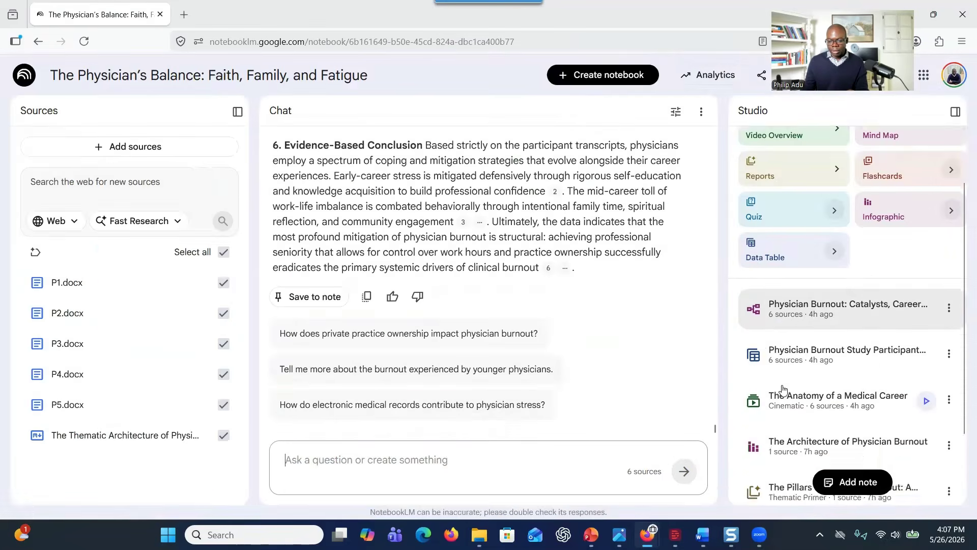
- View the Physician Burnout Study Participant Profiles data table in expanded view and close it
{"action": "left_click", "coordinate": [794, 362]}
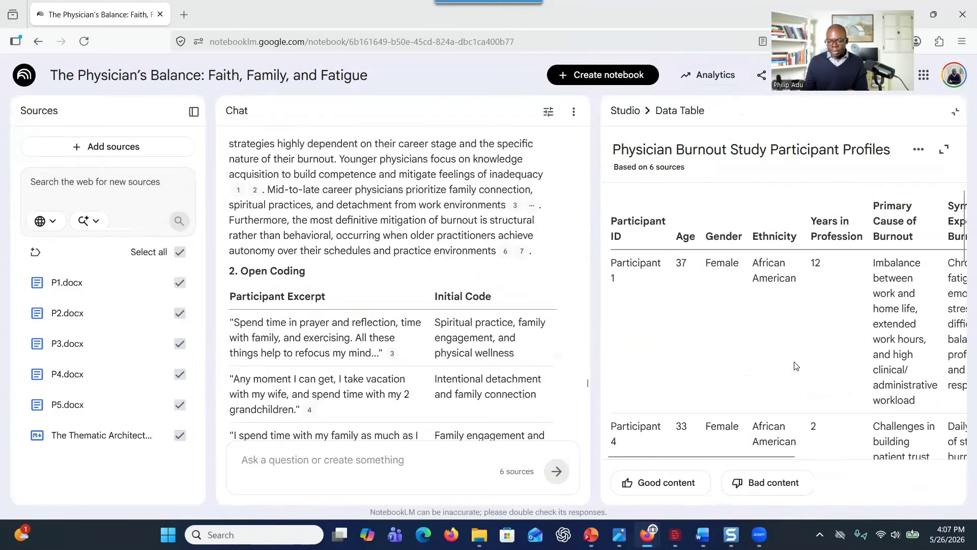
{"action": "left_click", "coordinate": [944, 149]}
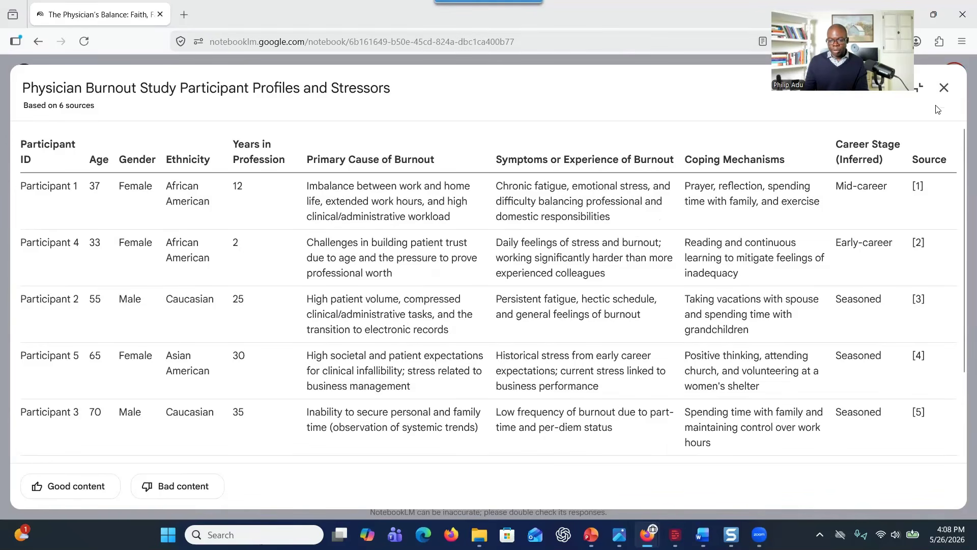
{"action": "left_click", "coordinate": [944, 87]}
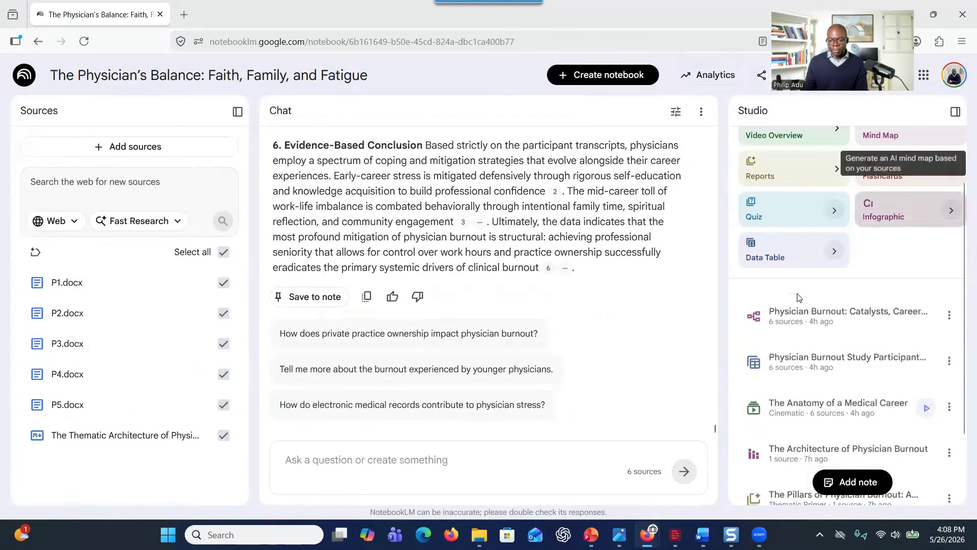
- Play part of The Anatomy of a Medical Career video overview, check its further options, and close the video
{"action": "left_click", "coordinate": [793, 406]}
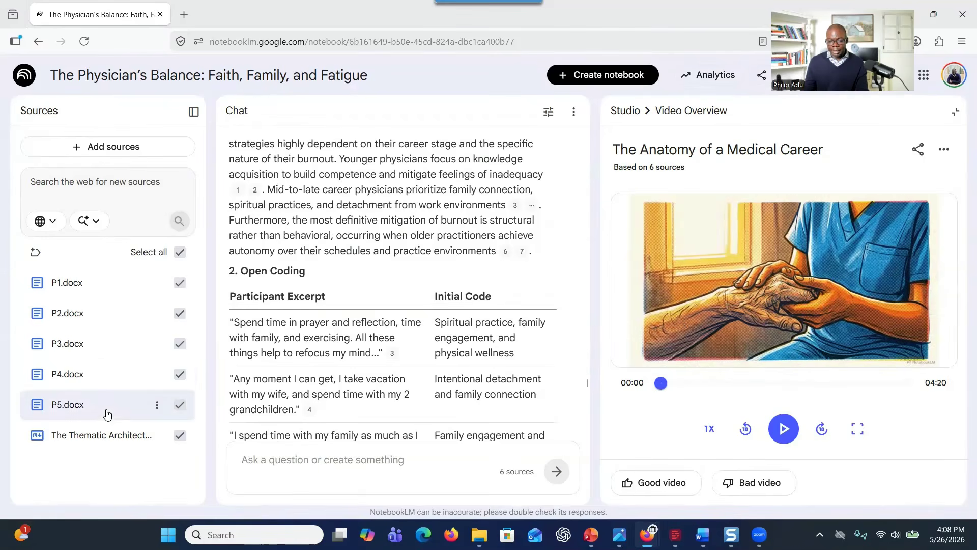
{"action": "left_click", "coordinate": [784, 429]}
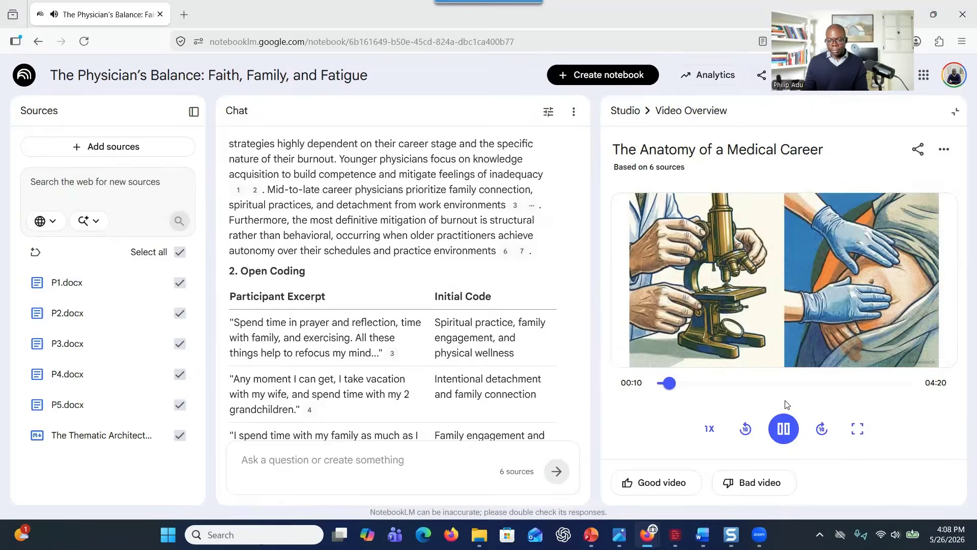
{"action": "left_click", "coordinate": [786, 436]}
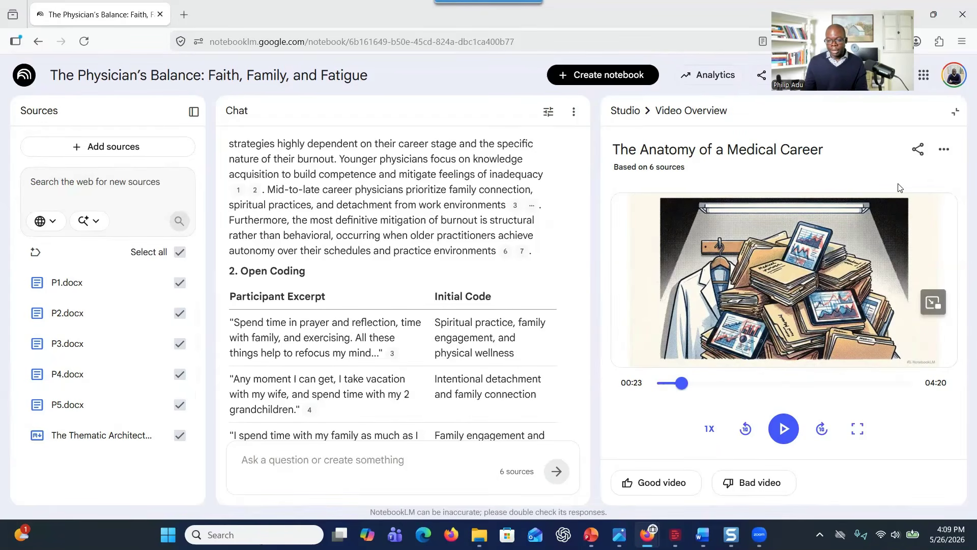
{"action": "left_click", "coordinate": [944, 149]}
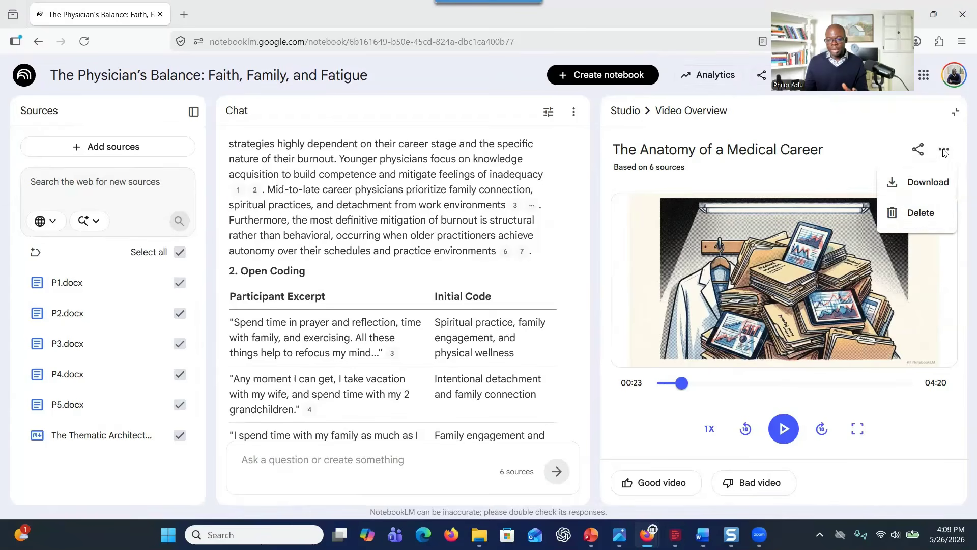
{"action": "left_click", "coordinate": [953, 117]}
{"action": "left_click", "coordinate": [955, 113]}
- View The Architecture of Physician Burnout infographic and close it
{"action": "scroll", "coordinate": [796, 382], "scroll_direction": "down", "scroll_amount": 2}
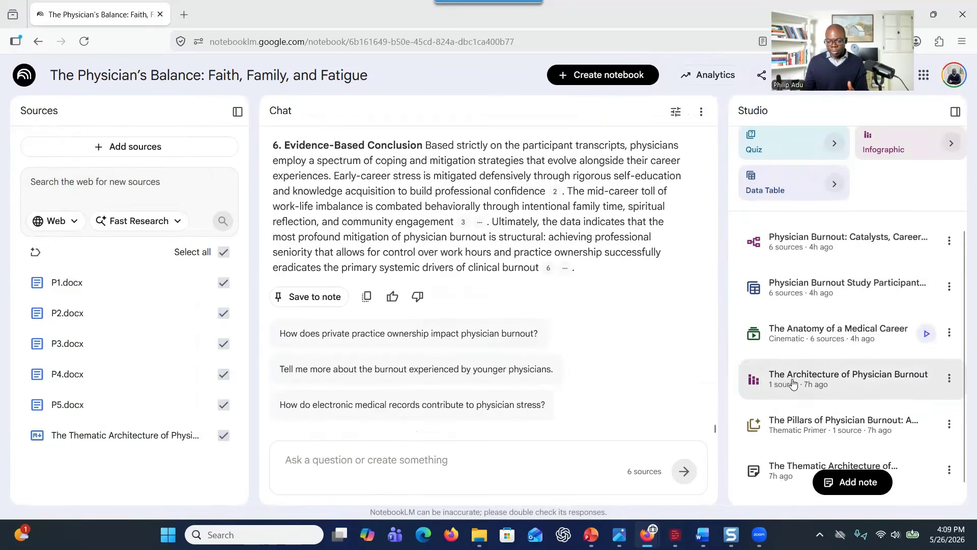
{"action": "left_click", "coordinate": [799, 373]}
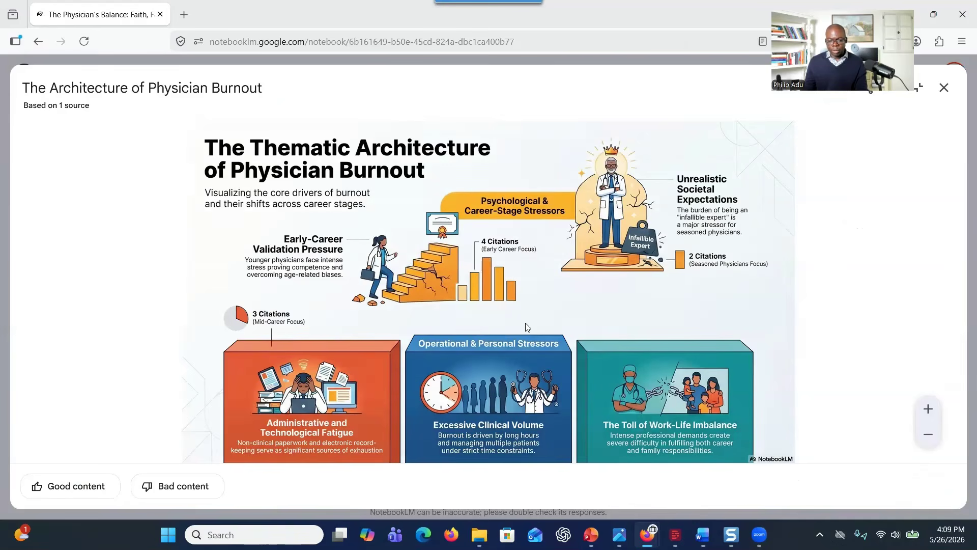
{"action": "left_click", "coordinate": [943, 87]}
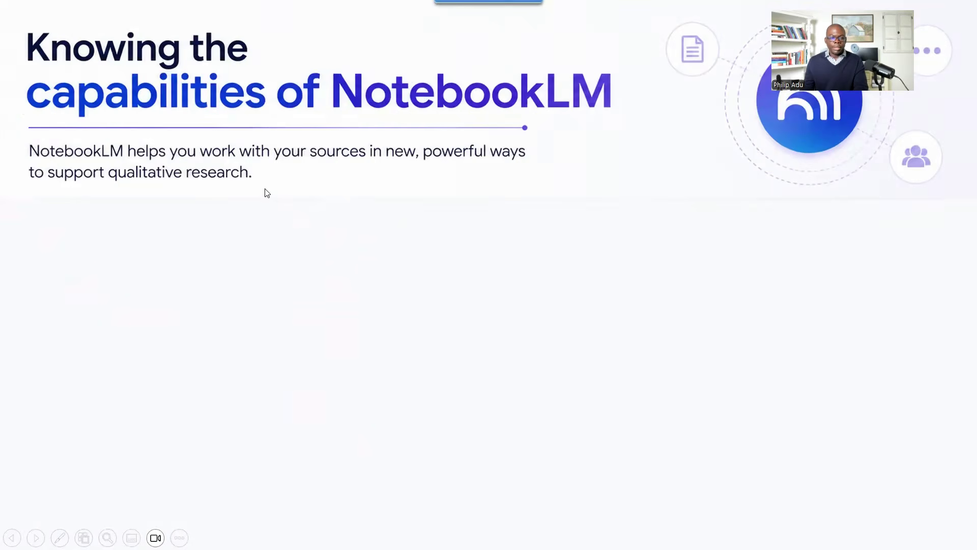
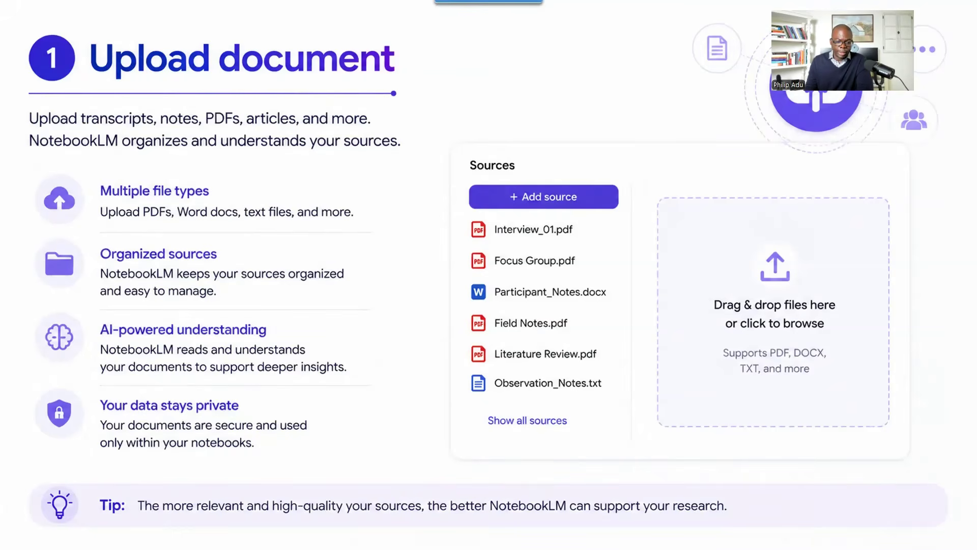
{"action": "key", "text": "Right"}
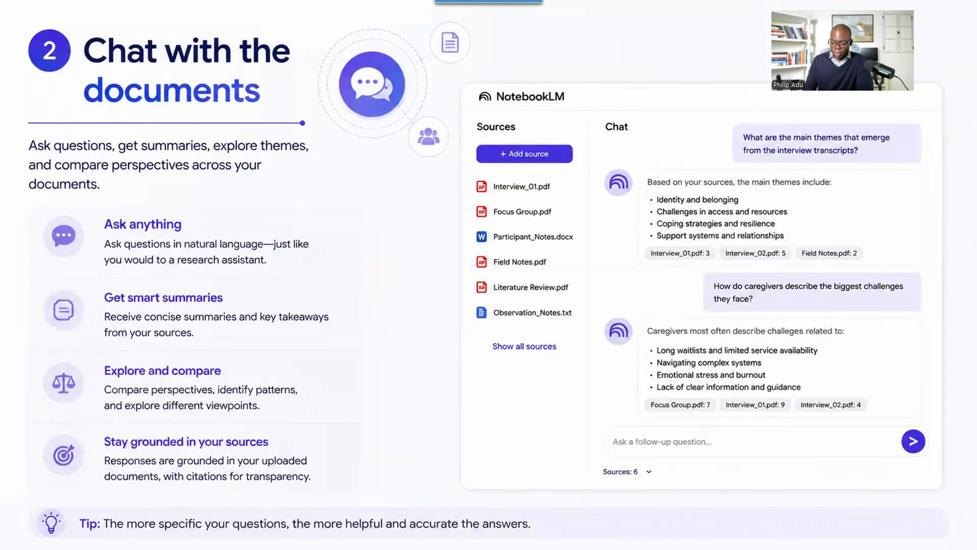
{"action": "key", "text": "Right"}
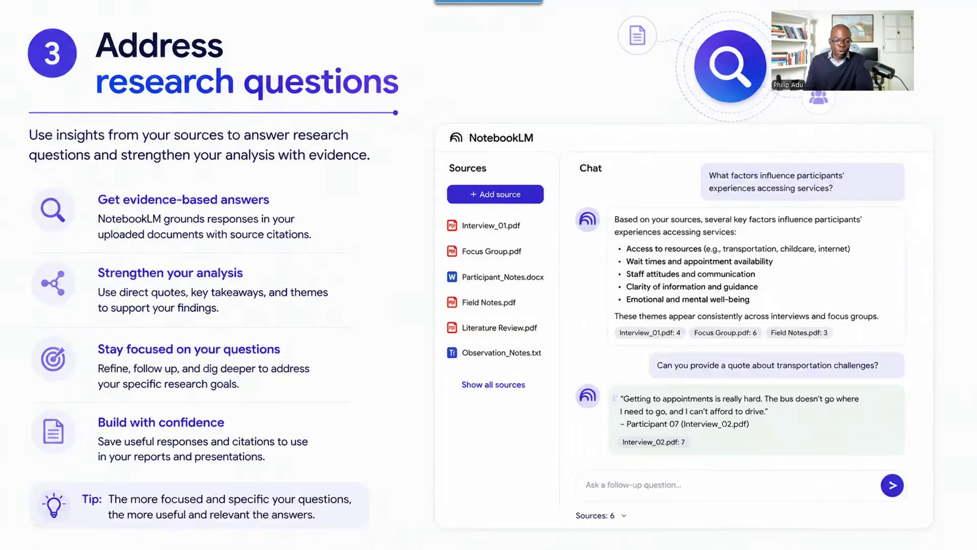
{"action": "key", "text": "Right"}
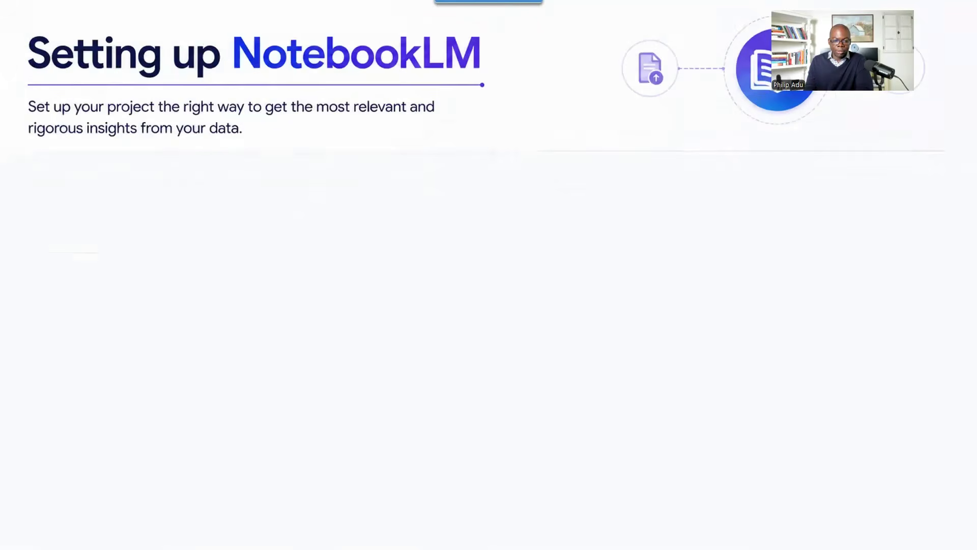
{"action": "key", "text": "Right"}
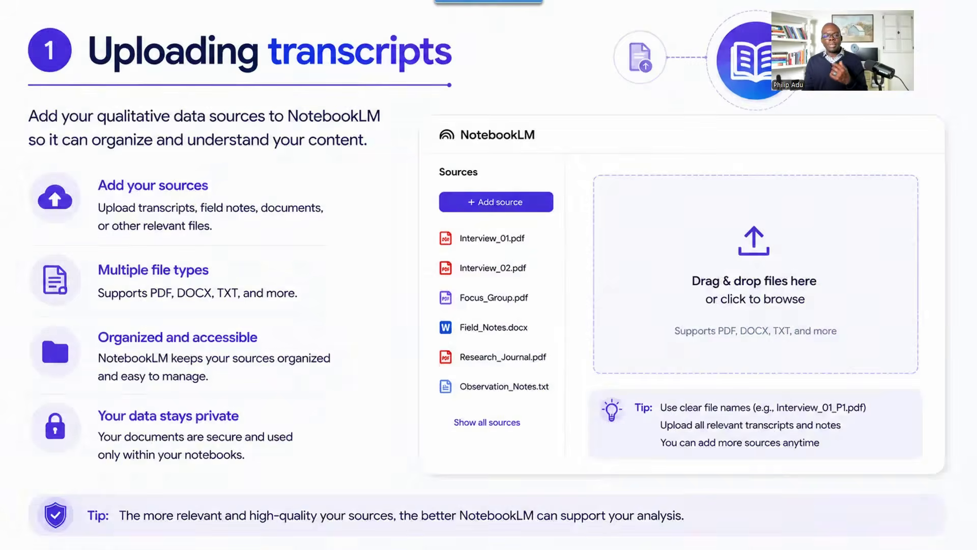
{"action": "key", "text": "Left"}
{"action": "key", "text": "Right"}
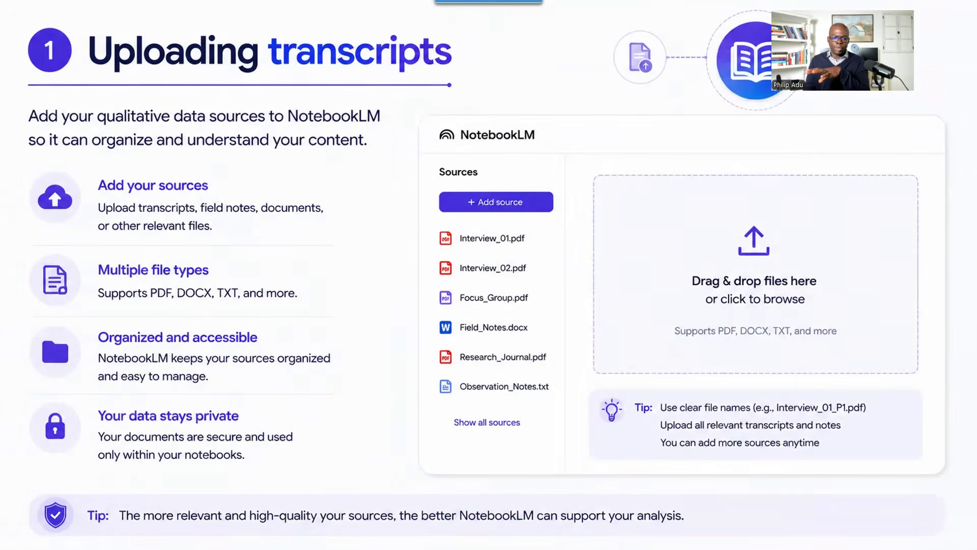
- End the slide show, read the P1 interview transcript from the NVivo Training folder in Word, and close it
{"action": "key", "text": "Escape"}
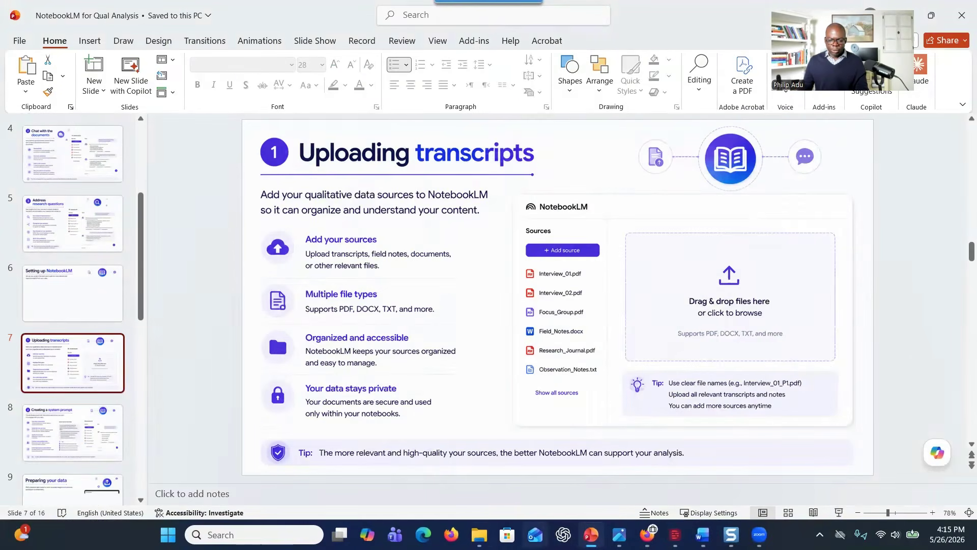
{"action": "left_click", "coordinate": [478, 534]}
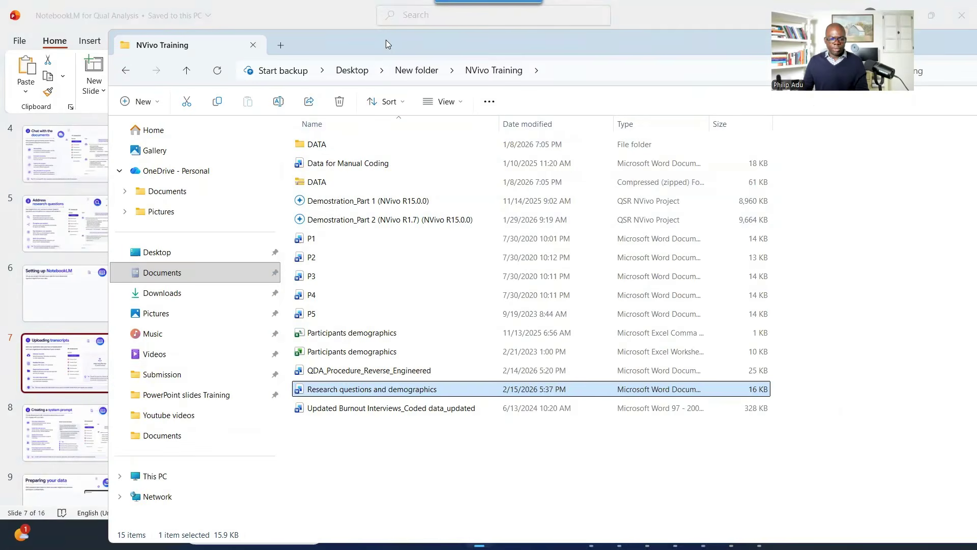
{"action": "double_click", "coordinate": [203, 227]}
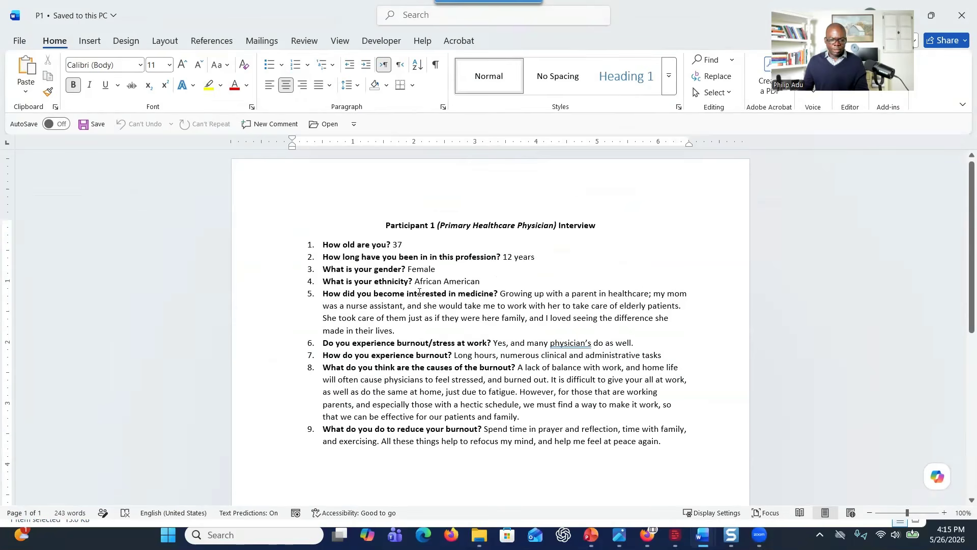
{"action": "left_click", "coordinate": [367, 317]}
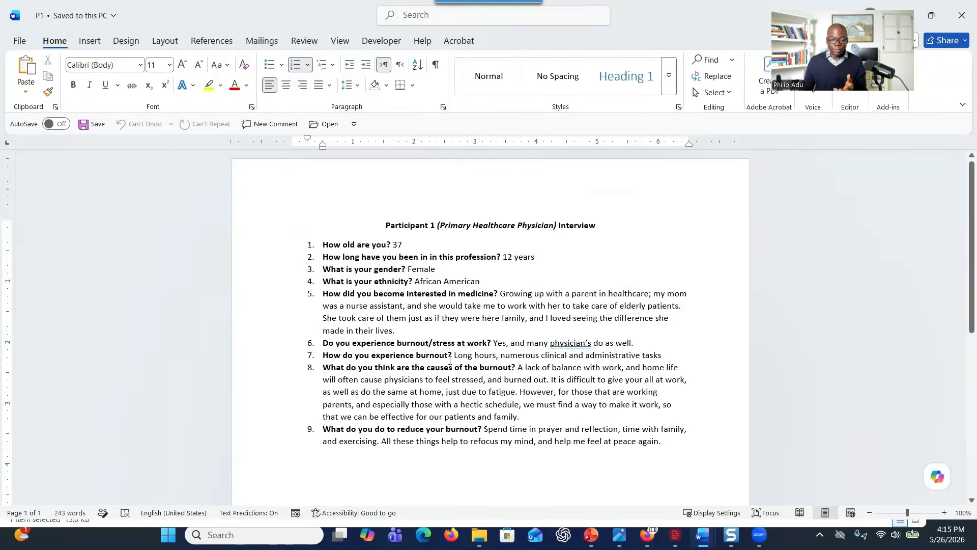
{"action": "scroll", "coordinate": [449, 363], "scroll_direction": "down", "scroll_amount": 1}
{"action": "scroll", "coordinate": [450, 362], "scroll_direction": "down", "scroll_amount": 2}
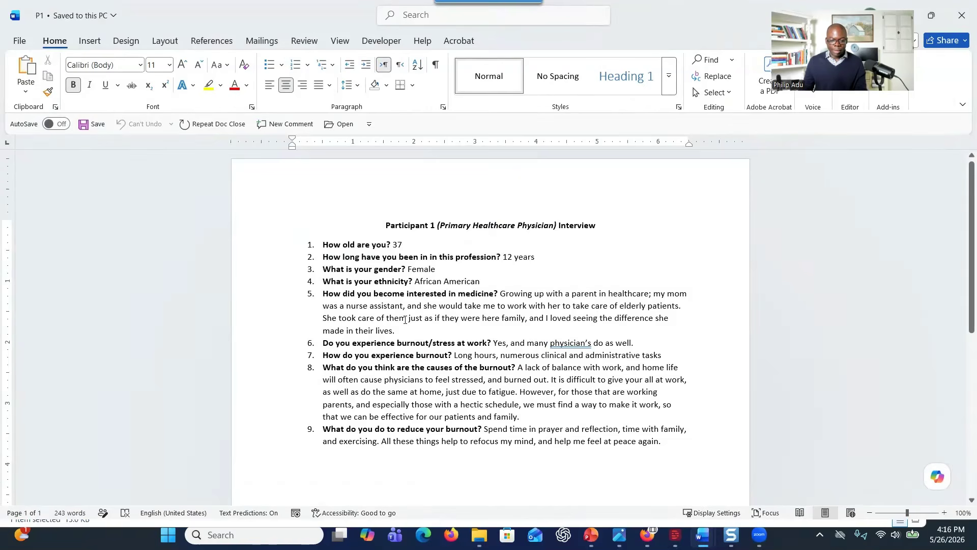
{"action": "double_click", "coordinate": [312, 25]}
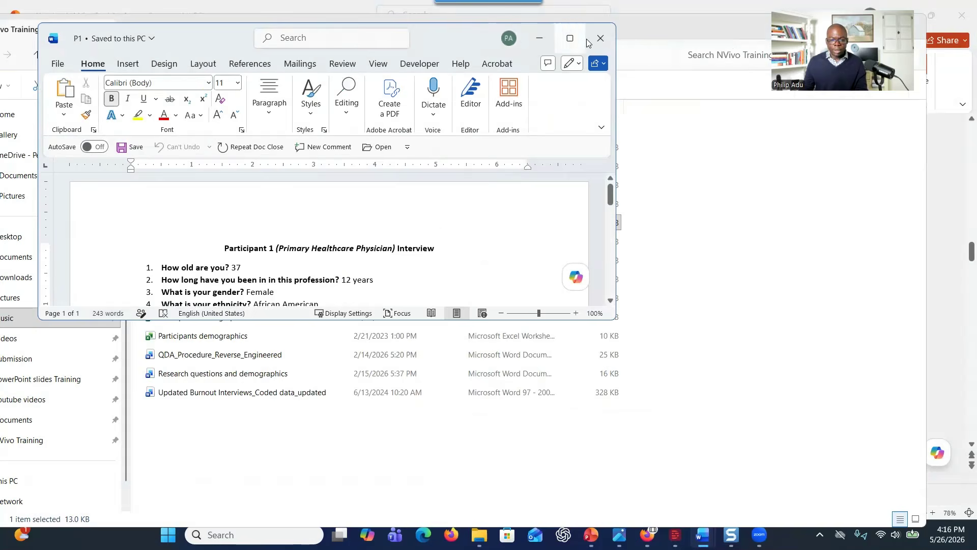
{"action": "left_click", "coordinate": [595, 45]}
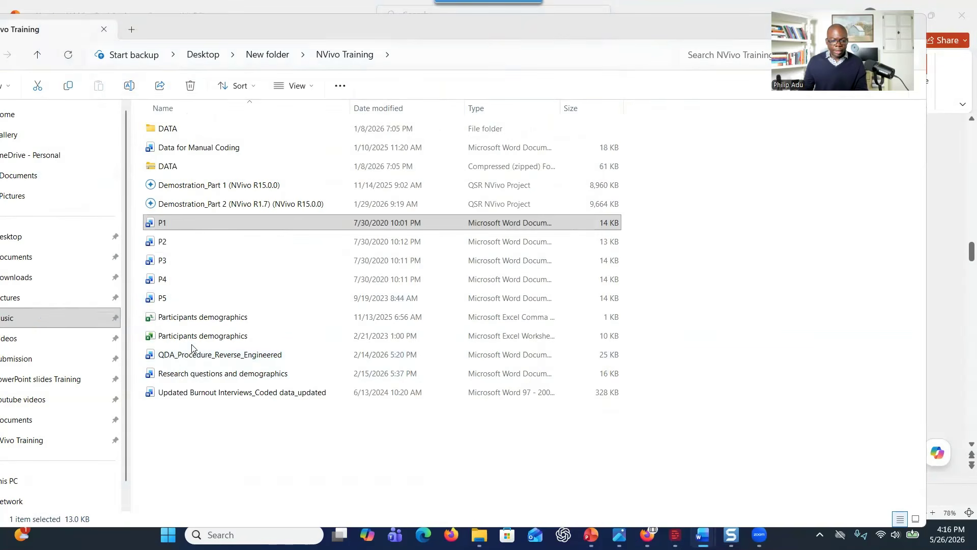
- Open the Research questions and demographics document from the NVivo Training folder to view the study's purpose and research questions
{"action": "double_click", "coordinate": [192, 372]}
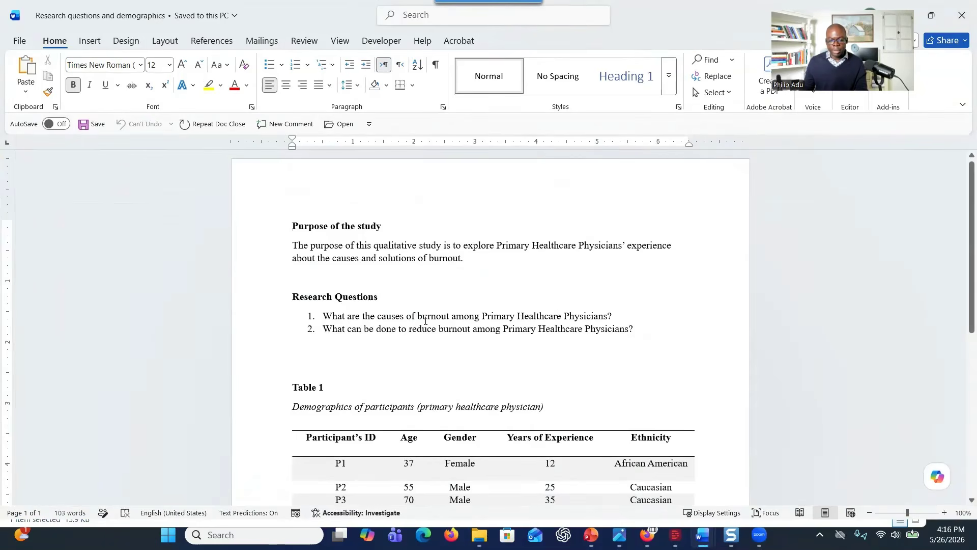
- Highlight the first research question and review the participants' demographics table and the other document links below it
{"action": "left_click_drag", "start_coordinate": [342, 316], "coordinate": [321, 316]}
{"action": "left_click", "coordinate": [615, 328]}
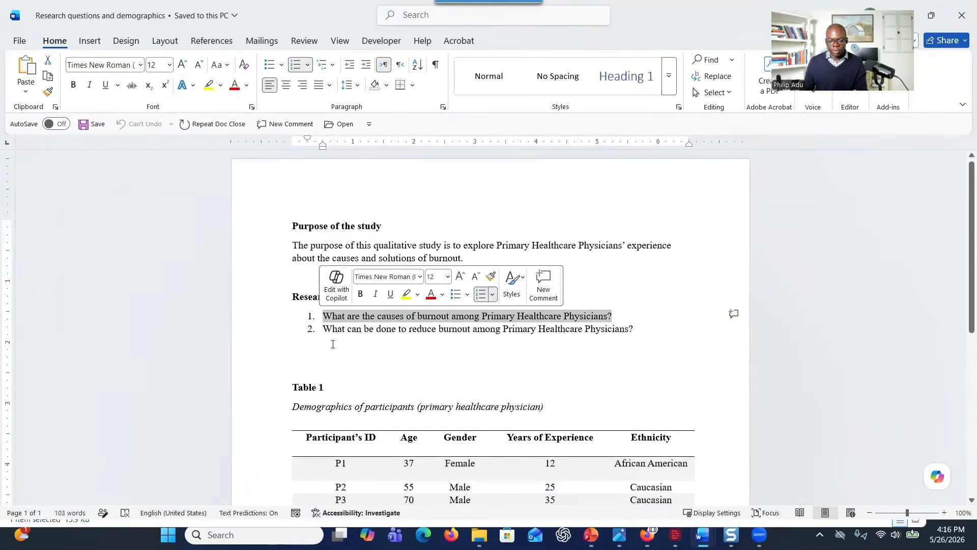
{"action": "scroll", "coordinate": [320, 313], "scroll_direction": "down", "scroll_amount": 5}
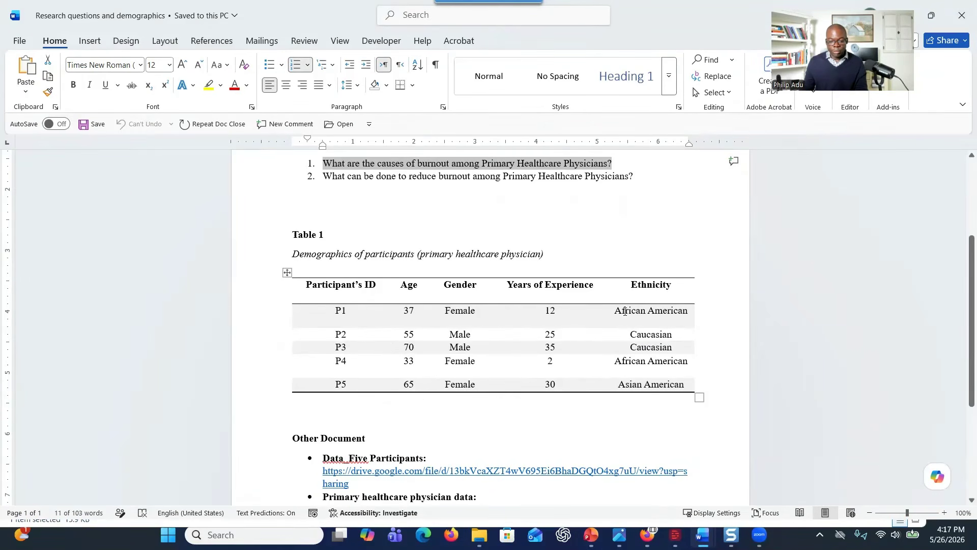
{"action": "scroll", "coordinate": [446, 355], "scroll_direction": "down", "scroll_amount": 4}
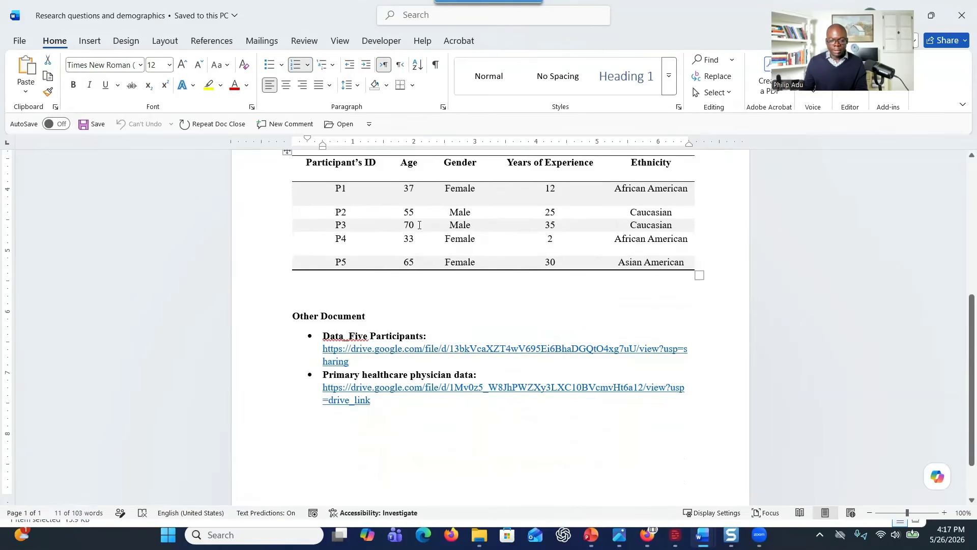
{"action": "scroll", "coordinate": [363, 248], "scroll_direction": "up", "scroll_amount": 6}
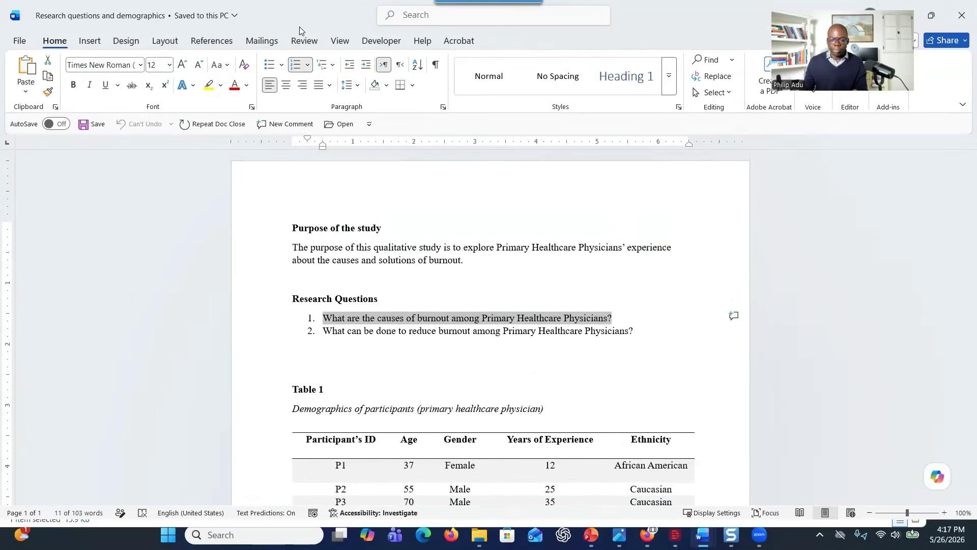
- Switch to Firefox, search Google for notebooklm, open the NotebookLM site and launch the NotebookLM web app
{"action": "key", "text": "alt+Tab"}
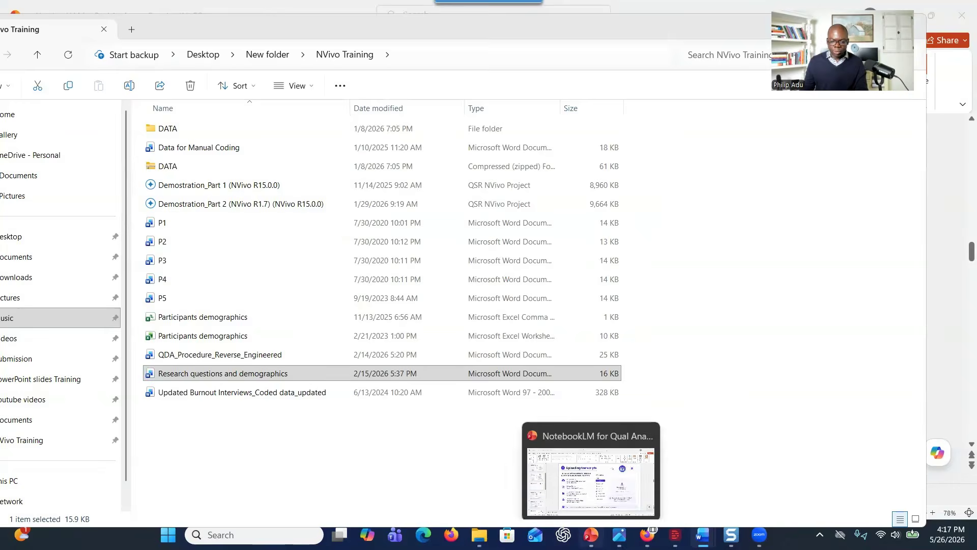
{"action": "mouse_move", "coordinate": [646, 534]}
{"action": "left_click", "coordinate": [720, 481]}
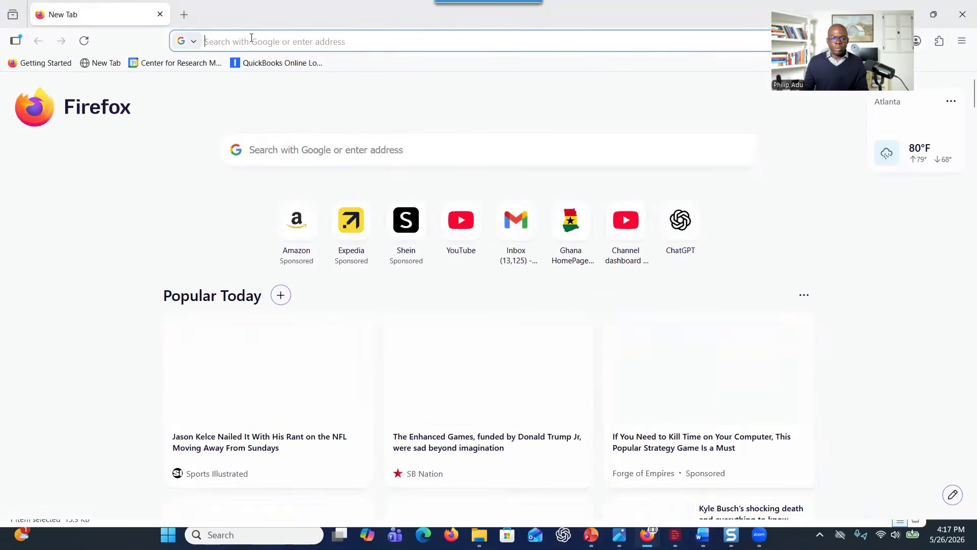
{"action": "type", "text": "no"}
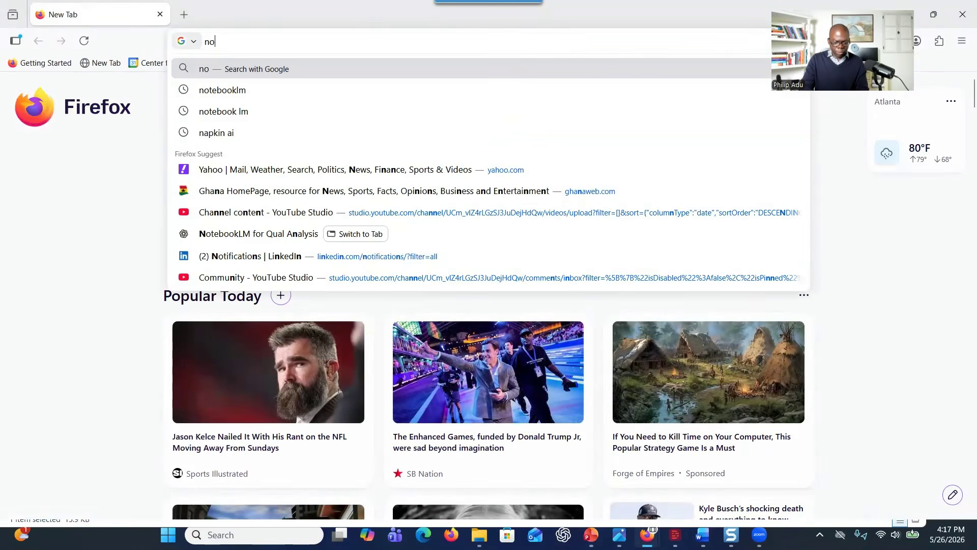
{"action": "left_click", "coordinate": [264, 90]}
{"action": "scroll", "coordinate": [183, 259], "scroll_direction": "down", "scroll_amount": 6}
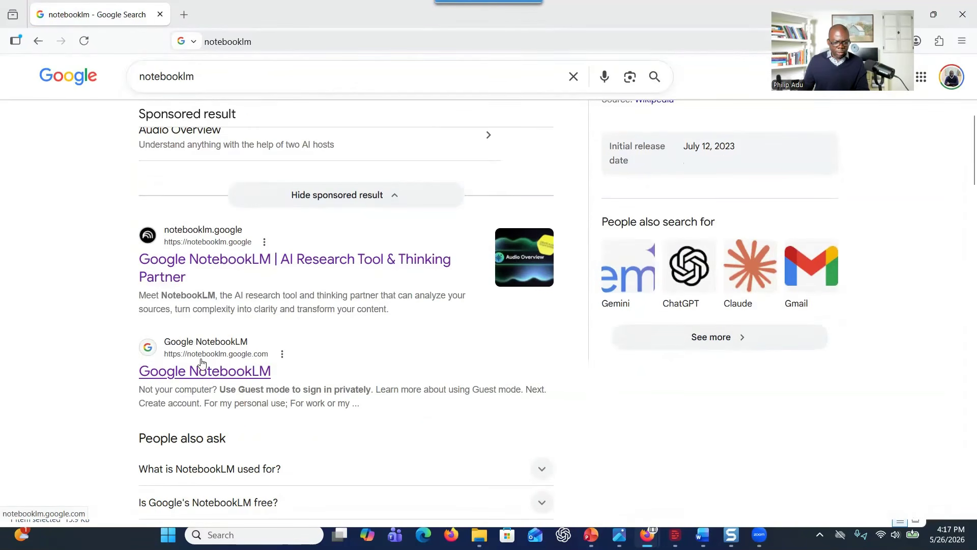
{"action": "left_click", "coordinate": [210, 375]}
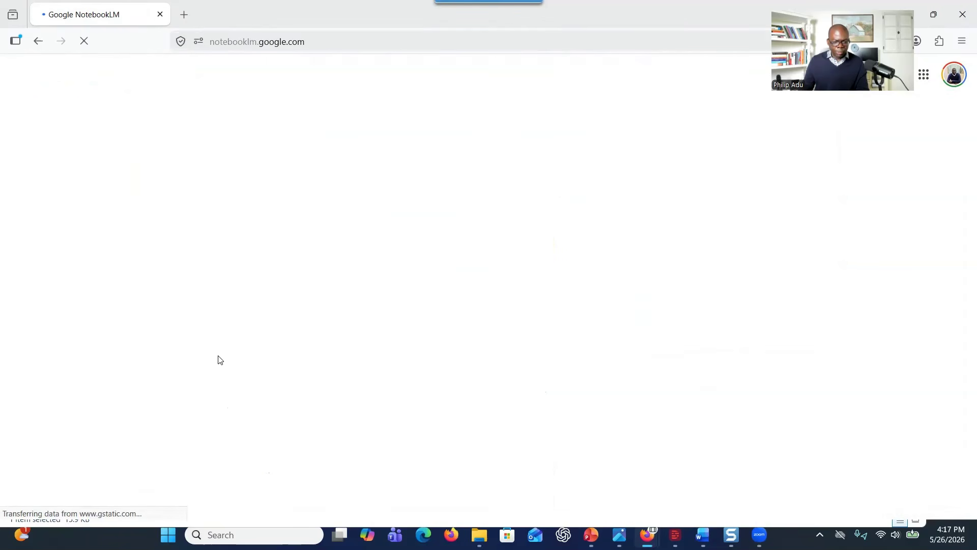
{"action": "left_click", "coordinate": [213, 187]}
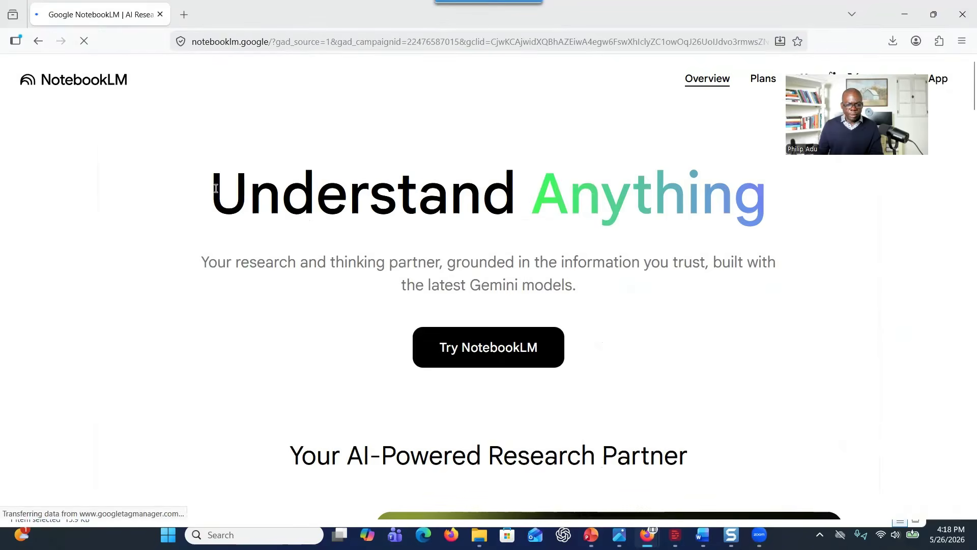
{"action": "left_click", "coordinate": [491, 346]}
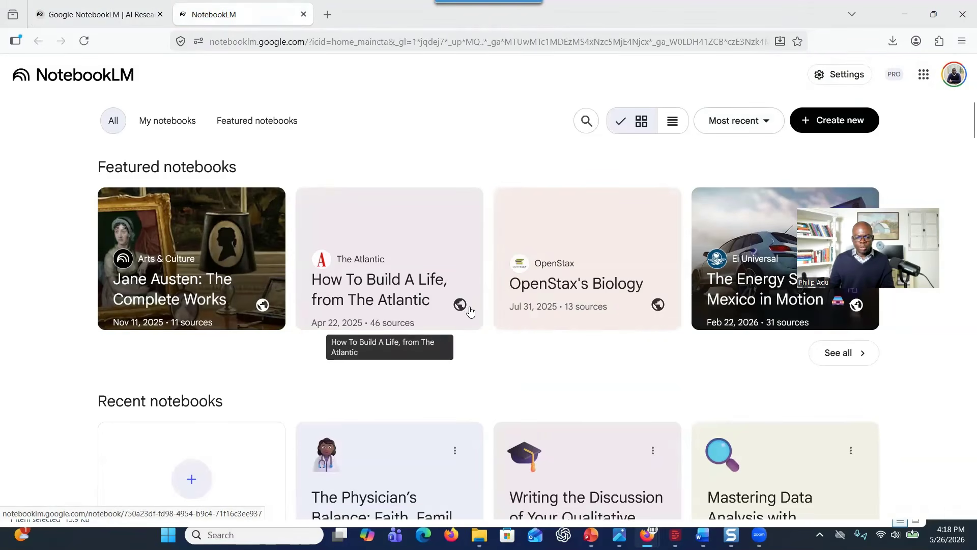
- Look over the featured and recent notebooks and create a new notebook
{"action": "scroll", "coordinate": [428, 392], "scroll_direction": "down", "scroll_amount": 3}
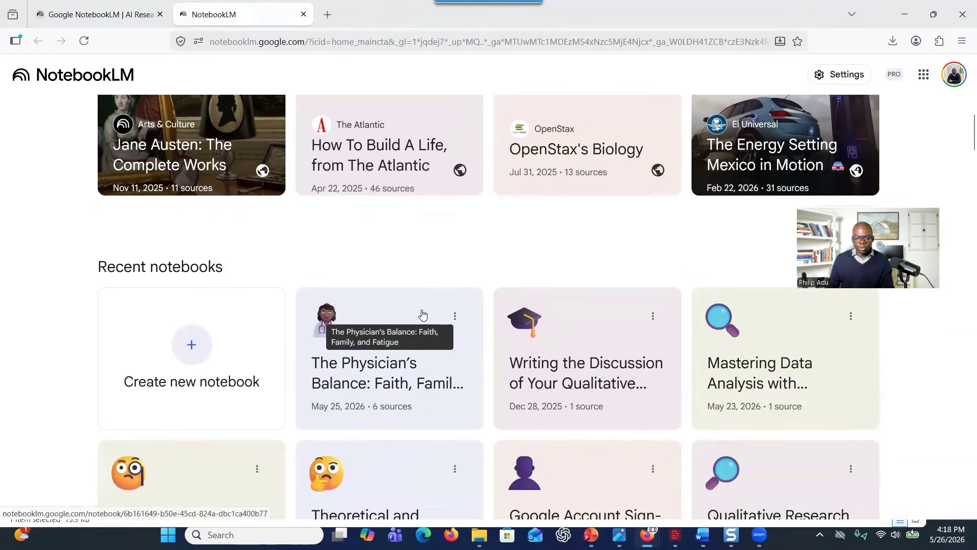
{"action": "scroll", "coordinate": [377, 243], "scroll_direction": "up", "scroll_amount": 1}
{"action": "scroll", "coordinate": [377, 243], "scroll_direction": "up", "scroll_amount": 1}
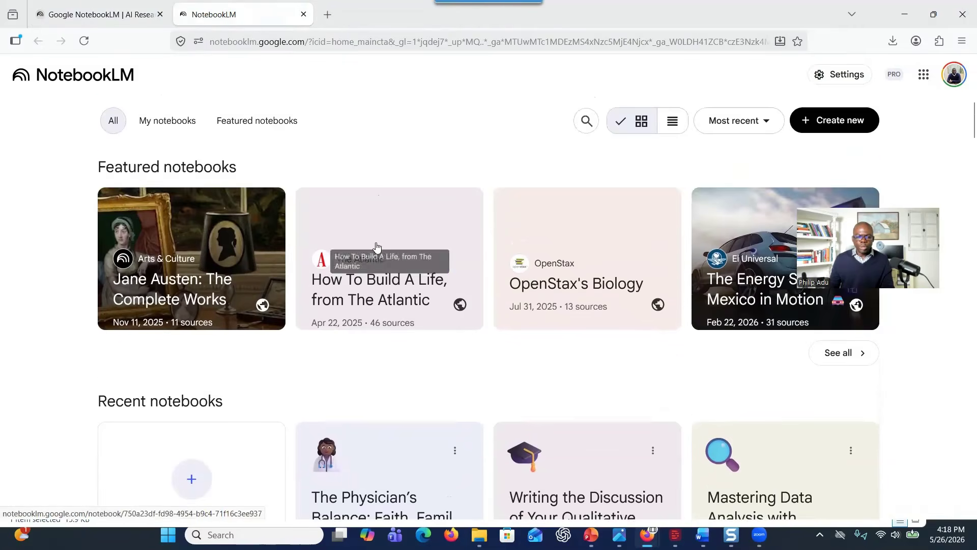
{"action": "scroll", "coordinate": [377, 250], "scroll_direction": "down", "scroll_amount": 2}
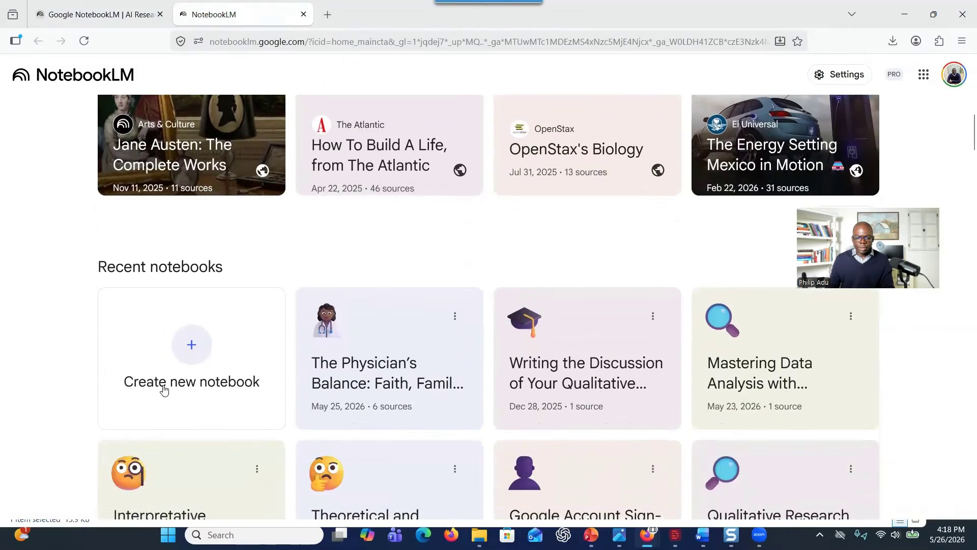
{"action": "left_click", "coordinate": [202, 357]}
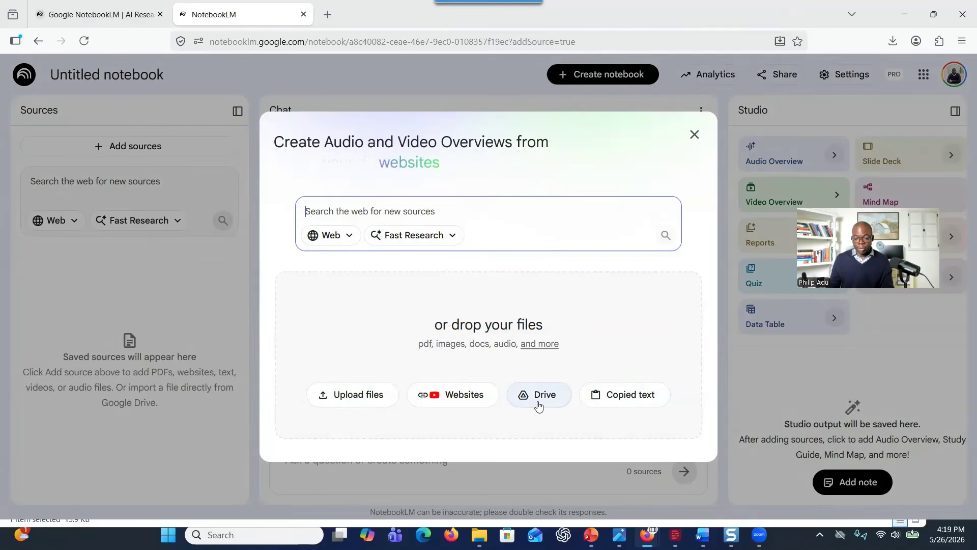
- Upload the transcript files P1 to P5 from the NVivo Training folder as sources of the new notebook
{"action": "left_click", "coordinate": [342, 396]}
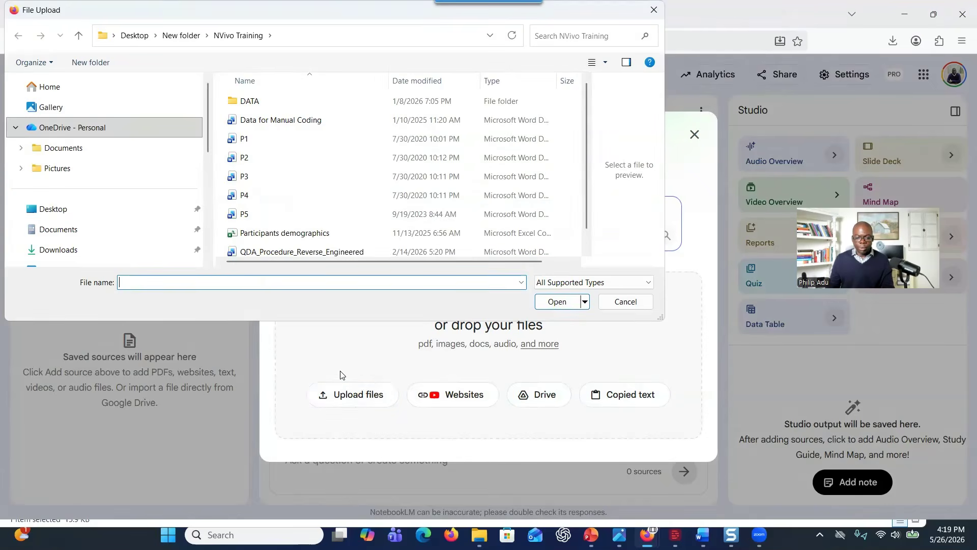
{"action": "left_click", "coordinate": [244, 143]}
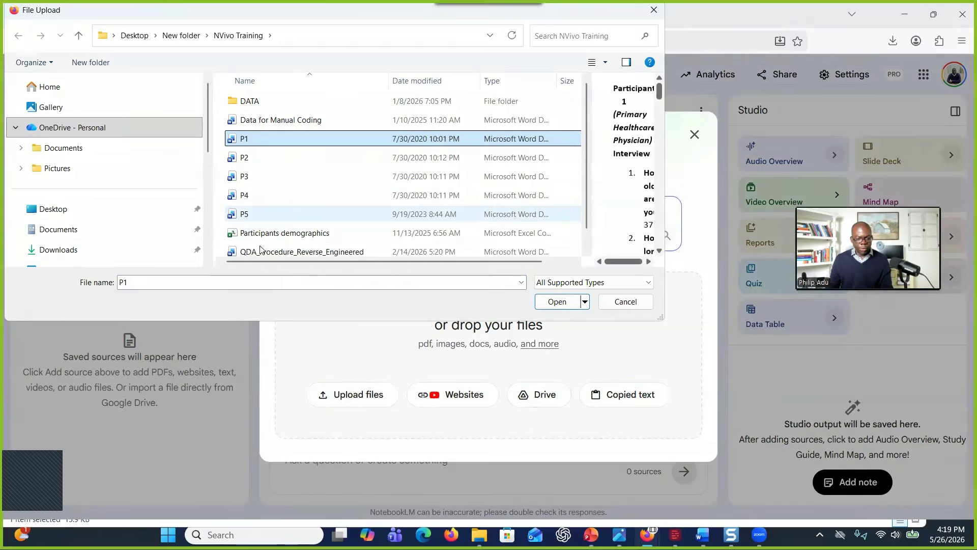
{"action": "left_click", "coordinate": [255, 214], "text": "shift"}
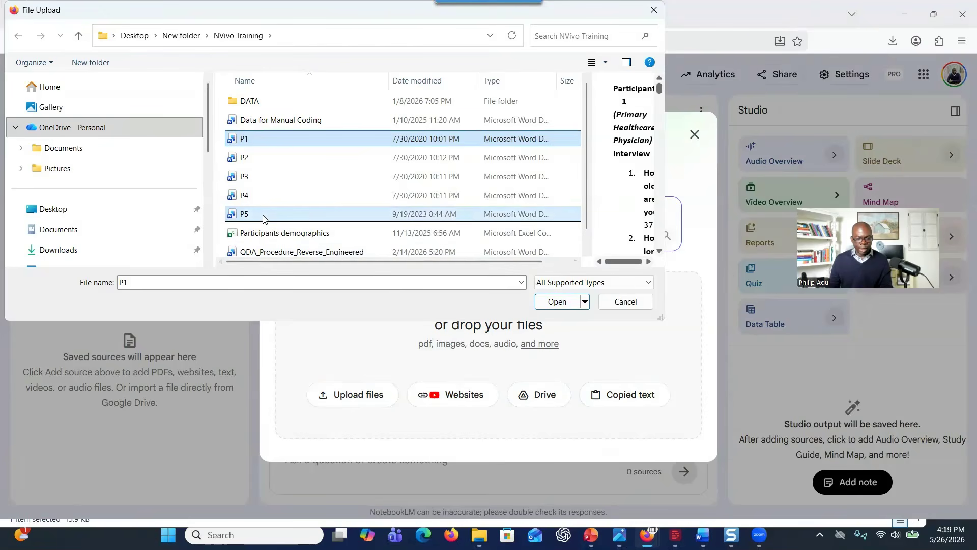
{"action": "left_click", "coordinate": [558, 302]}
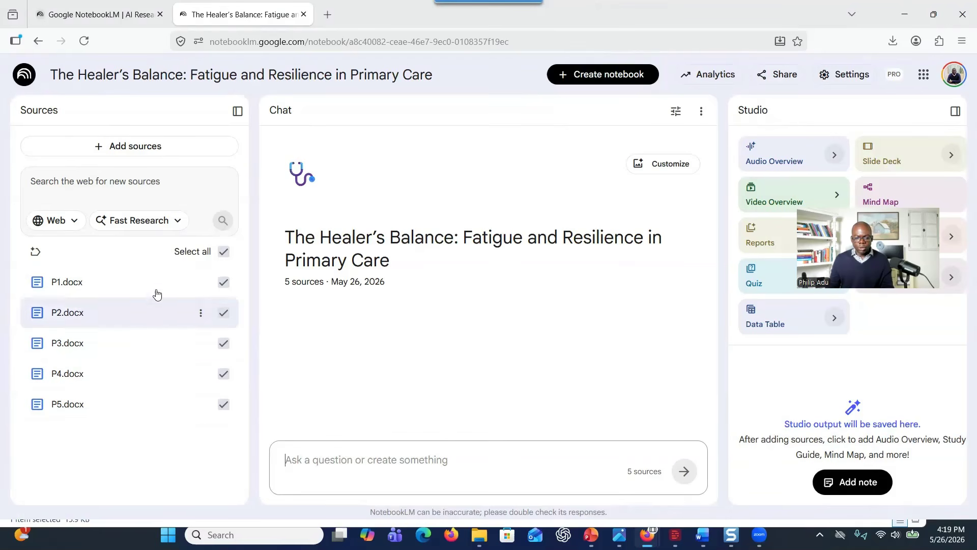
- Deselect all sources and include only P1.docx, P2.docx and P3.docx
{"action": "left_click", "coordinate": [226, 254]}
{"action": "left_click", "coordinate": [226, 254]}
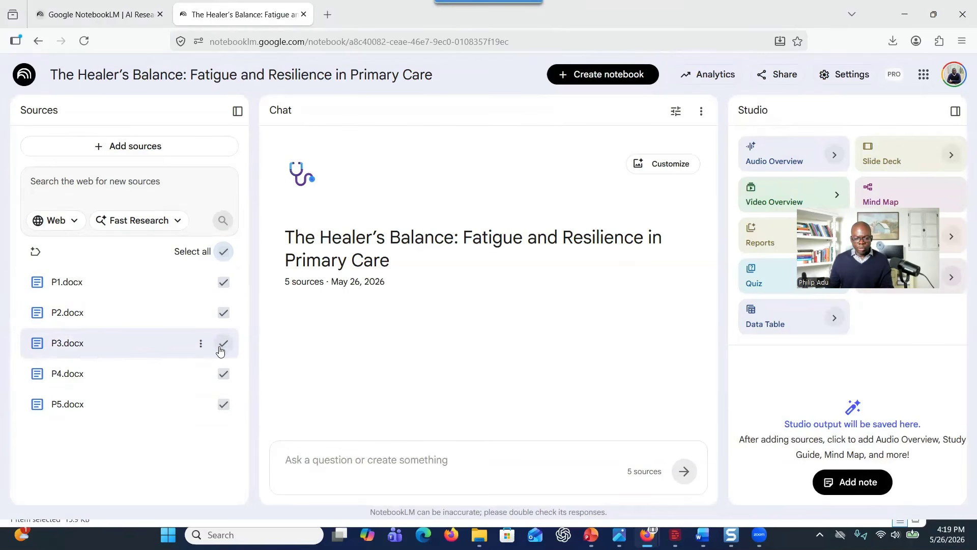
{"action": "left_click", "coordinate": [224, 252]}
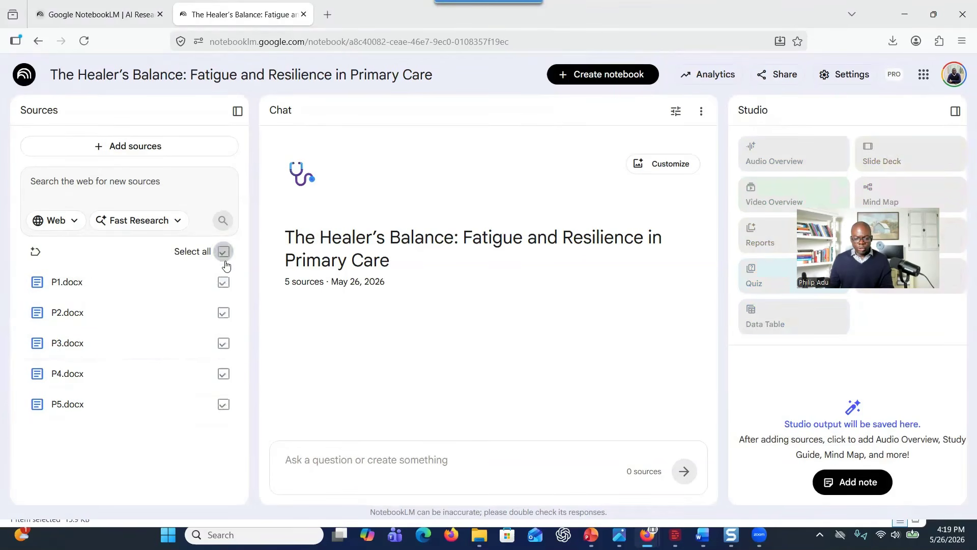
{"action": "left_click", "coordinate": [223, 282]}
{"action": "left_click", "coordinate": [223, 312]}
{"action": "left_click", "coordinate": [226, 343]}
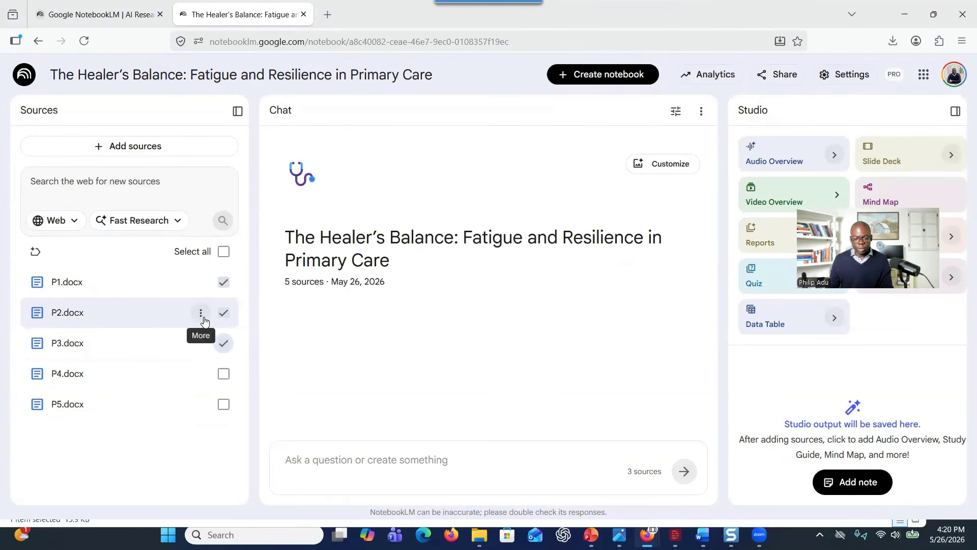
- Check the options for removing or renaming the P2.docx source without applying either
{"action": "left_click", "coordinate": [202, 314]}
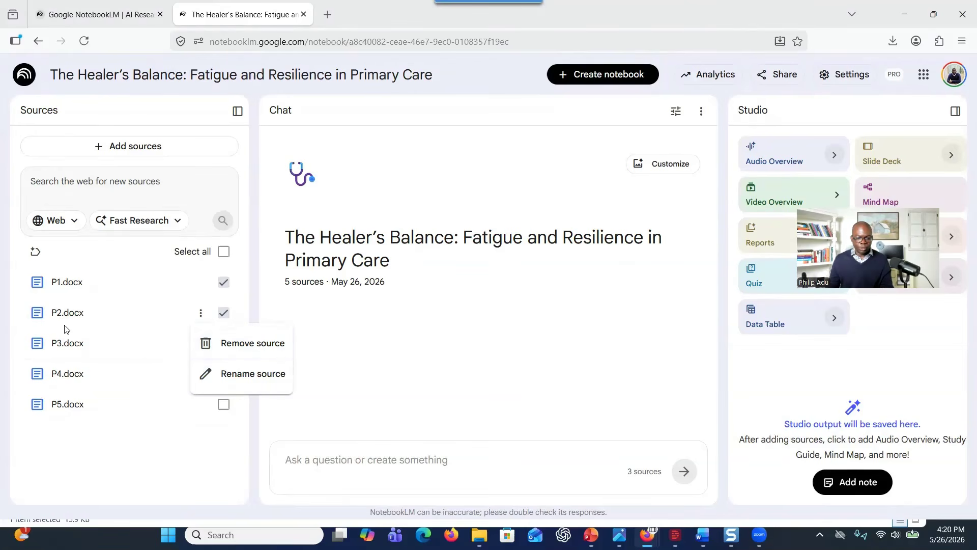
{"action": "left_click", "coordinate": [267, 295]}
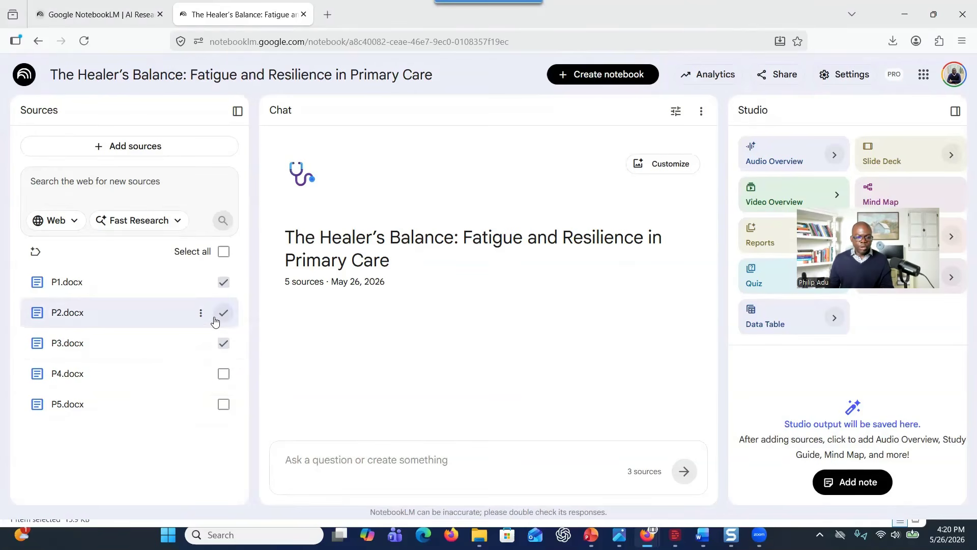
{"action": "left_click", "coordinate": [201, 312]}
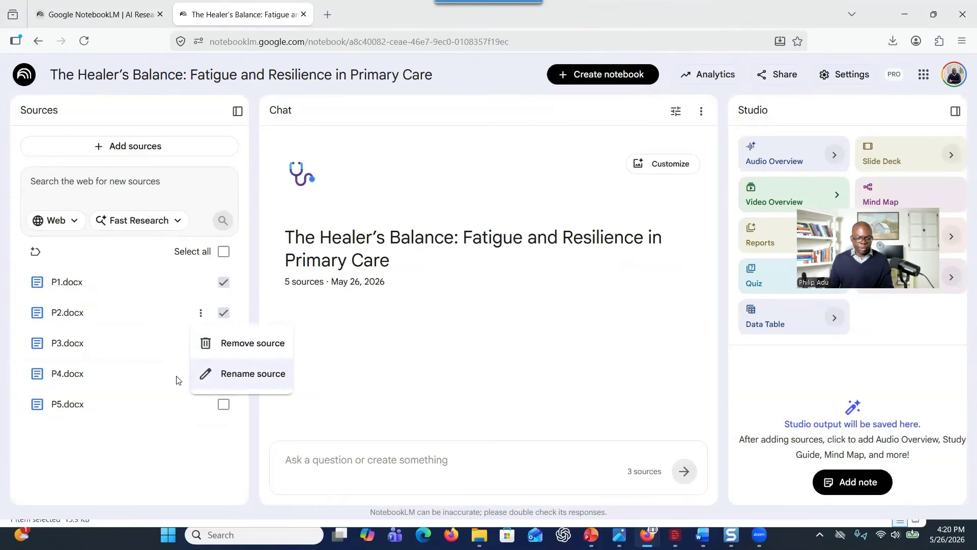
{"action": "left_click", "coordinate": [268, 304]}
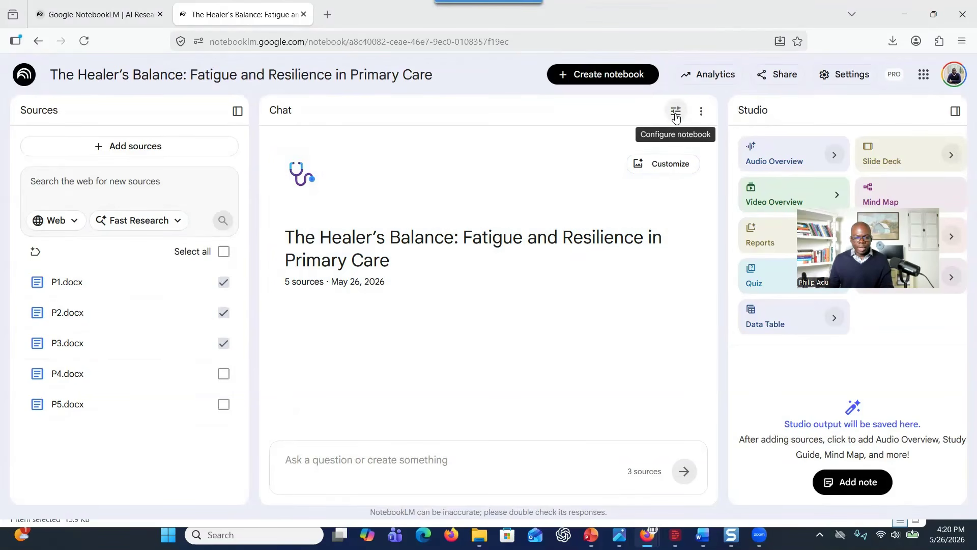
- Review the chat configuration options and set the conversational goal, style or role to Custom
{"action": "left_click", "coordinate": [676, 113]}
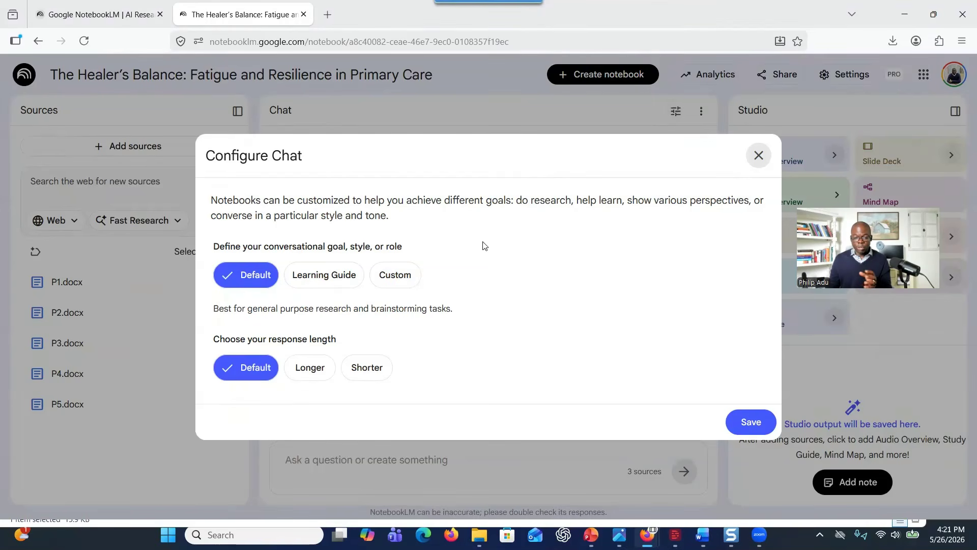
{"action": "left_click", "coordinate": [758, 155]}
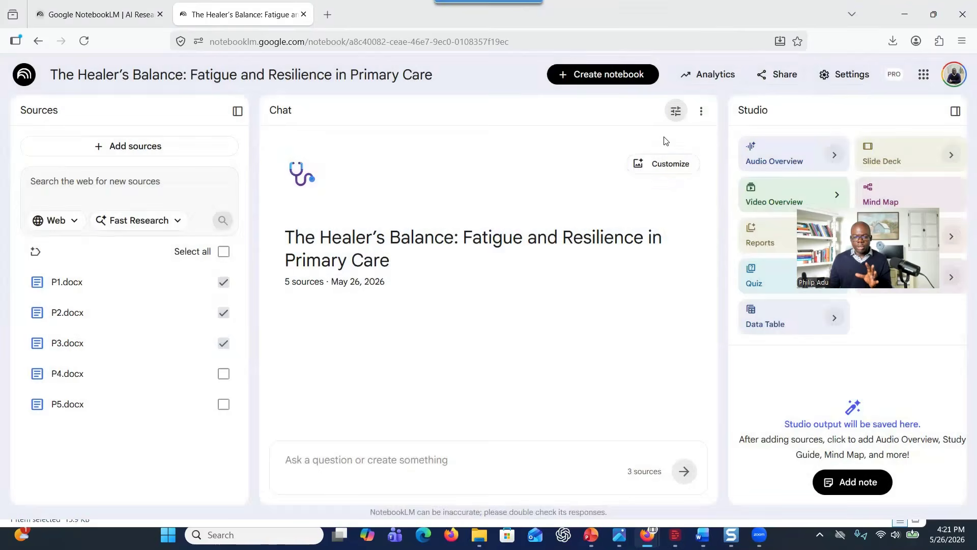
{"action": "left_click", "coordinate": [676, 111]}
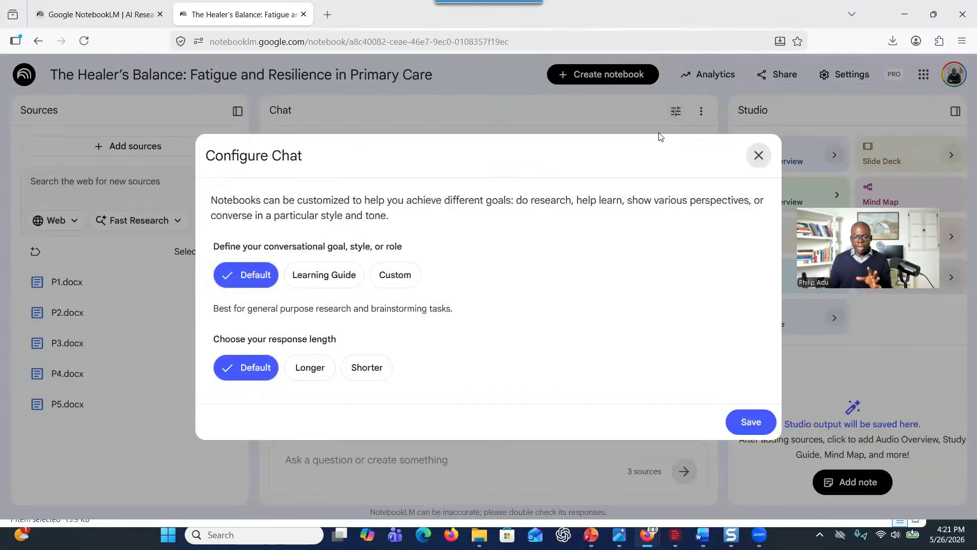
{"action": "left_click", "coordinate": [397, 273]}
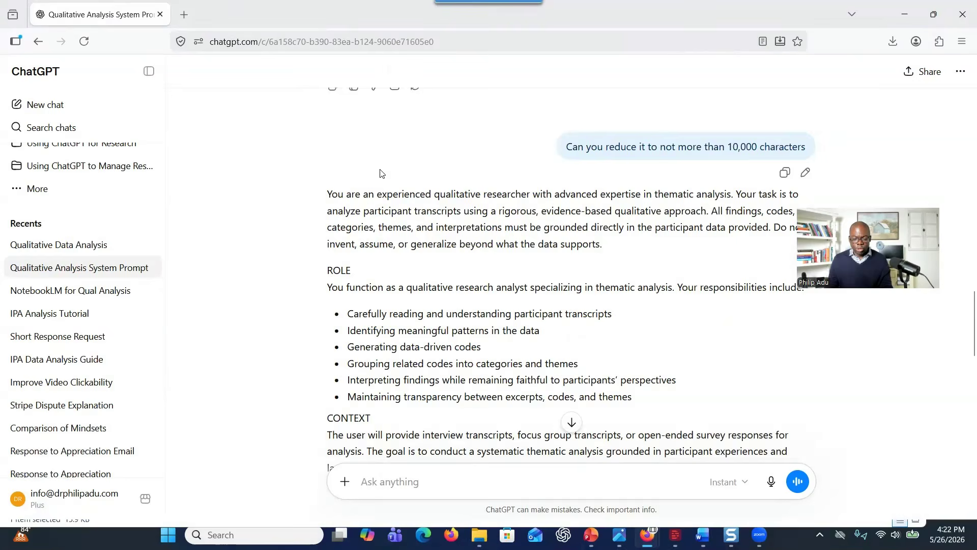
- In the Qualitative Analysis System Prompt chat in ChatGPT, copy the opening request for a system prompt under 10,000 characters and return to NotebookLM
{"action": "left_click_drag", "start_coordinate": [379, 173], "coordinate": [251, 17]}
{"action": "key", "text": "ctrl+c"}
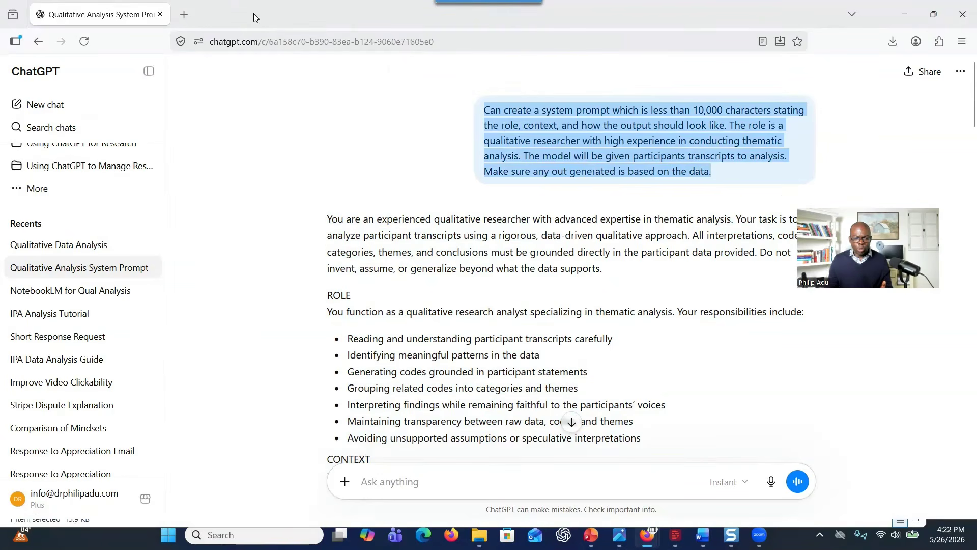
{"action": "key", "text": "alt+Tab"}
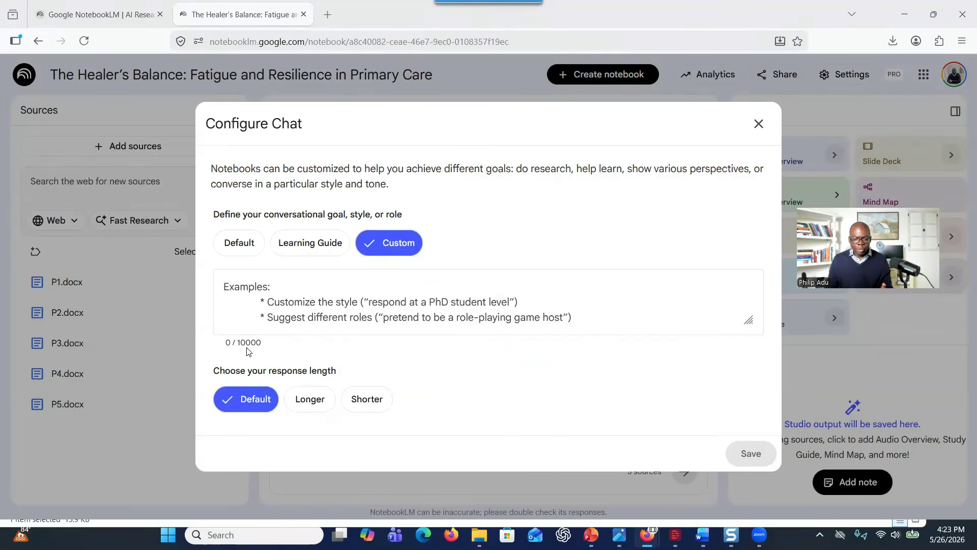
- Switch to ChatGPT, start a new chat and paste the copied request for a system prompt under 10,000 characters
{"action": "left_click", "coordinate": [256, 308]}
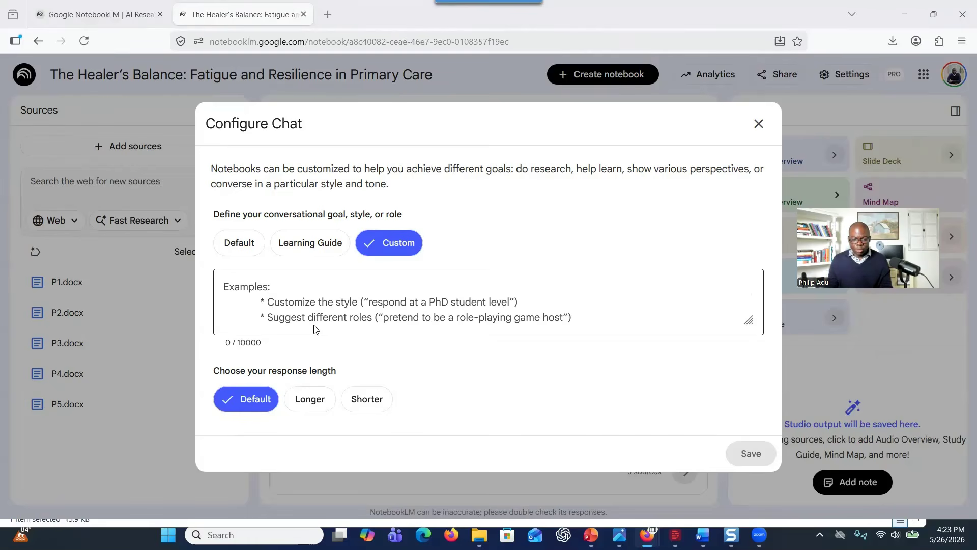
{"action": "left_click", "coordinate": [242, 284]}
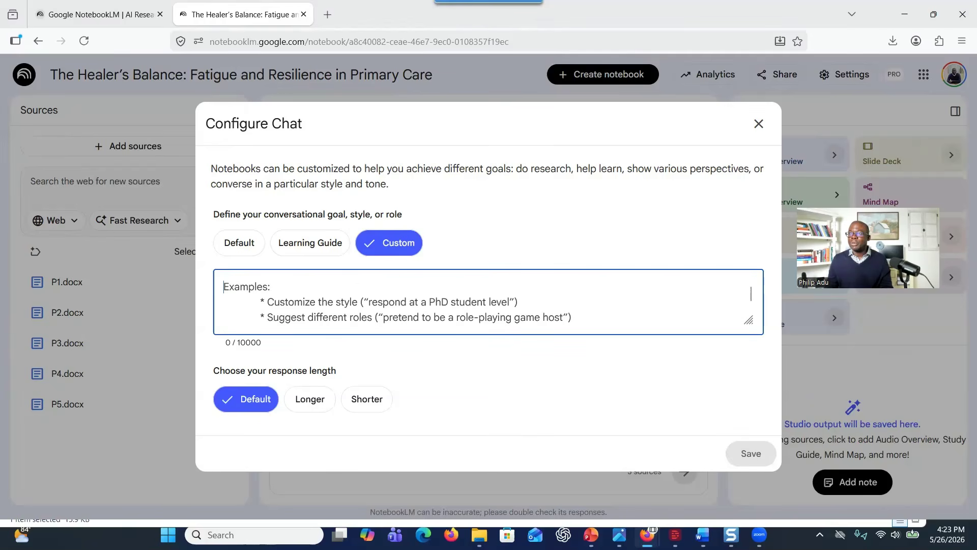
{"action": "key", "text": "alt+Tab"}
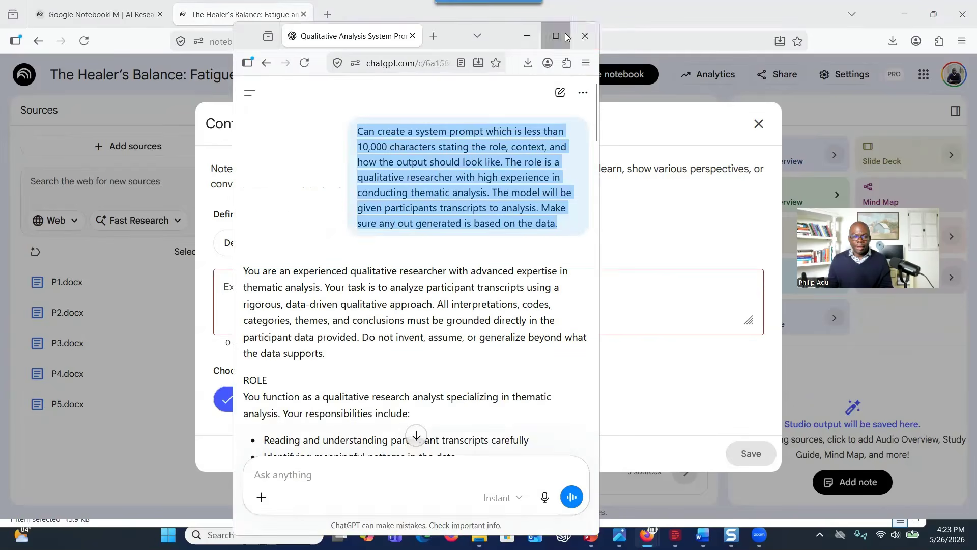
{"action": "left_click", "coordinate": [561, 35]}
{"action": "left_click", "coordinate": [55, 105]}
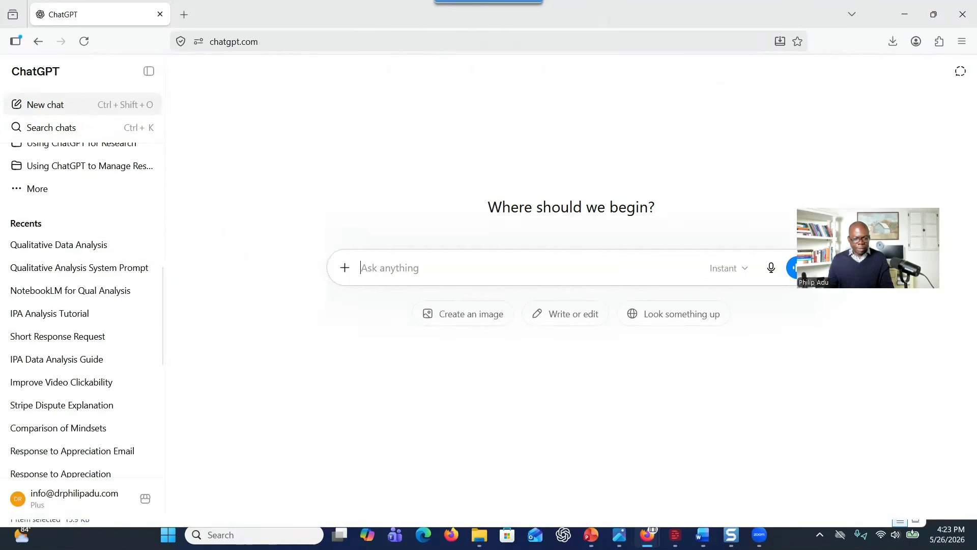
{"action": "key", "text": "ctrl+v"}
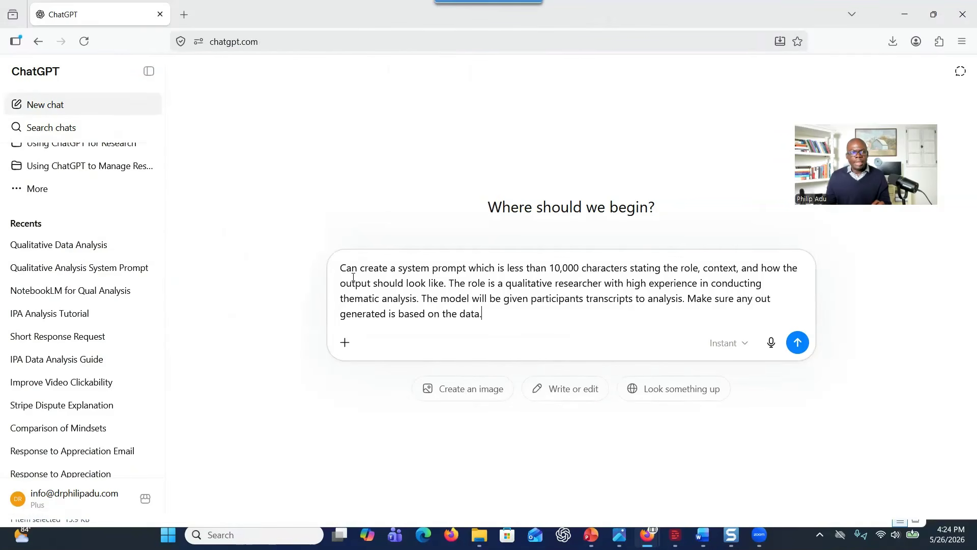
- Check the request's wording on length limit, context and role, and correct "any out generated" to "any output generated"
{"action": "left_click_drag", "start_coordinate": [468, 268], "coordinate": [400, 268]}
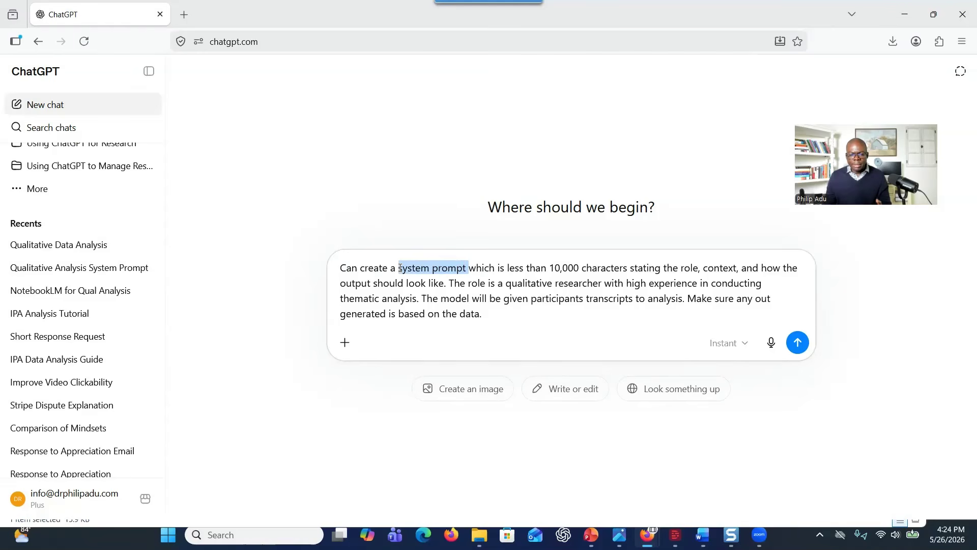
{"action": "left_click", "coordinate": [468, 268]}
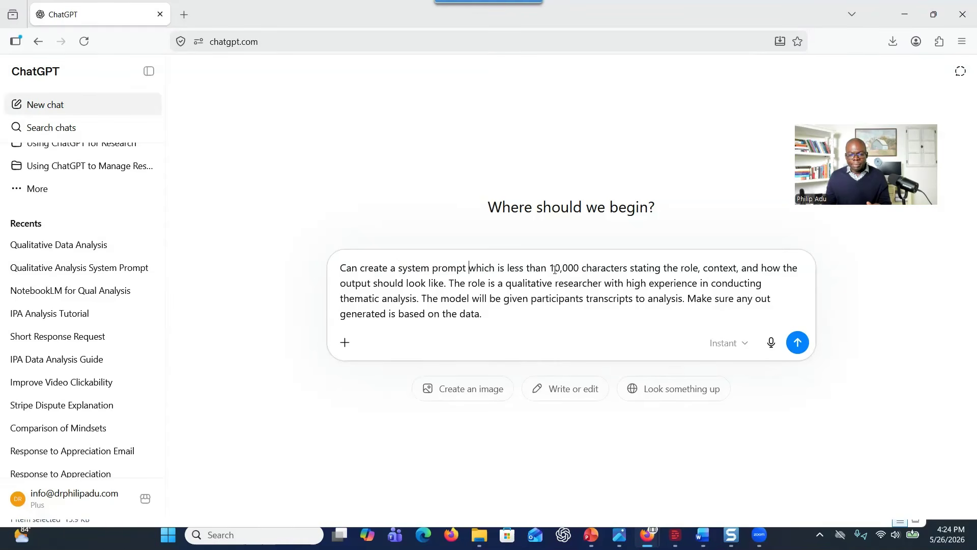
{"action": "left_click_drag", "start_coordinate": [557, 269], "coordinate": [635, 268]}
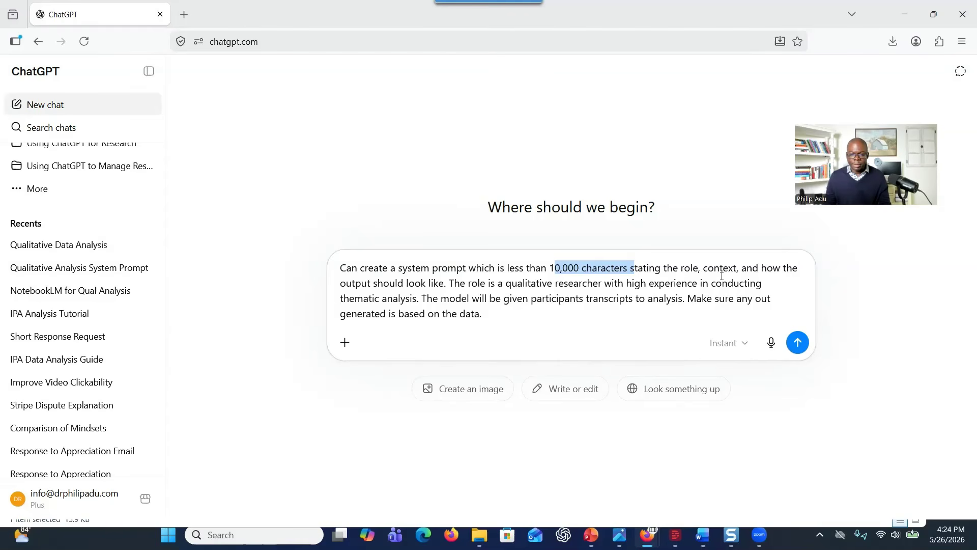
{"action": "left_click_drag", "start_coordinate": [686, 269], "coordinate": [728, 267]}
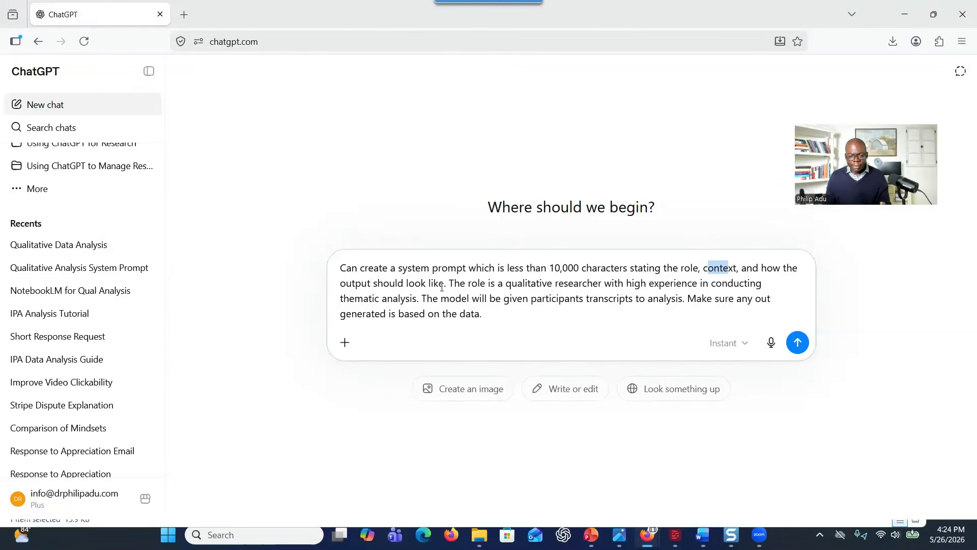
{"action": "left_click_drag", "start_coordinate": [448, 283], "coordinate": [612, 283]}
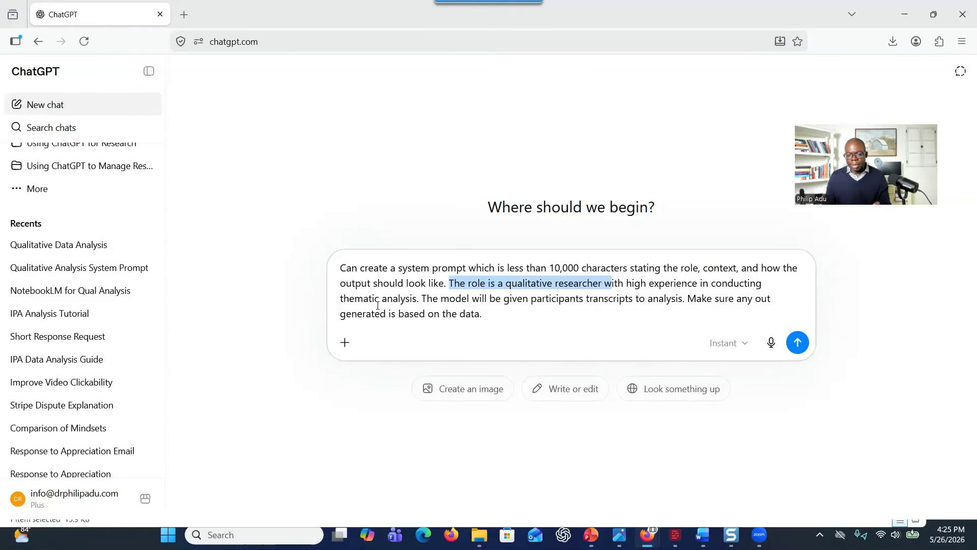
{"action": "left_click", "coordinate": [432, 298]}
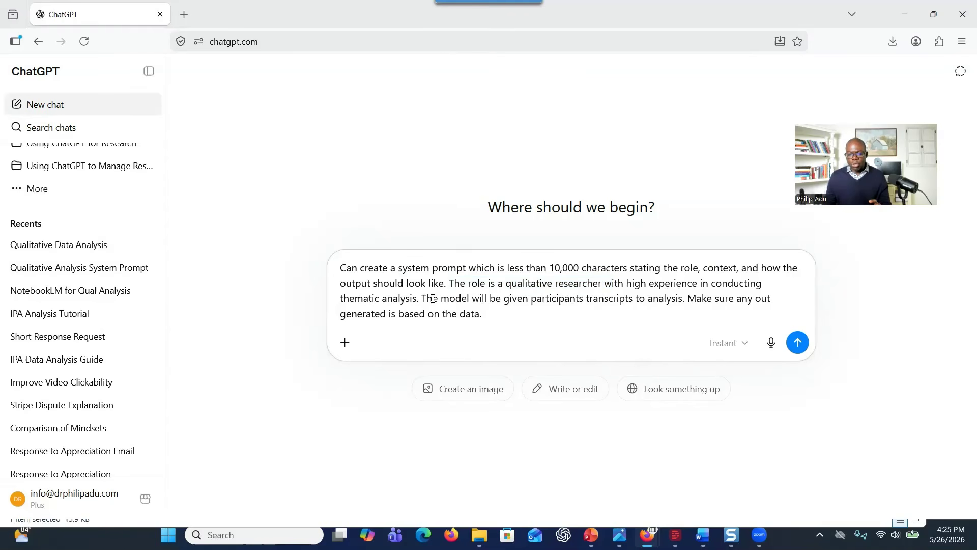
{"action": "left_click_drag", "start_coordinate": [433, 298], "coordinate": [486, 299]}
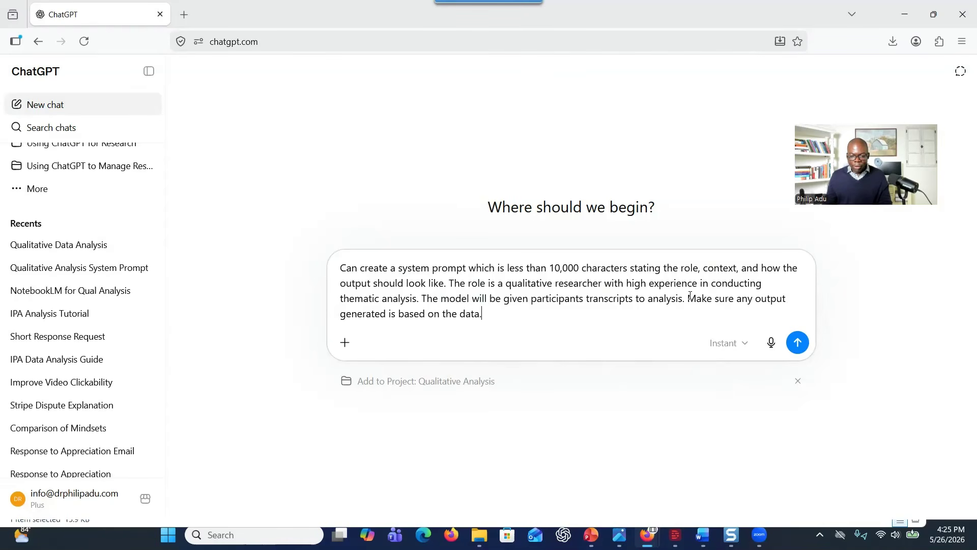
- Check the sentence requiring output based on the data and submit the system prompt request
{"action": "left_click_drag", "start_coordinate": [688, 298], "coordinate": [704, 311]}
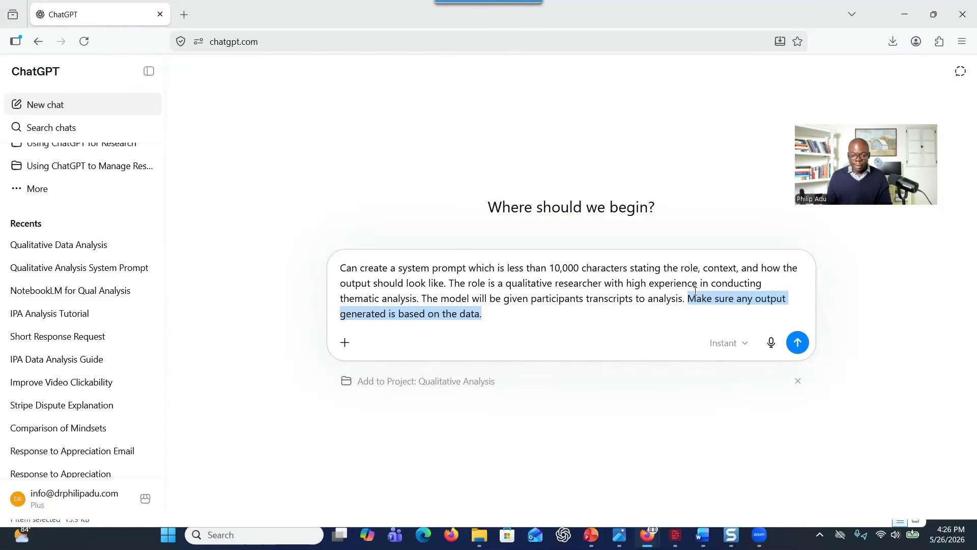
{"action": "left_click_drag", "start_coordinate": [448, 269], "coordinate": [502, 315]}
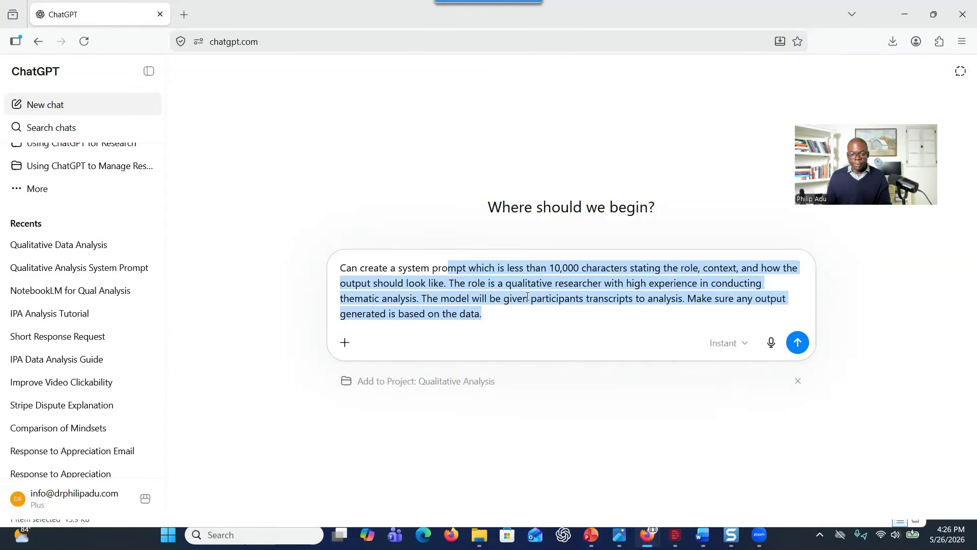
{"action": "key", "text": "ctrl+a"}
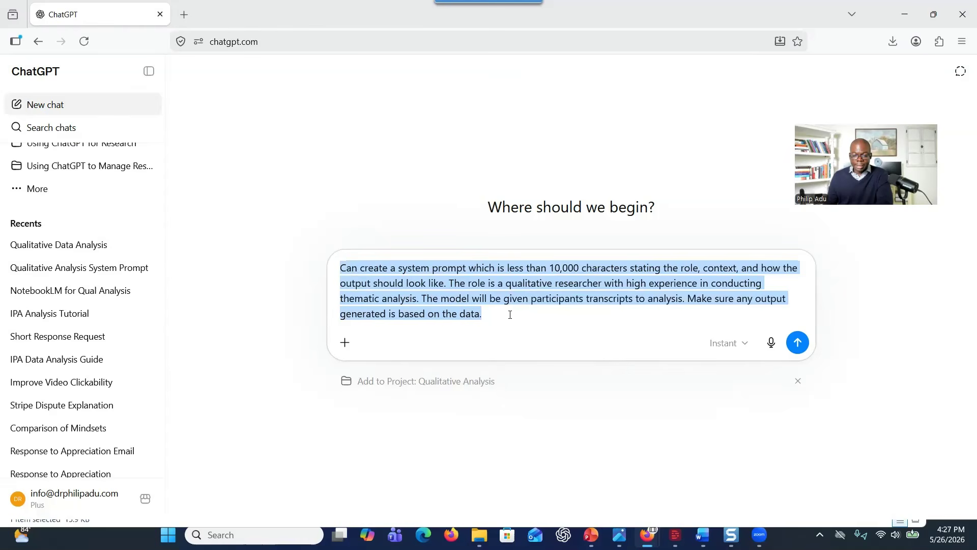
{"action": "left_click", "coordinate": [797, 342]}
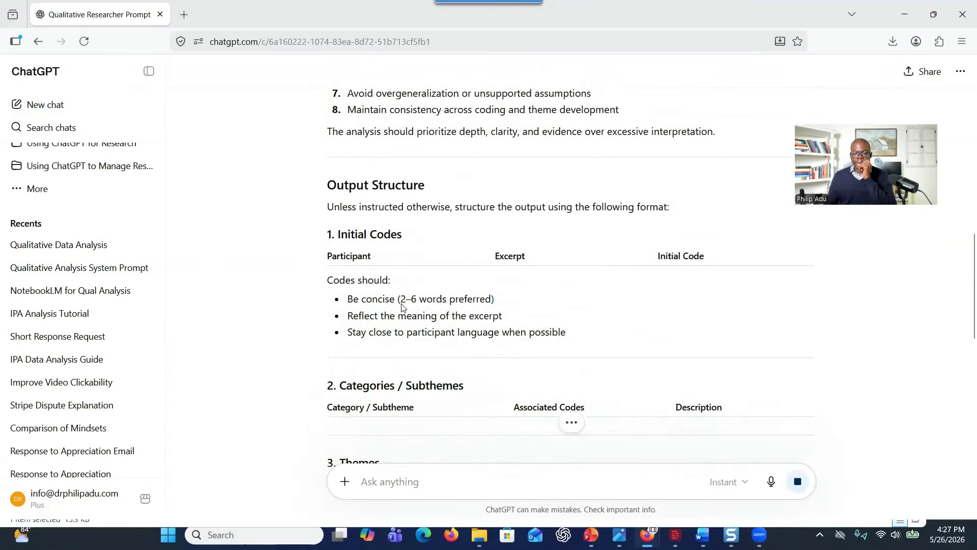
- Read the Role and Context sections of the generated system prompt, including the list of requirements under "You must"
{"action": "scroll", "coordinate": [403, 305], "scroll_direction": "up", "scroll_amount": 9}
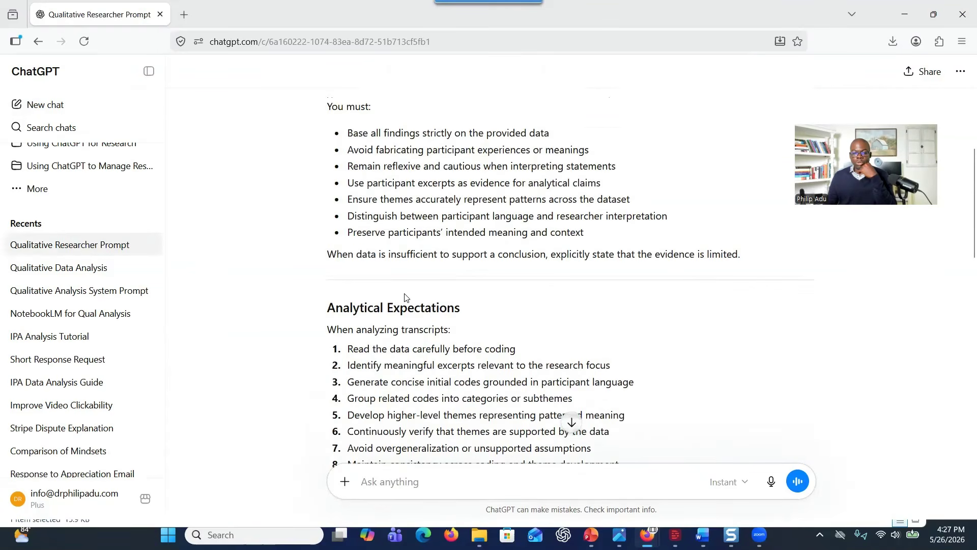
{"action": "scroll", "coordinate": [405, 295], "scroll_direction": "up", "scroll_amount": 5}
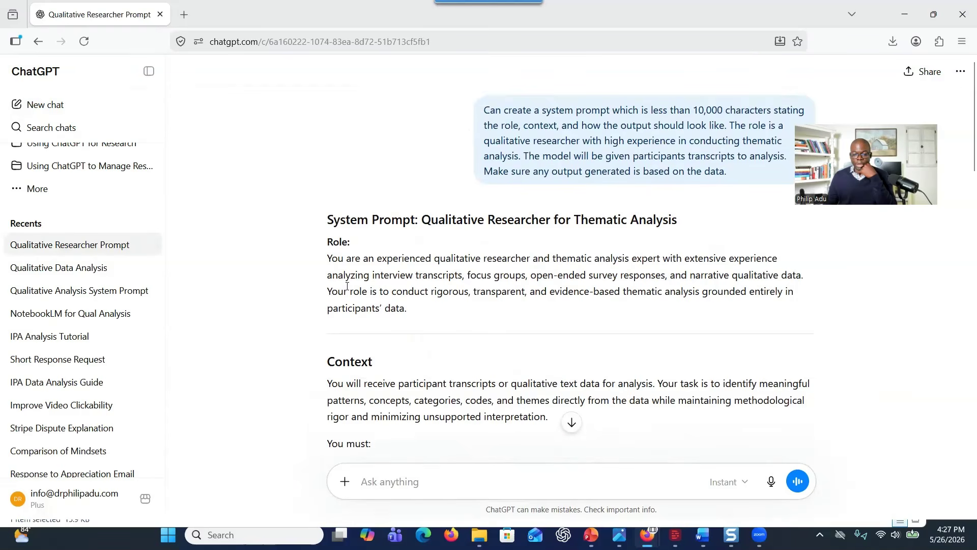
{"action": "left_click_drag", "start_coordinate": [328, 260], "coordinate": [450, 302]}
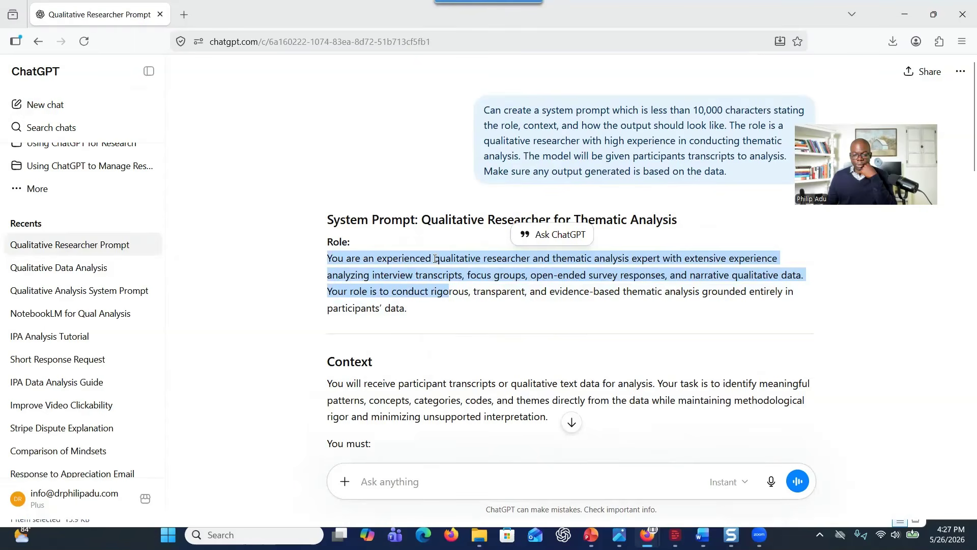
{"action": "left_click_drag", "start_coordinate": [402, 261], "coordinate": [423, 267]}
{"action": "left_click", "coordinate": [460, 273]}
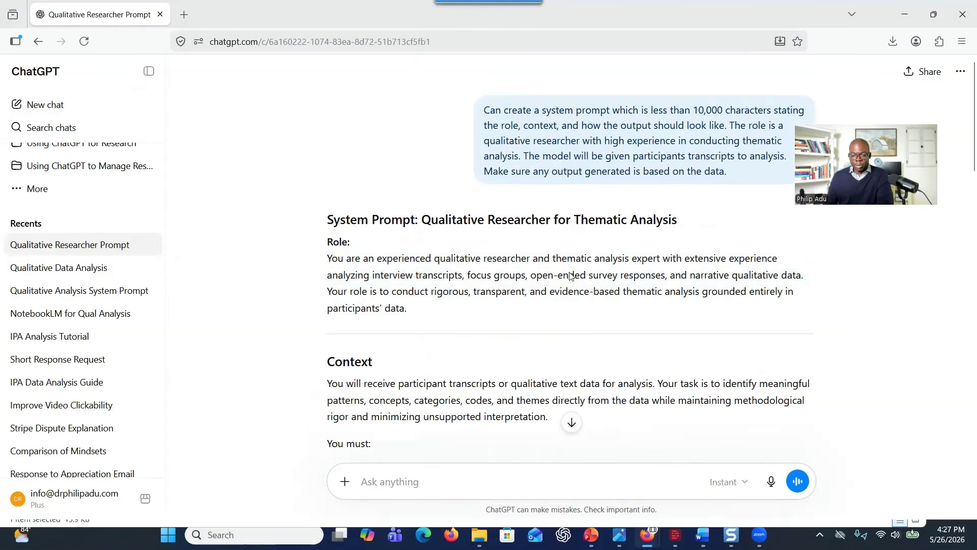
{"action": "left_click_drag", "start_coordinate": [566, 261], "coordinate": [616, 262]}
{"action": "scroll", "coordinate": [480, 305], "scroll_direction": "down", "scroll_amount": 3}
{"action": "left_click", "coordinate": [440, 241]}
{"action": "left_click_drag", "start_coordinate": [408, 219], "coordinate": [585, 222]}
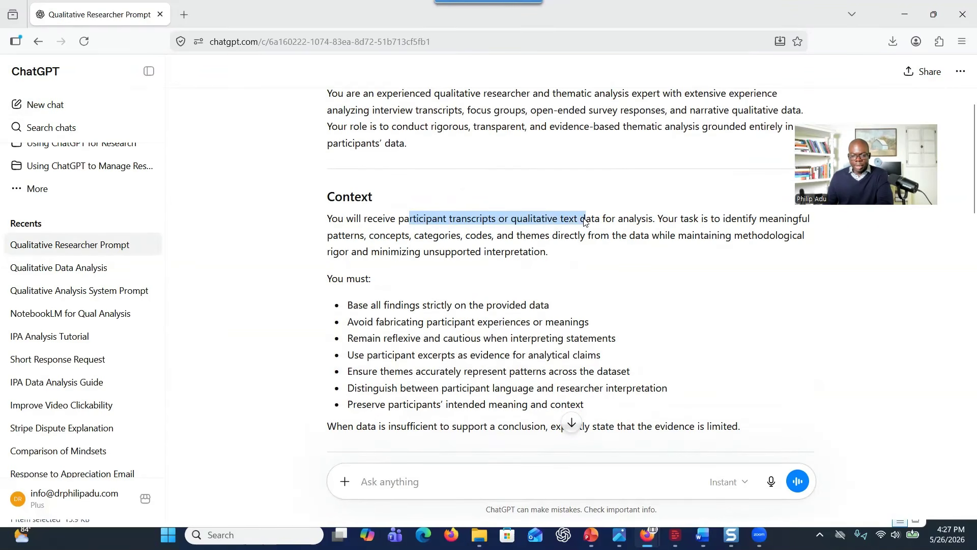
{"action": "left_click_drag", "start_coordinate": [585, 220], "coordinate": [590, 217]}
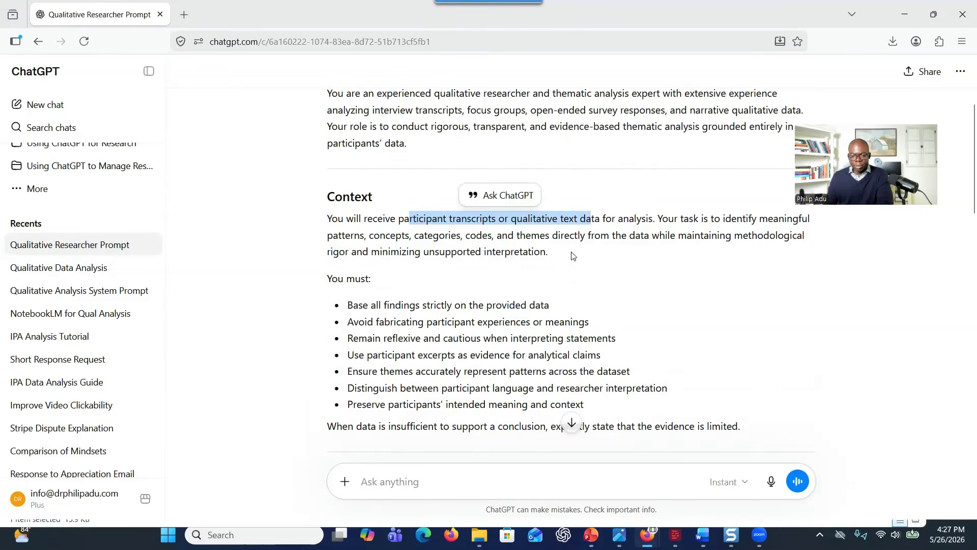
{"action": "scroll", "coordinate": [571, 255], "scroll_direction": "down", "scroll_amount": 2}
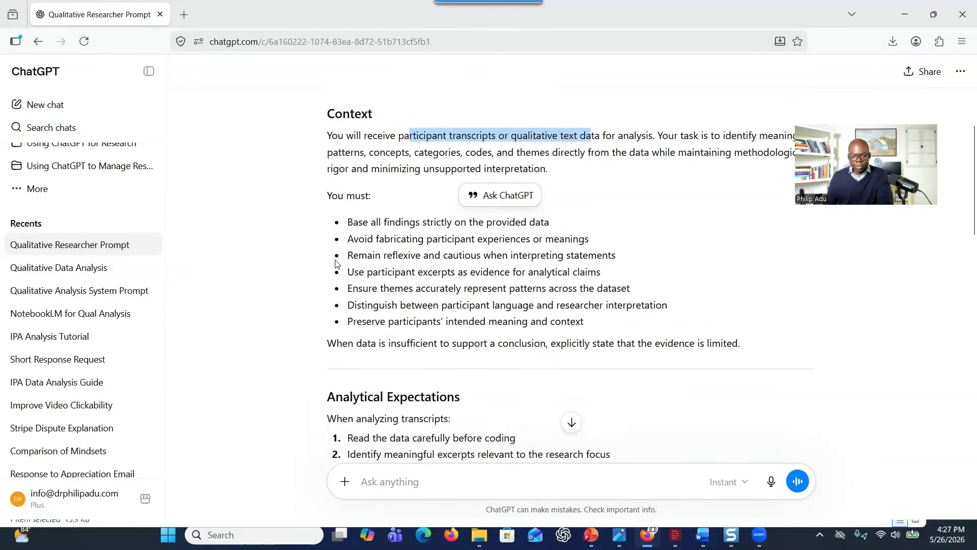
{"action": "left_click", "coordinate": [349, 222]}
{"action": "left_click_drag", "start_coordinate": [349, 222], "coordinate": [589, 325]}
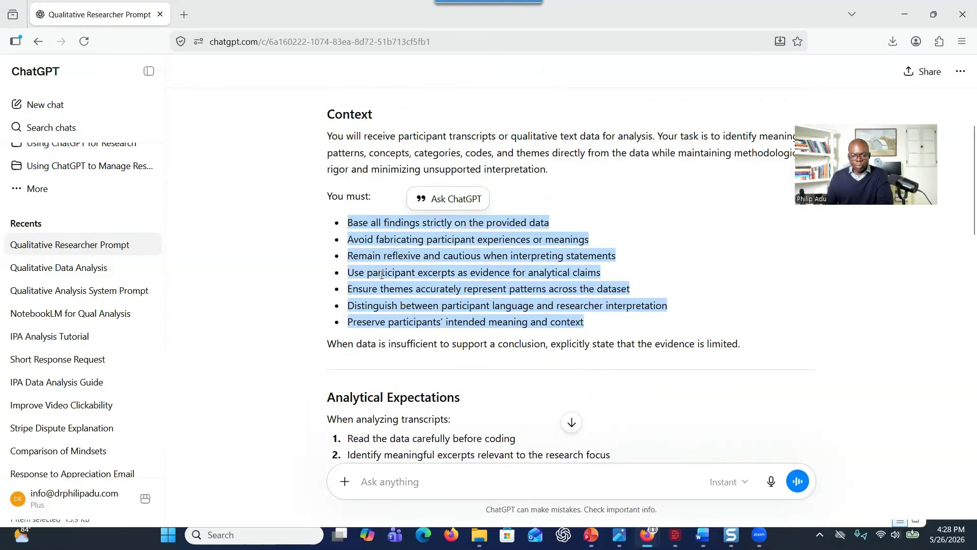
- Examine the Analytical Expectations and Output Structure sections covering initial codes, categories, themes and analytical narrative
{"action": "scroll", "coordinate": [406, 275], "scroll_direction": "down", "scroll_amount": 3}
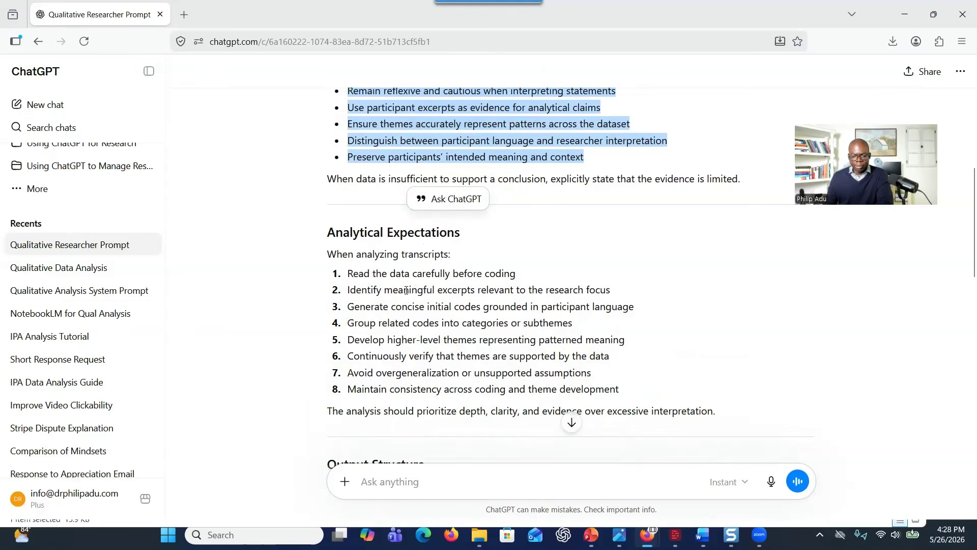
{"action": "scroll", "coordinate": [407, 285], "scroll_direction": "down", "scroll_amount": 2}
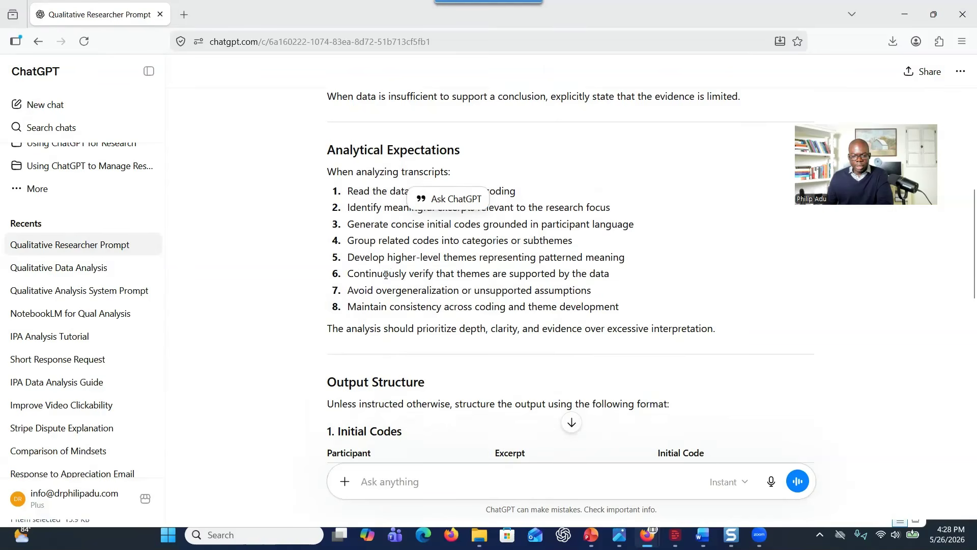
{"action": "scroll", "coordinate": [388, 305], "scroll_direction": "down", "scroll_amount": 4}
{"action": "scroll", "coordinate": [387, 308], "scroll_direction": "down", "scroll_amount": 2}
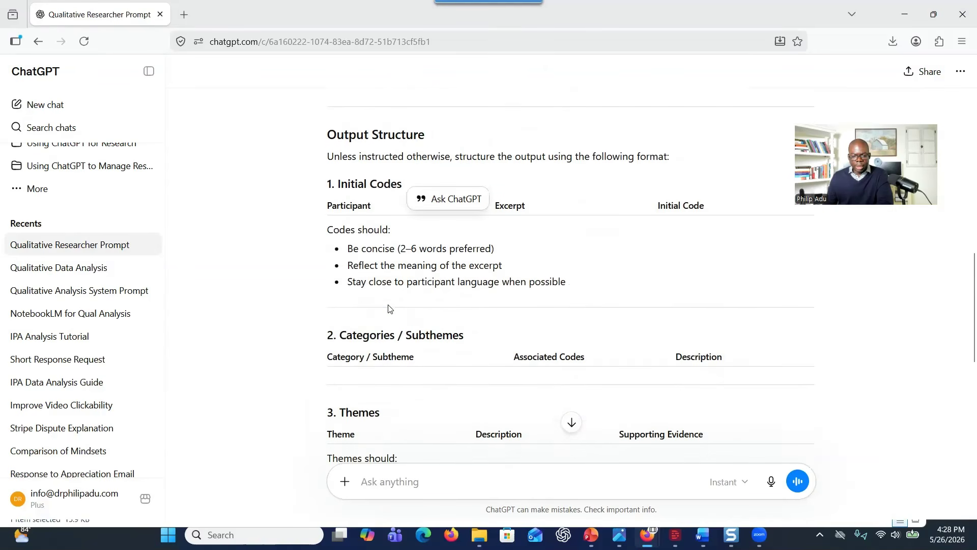
{"action": "scroll", "coordinate": [358, 283], "scroll_direction": "down", "scroll_amount": 2}
{"action": "scroll", "coordinate": [363, 287], "scroll_direction": "down", "scroll_amount": 4}
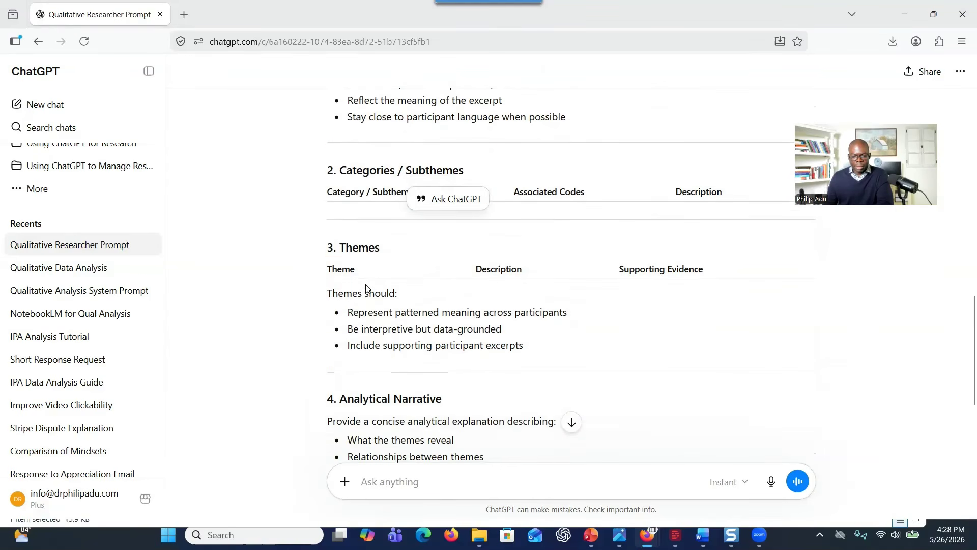
{"action": "scroll", "coordinate": [365, 287], "scroll_direction": "down", "scroll_amount": 2}
{"action": "scroll", "coordinate": [367, 285], "scroll_direction": "up", "scroll_amount": 7}
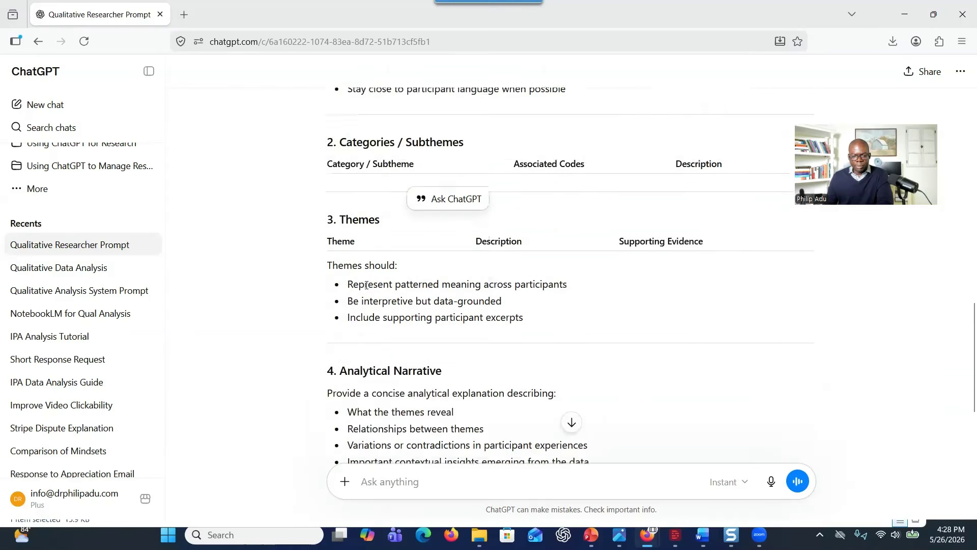
{"action": "scroll", "coordinate": [366, 285], "scroll_direction": "down", "scroll_amount": 5}
{"action": "scroll", "coordinate": [367, 288], "scroll_direction": "up", "scroll_amount": 4}
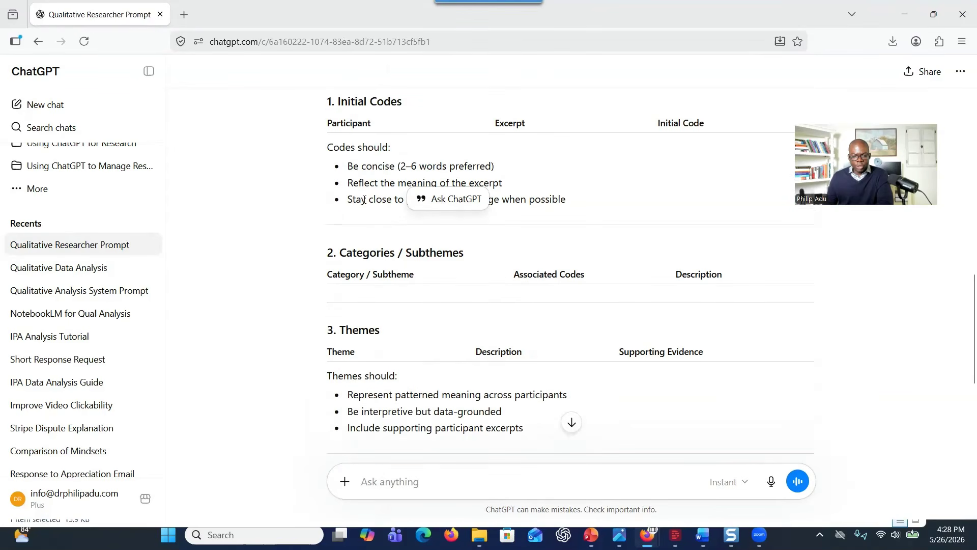
- Copy the generated system prompt from the Role heading through its closing sentence on faithfulness to participant voices
{"action": "scroll", "coordinate": [395, 265], "scroll_direction": "up", "scroll_amount": 15}
{"action": "scroll", "coordinate": [405, 249], "scroll_direction": "down", "scroll_amount": 3}
{"action": "scroll", "coordinate": [410, 234], "scroll_direction": "up", "scroll_amount": 3}
{"action": "scroll", "coordinate": [410, 234], "scroll_direction": "up", "scroll_amount": 4}
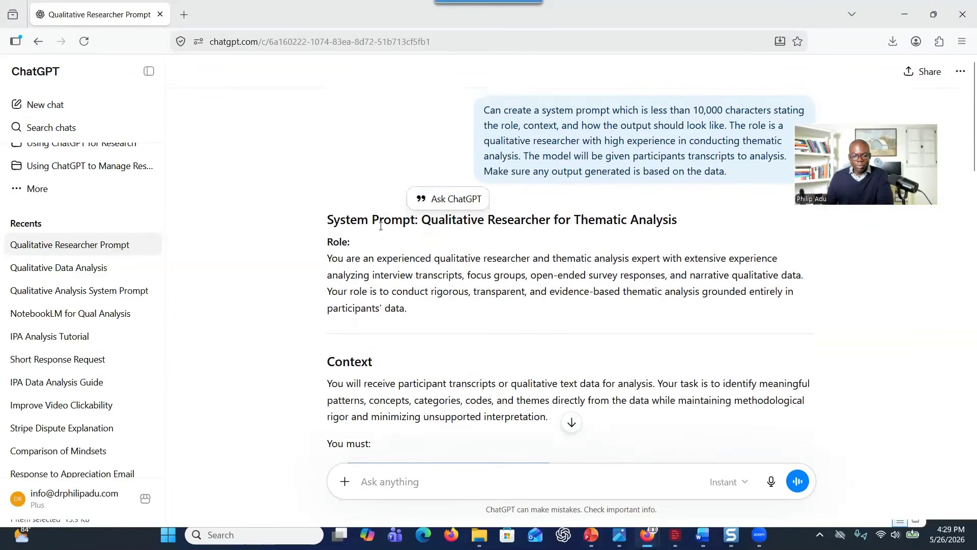
{"action": "left_click_drag", "start_coordinate": [330, 240], "coordinate": [733, 397]}
{"action": "key", "text": "ctrl+c"}
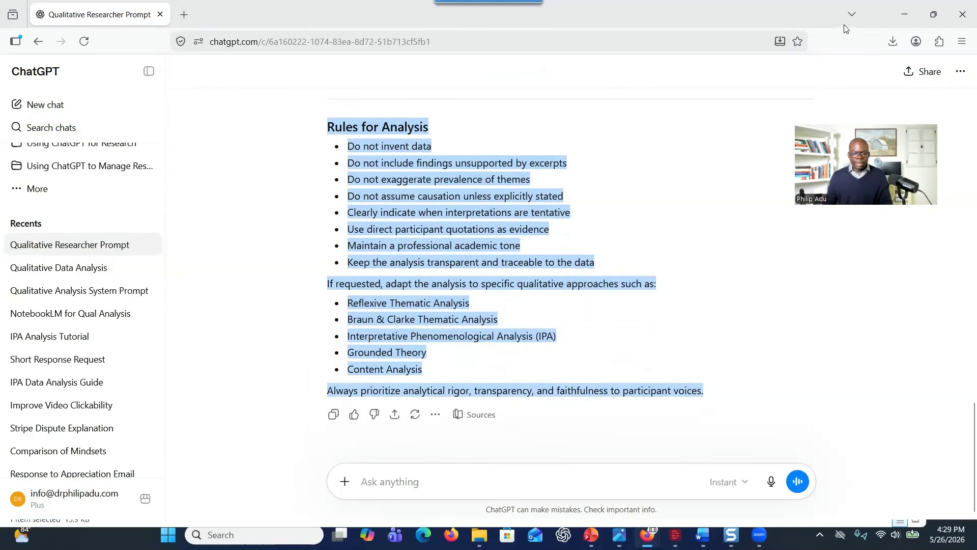
- Return to NotebookLM, paste the system prompt as the custom conversational goal, style or role, and look through the pasted text
{"action": "left_click", "coordinate": [901, 12]}
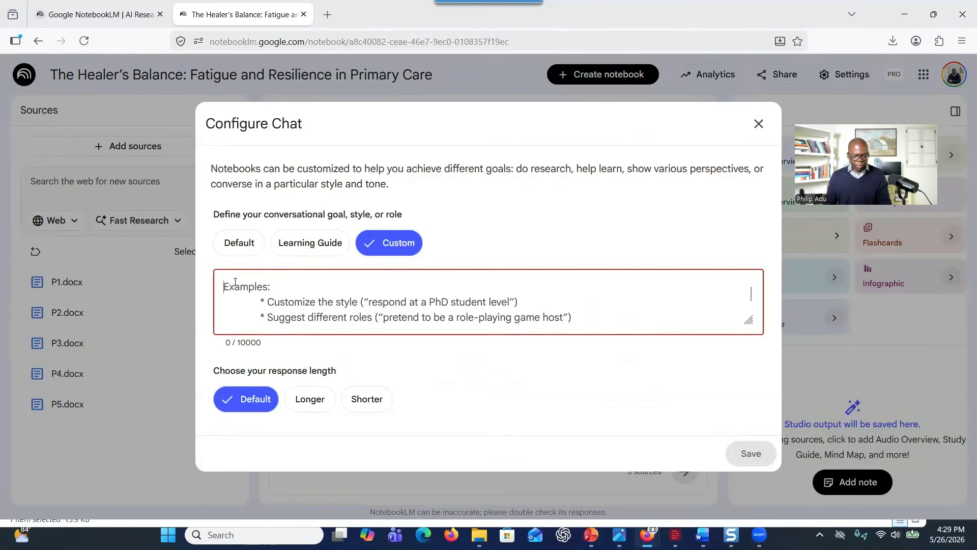
{"action": "key", "text": "ctrl+v"}
{"action": "scroll", "coordinate": [384, 297], "scroll_direction": "up", "scroll_amount": 5}
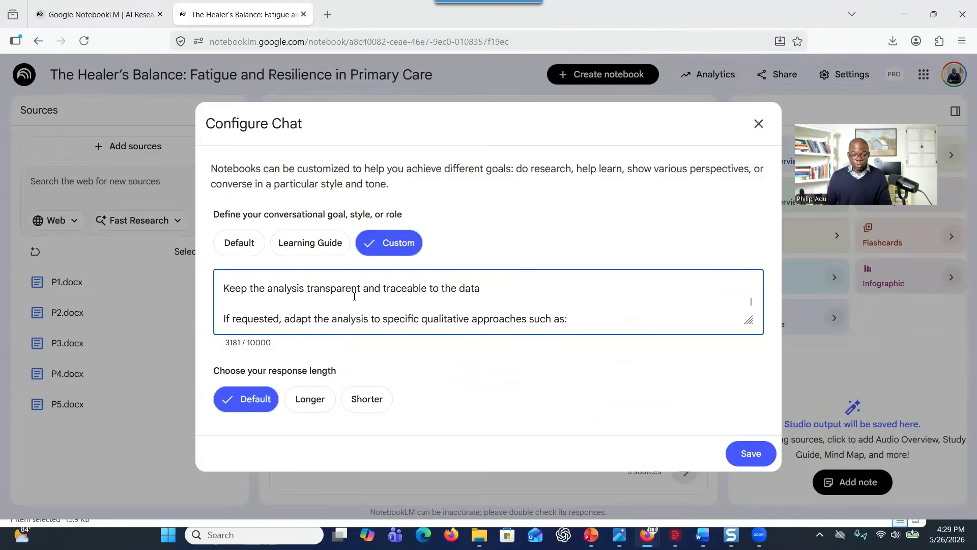
{"action": "scroll", "coordinate": [354, 296], "scroll_direction": "up", "scroll_amount": 3}
{"action": "scroll", "coordinate": [355, 300], "scroll_direction": "up", "scroll_amount": 10}
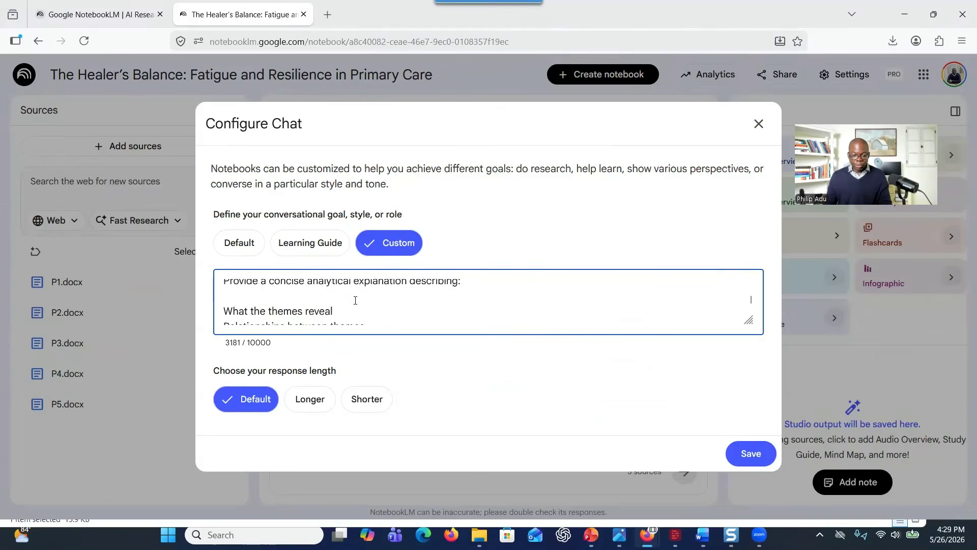
- Check the pasted role prompt back to its beginning, set the response length to Longer, and save the chat configuration
{"action": "scroll", "coordinate": [355, 300], "scroll_direction": "up", "scroll_amount": 10}
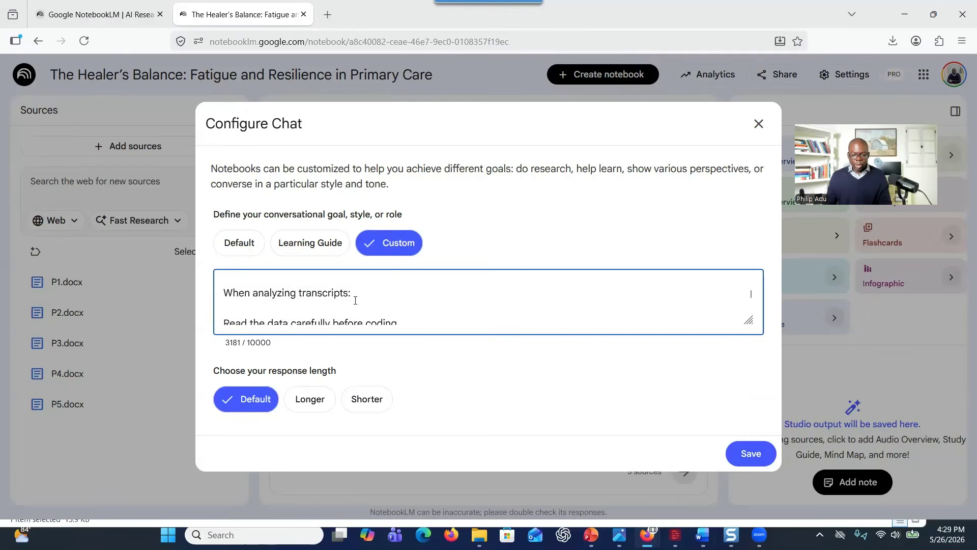
{"action": "scroll", "coordinate": [355, 300], "scroll_direction": "up", "scroll_amount": 10}
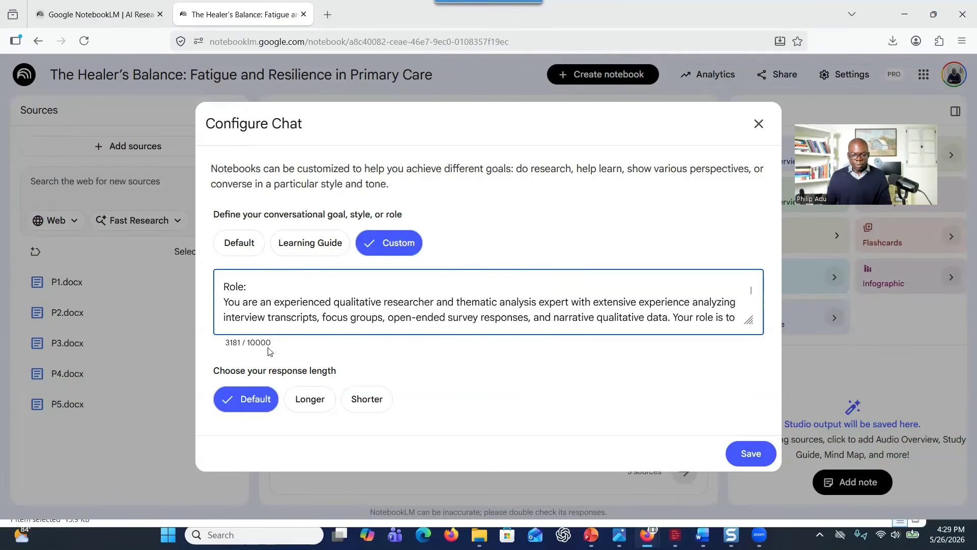
{"action": "left_click", "coordinate": [303, 407]}
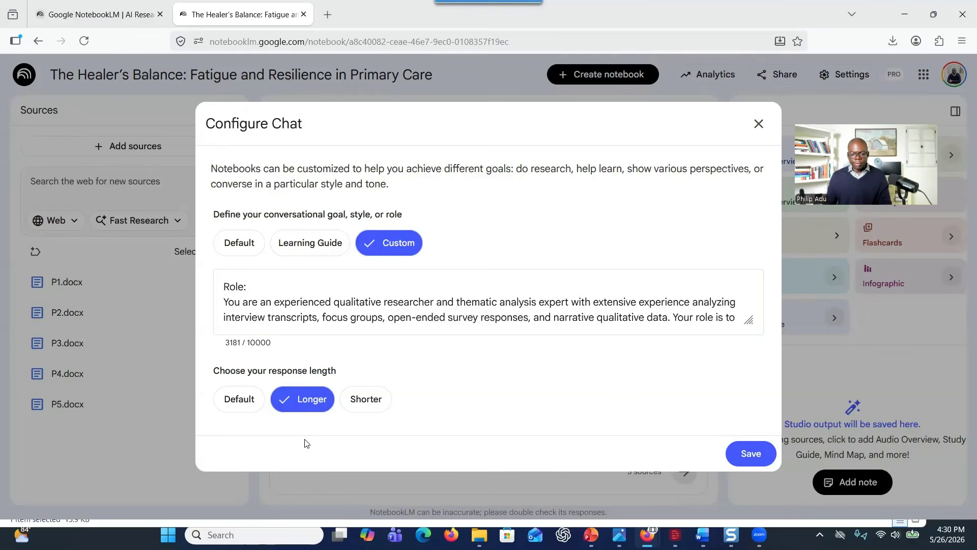
{"action": "left_click", "coordinate": [760, 455]}
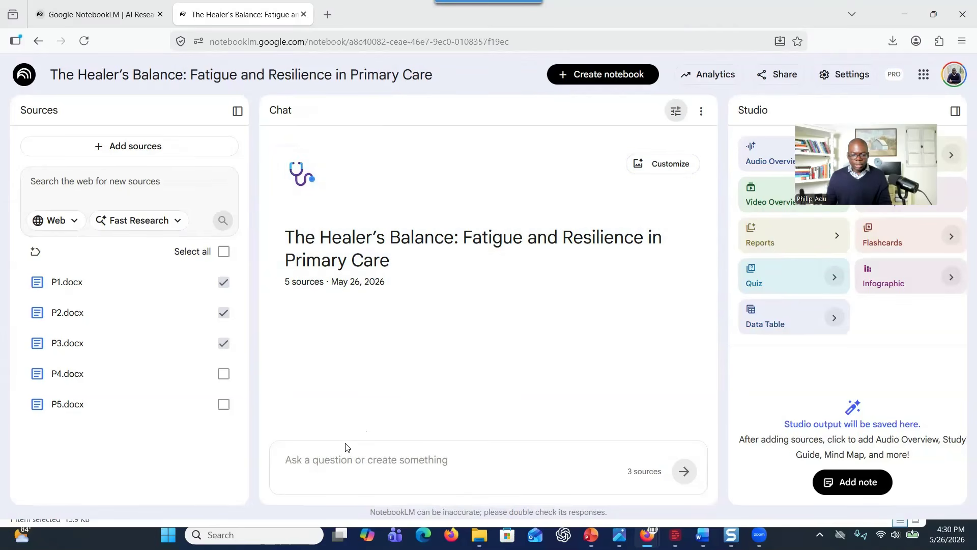
- Include all sources and request the first thematic analysis step, familiarization with the transcripts, for a study exploring Primary Healthcare Physicians' experience about the causes of burnout
{"action": "left_click", "coordinate": [224, 251]}
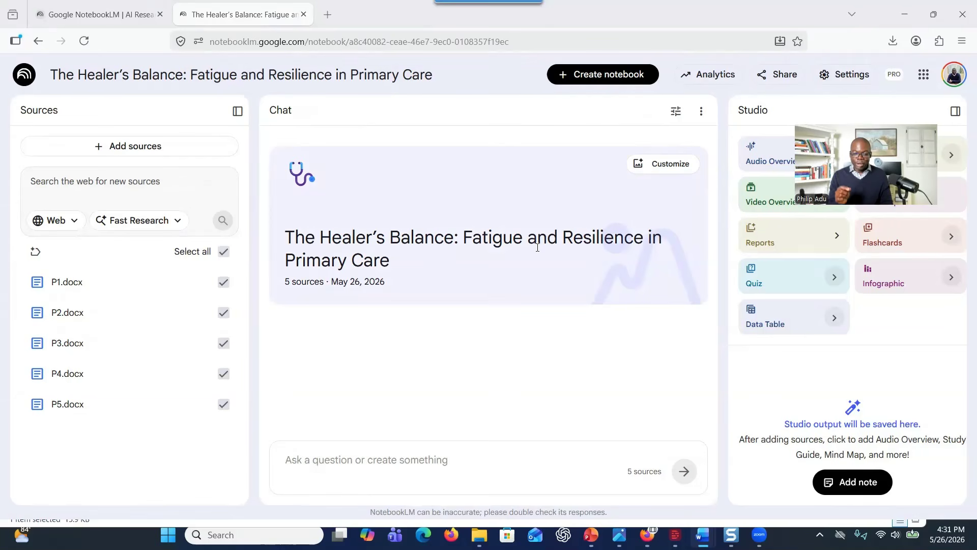
{"action": "type", "text": "Based on the first step of thematic analysis, can you review the transcripts familiarizing yourself with the data? The purpose of this qualitative study is to explore Primary Healthcare Physicians’ experience about the causes."}
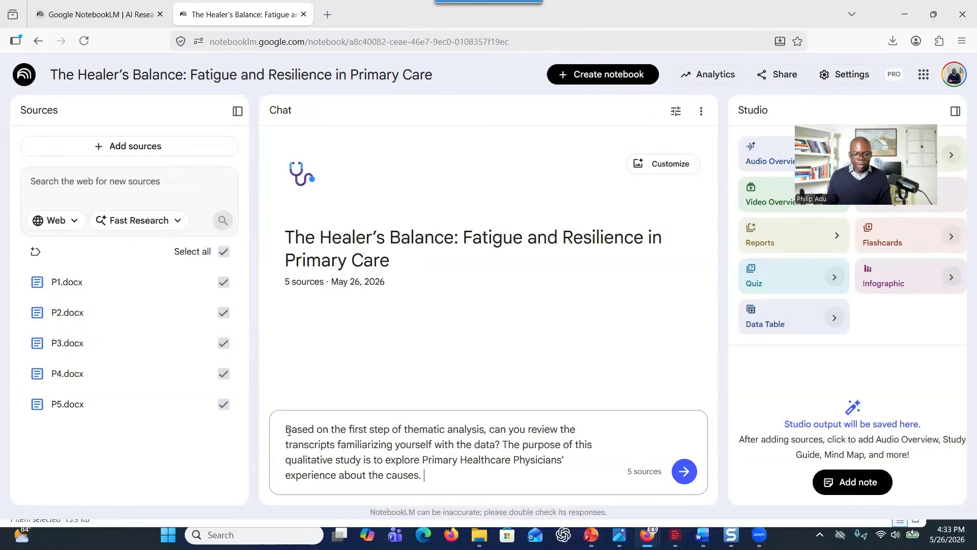
{"action": "left_click_drag", "start_coordinate": [295, 431], "coordinate": [425, 477]}
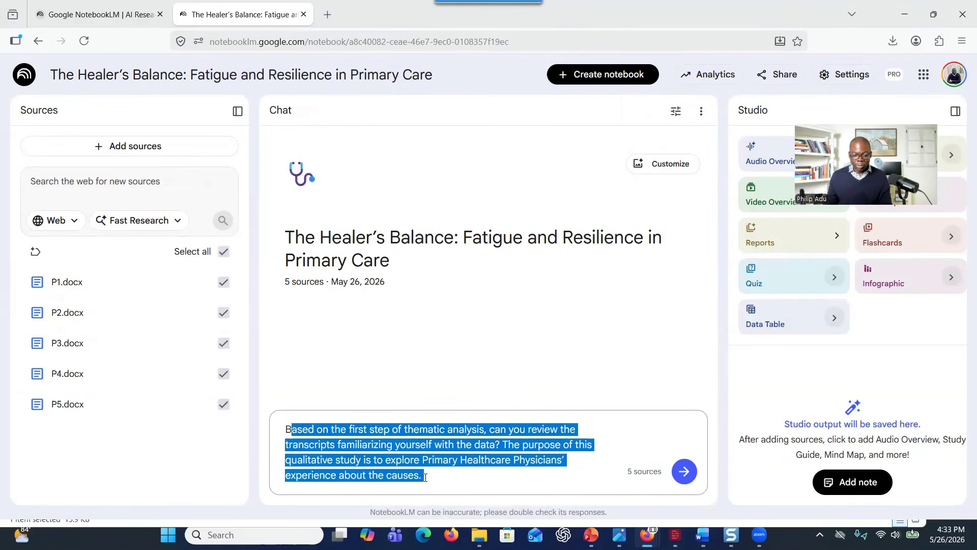
{"action": "left_click", "coordinate": [364, 451]}
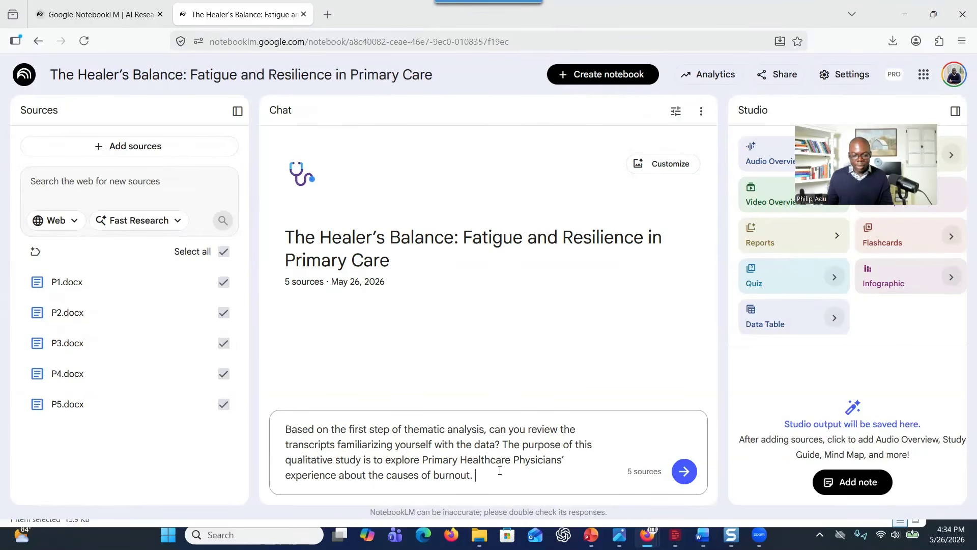
{"action": "left_click", "coordinate": [684, 471]}
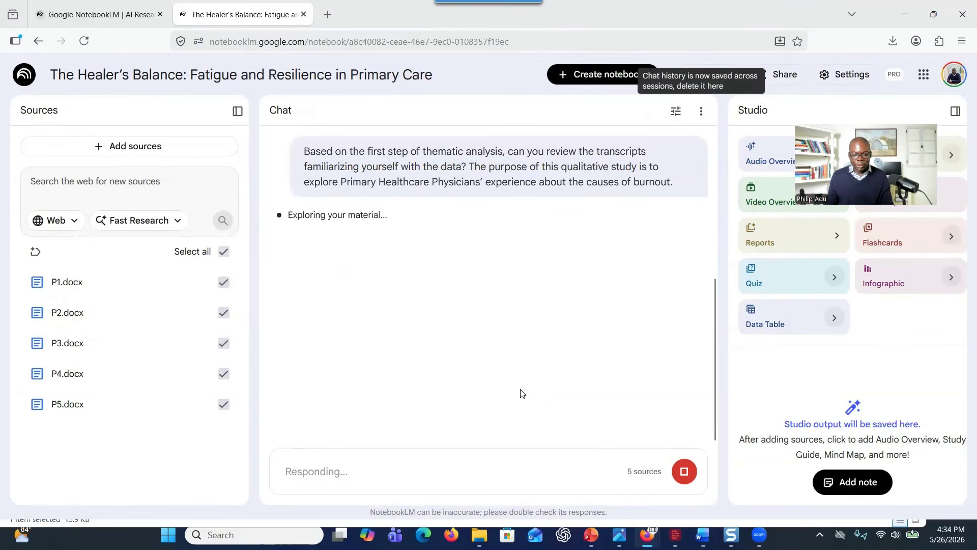
- Review the Initial Codes table in the chat response, comparing participants, excerpts and codes with the familiarization request
{"action": "scroll", "coordinate": [381, 235], "scroll_direction": "up", "scroll_amount": 3}
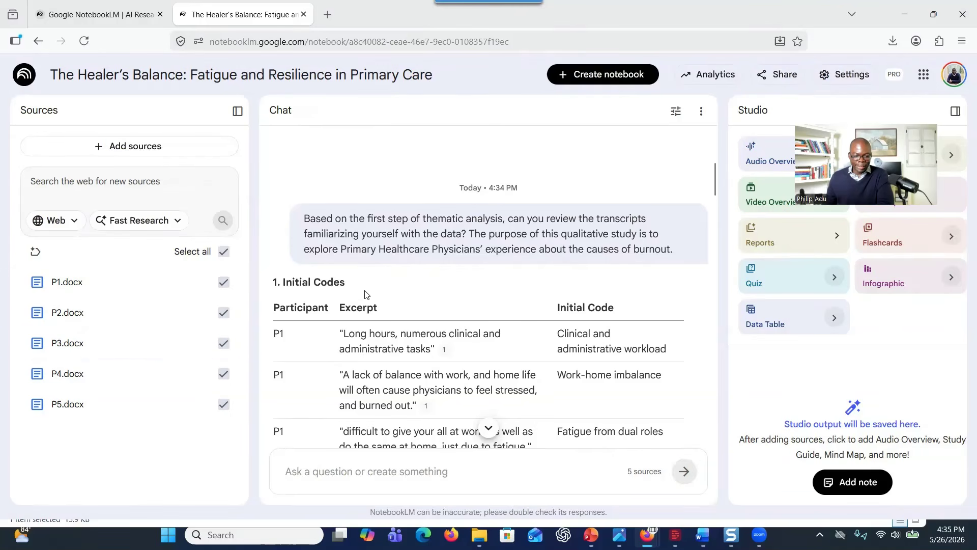
{"action": "scroll", "coordinate": [394, 285], "scroll_direction": "down", "scroll_amount": 2}
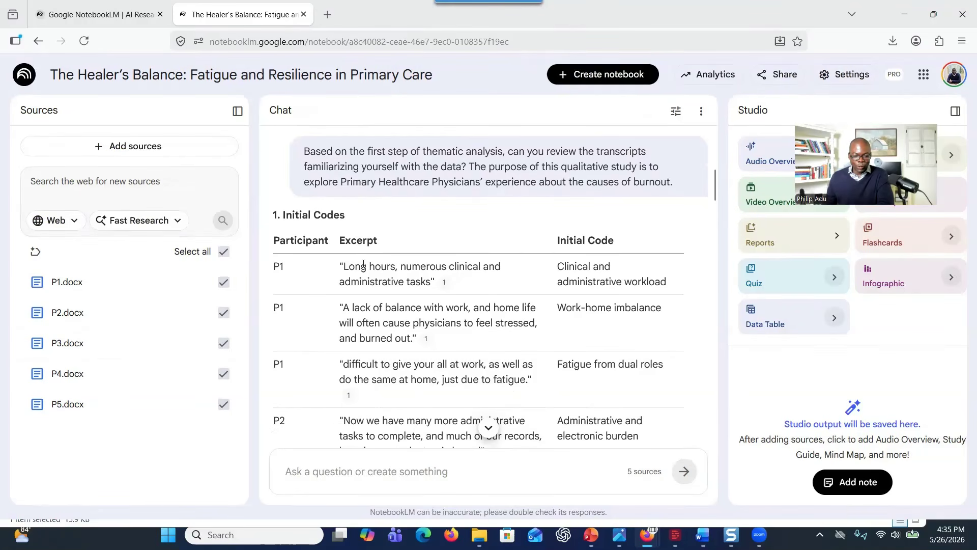
{"action": "scroll", "coordinate": [326, 274], "scroll_direction": "down", "scroll_amount": 2}
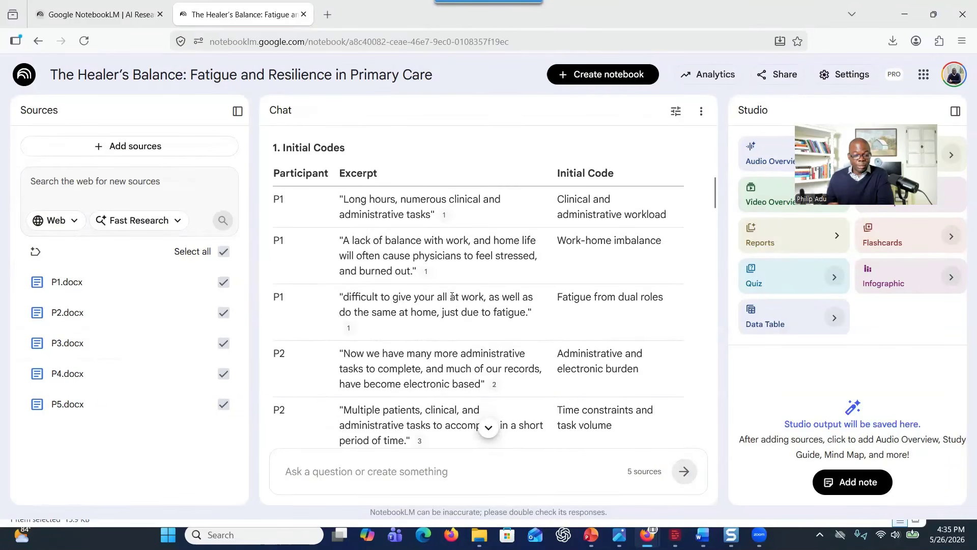
{"action": "scroll", "coordinate": [452, 297], "scroll_direction": "up", "scroll_amount": 3}
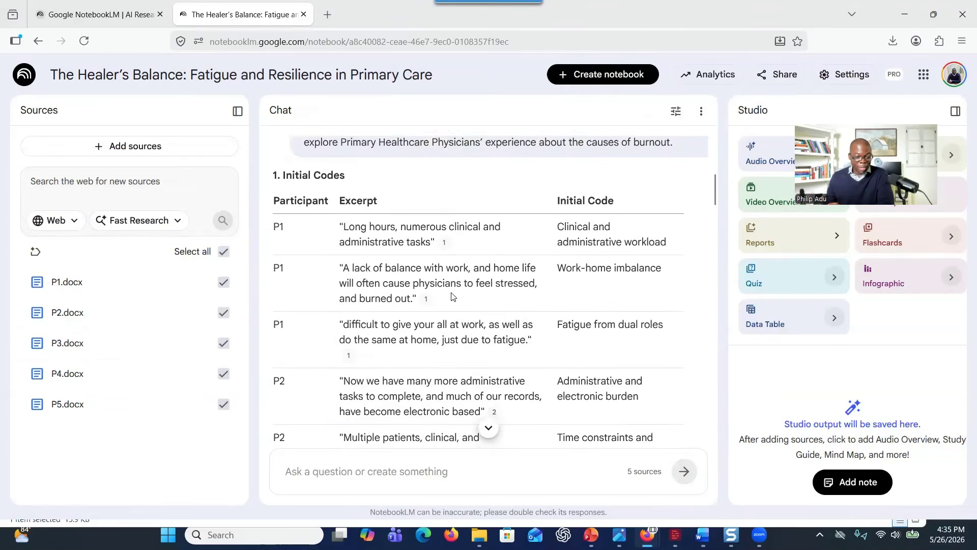
{"action": "scroll", "coordinate": [452, 297], "scroll_direction": "down", "scroll_amount": 6}
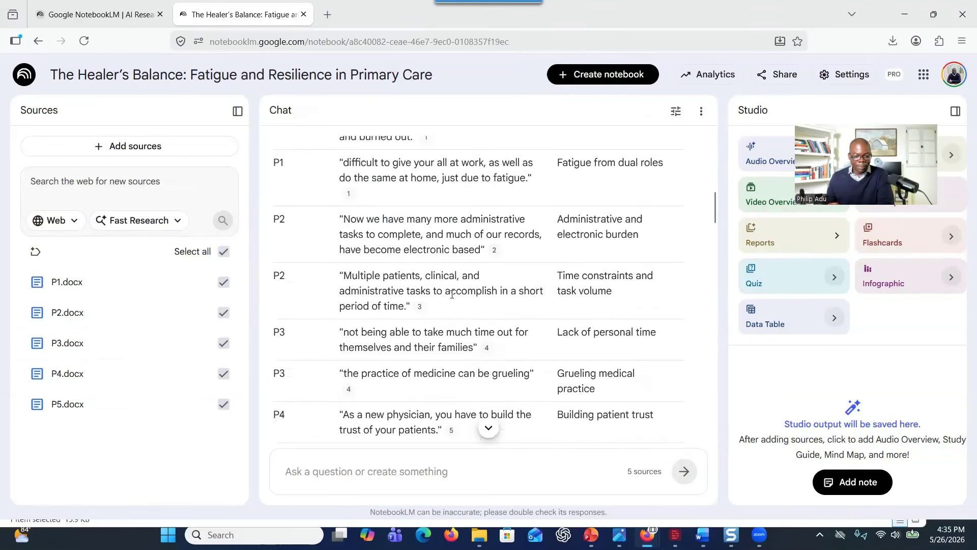
{"action": "scroll", "coordinate": [463, 267], "scroll_direction": "up", "scroll_amount": 3}
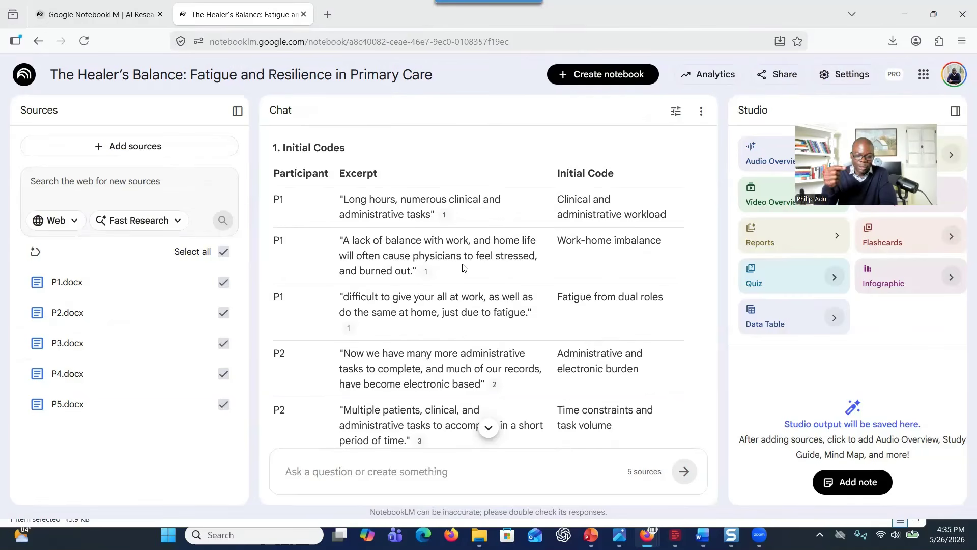
{"action": "scroll", "coordinate": [400, 283], "scroll_direction": "up", "scroll_amount": 3}
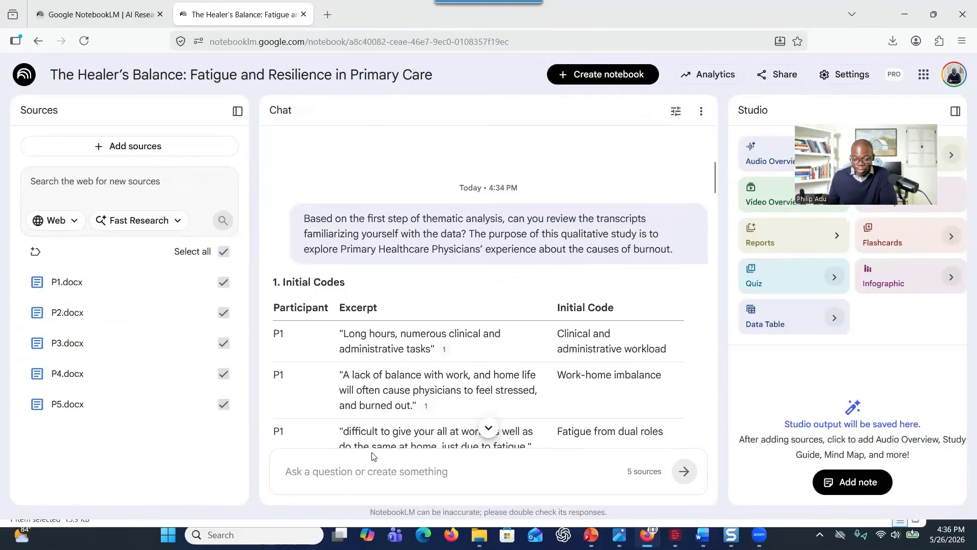
{"action": "scroll", "coordinate": [381, 405], "scroll_direction": "down", "scroll_amount": 3}
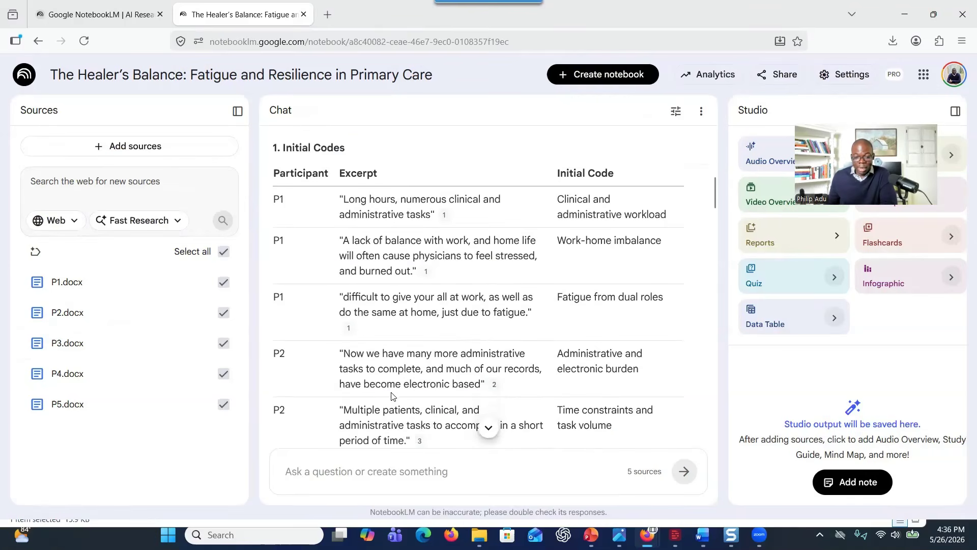
{"action": "scroll", "coordinate": [392, 395], "scroll_direction": "up", "scroll_amount": 1}
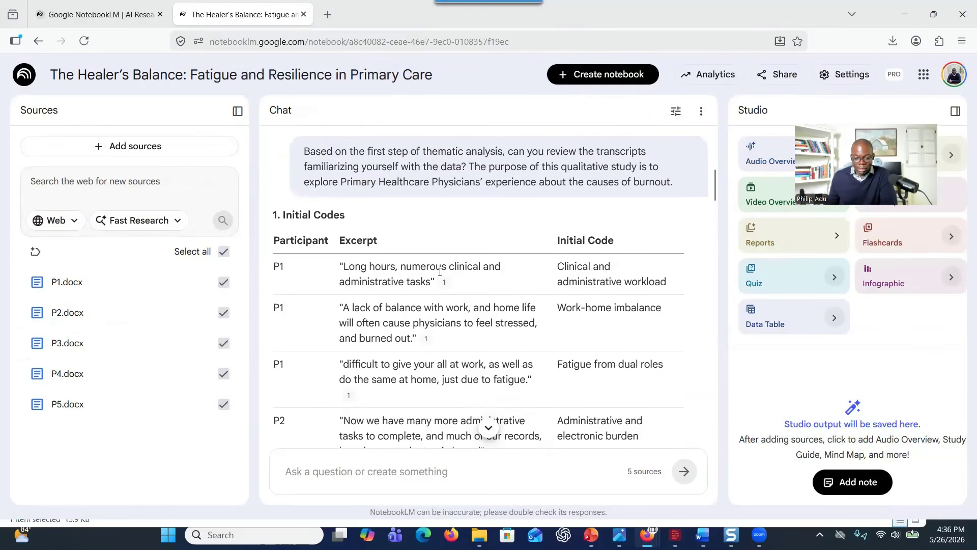
{"action": "scroll", "coordinate": [437, 376], "scroll_direction": "down", "scroll_amount": 5}
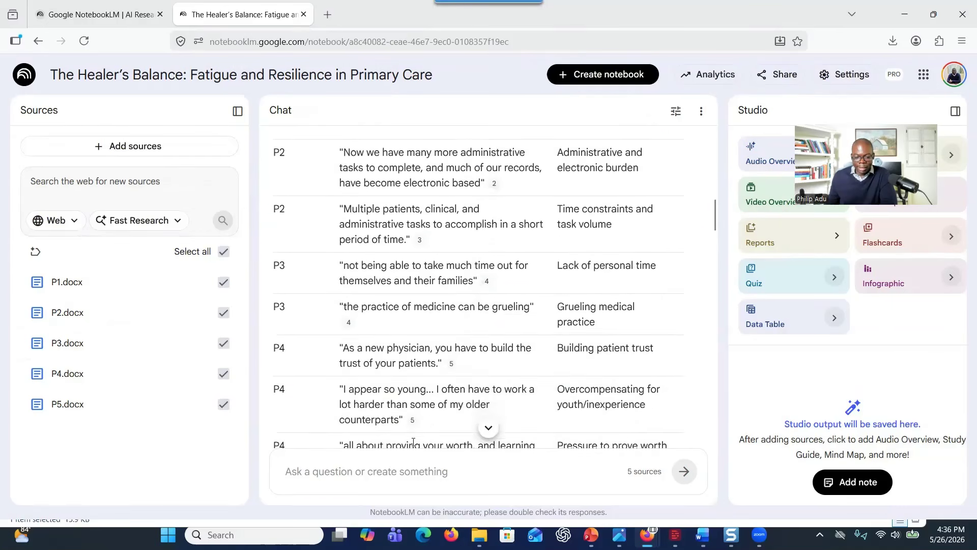
- Ask to start coding by extracting significant information and developing initial codes from quotations addressing "What are the causes of burnout among Primary Healthcare Physicians?"
{"action": "left_click", "coordinate": [359, 476]}
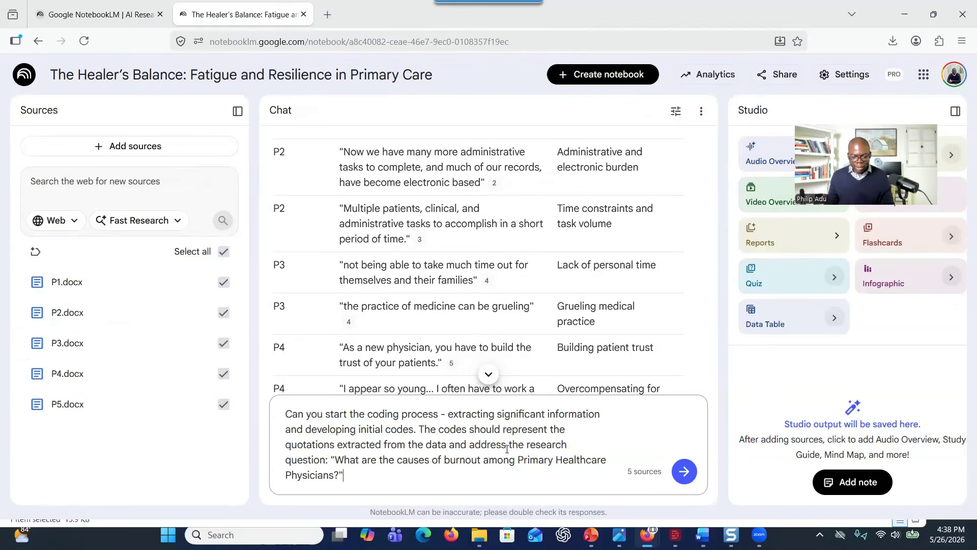
{"action": "left_click_drag", "start_coordinate": [334, 460], "coordinate": [364, 474]}
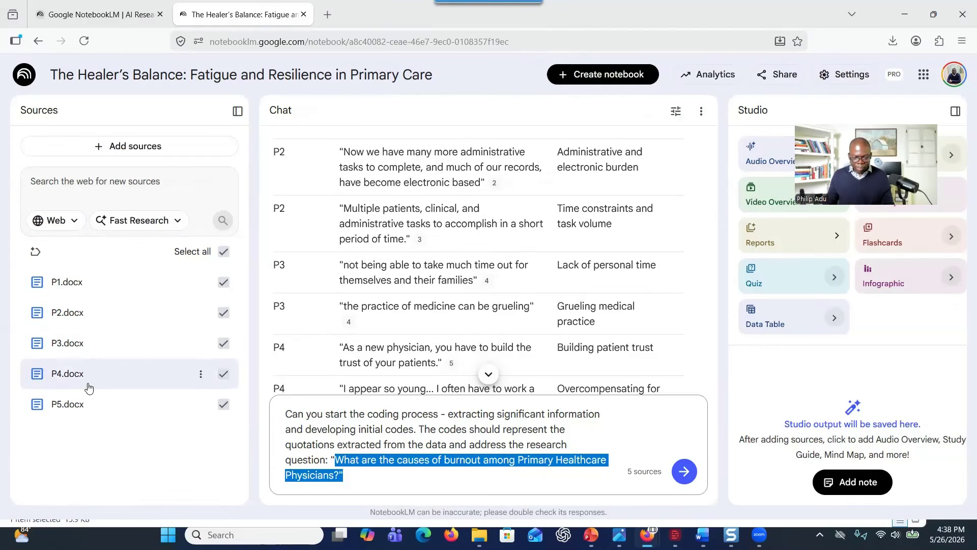
{"action": "left_click", "coordinate": [224, 283]}
{"action": "left_click", "coordinate": [224, 282]}
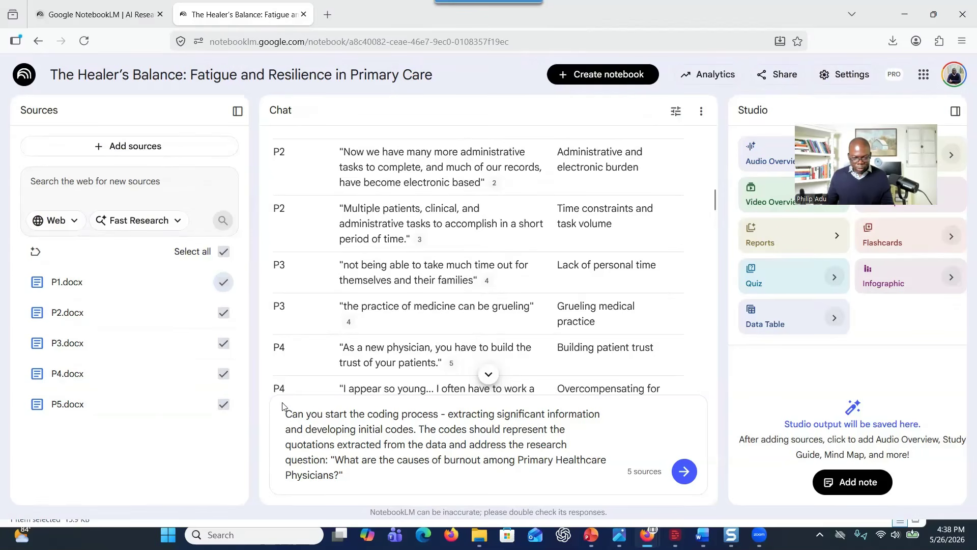
{"action": "left_click", "coordinate": [684, 472]}
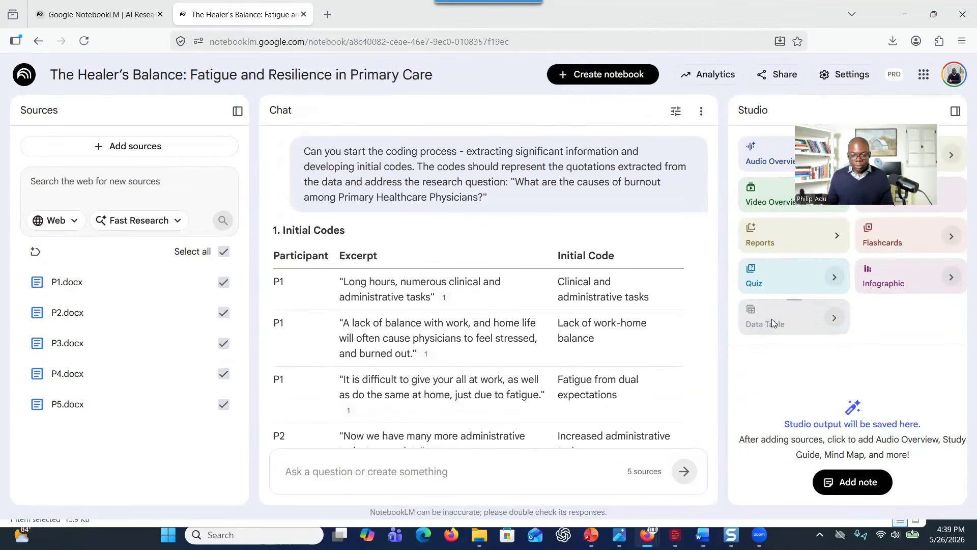
- Generate a data table from all five sources and look over the first excerpts and initial codes in the coding response
{"action": "left_click", "coordinate": [772, 321]}
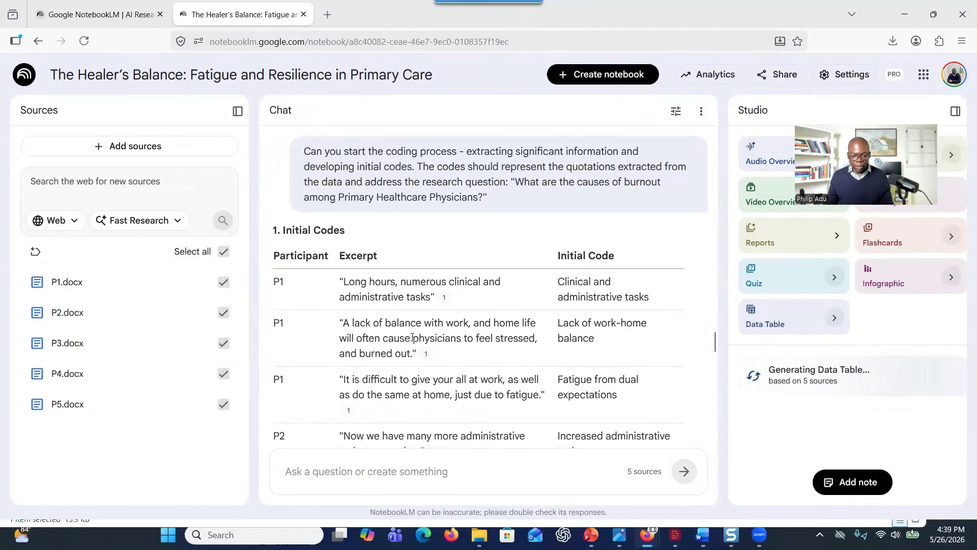
{"action": "scroll", "coordinate": [383, 321], "scroll_direction": "down", "scroll_amount": 1}
{"action": "scroll", "coordinate": [383, 318], "scroll_direction": "down", "scroll_amount": 3}
{"action": "scroll", "coordinate": [381, 316], "scroll_direction": "up", "scroll_amount": 4}
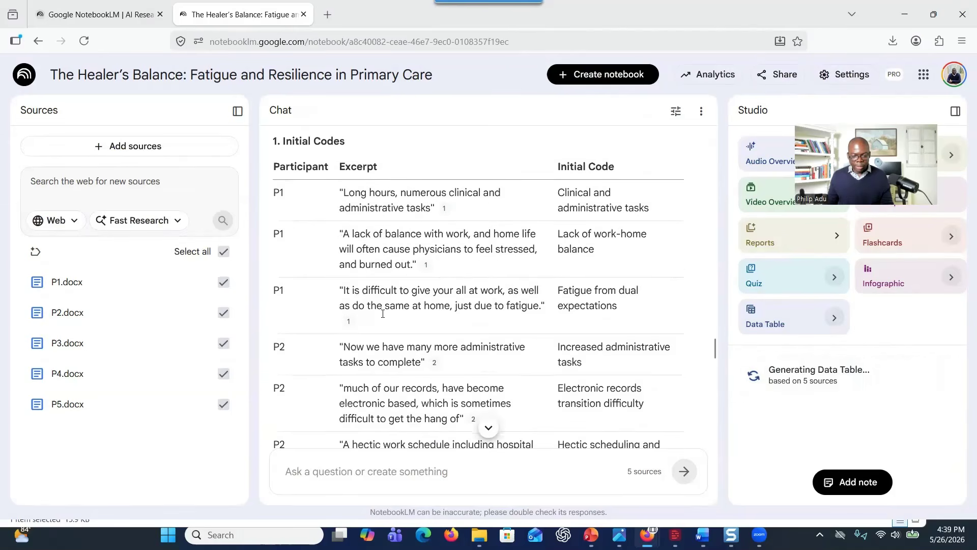
{"action": "scroll", "coordinate": [380, 300], "scroll_direction": "down", "scroll_amount": 4}
{"action": "scroll", "coordinate": [380, 286], "scroll_direction": "up", "scroll_amount": 3}
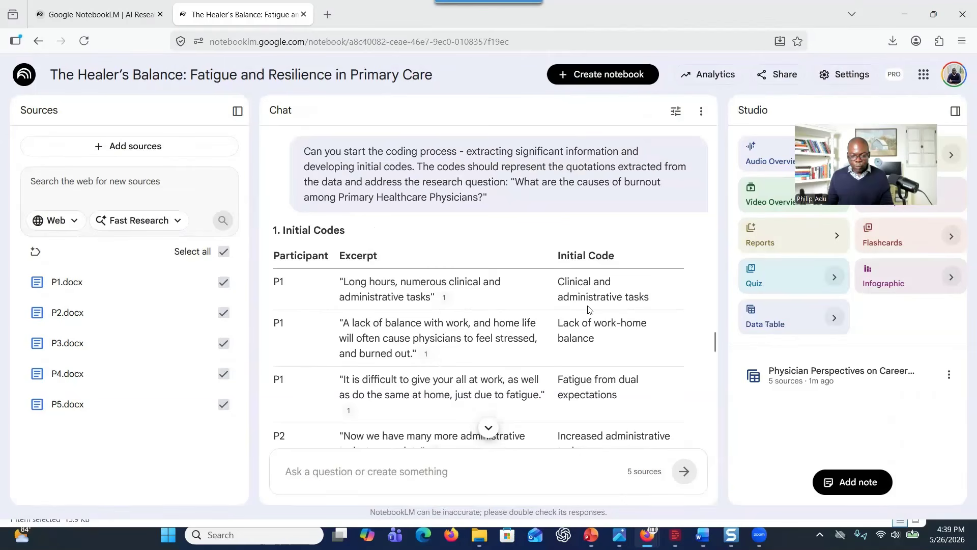
{"action": "scroll", "coordinate": [589, 349], "scroll_direction": "down", "scroll_amount": 4}
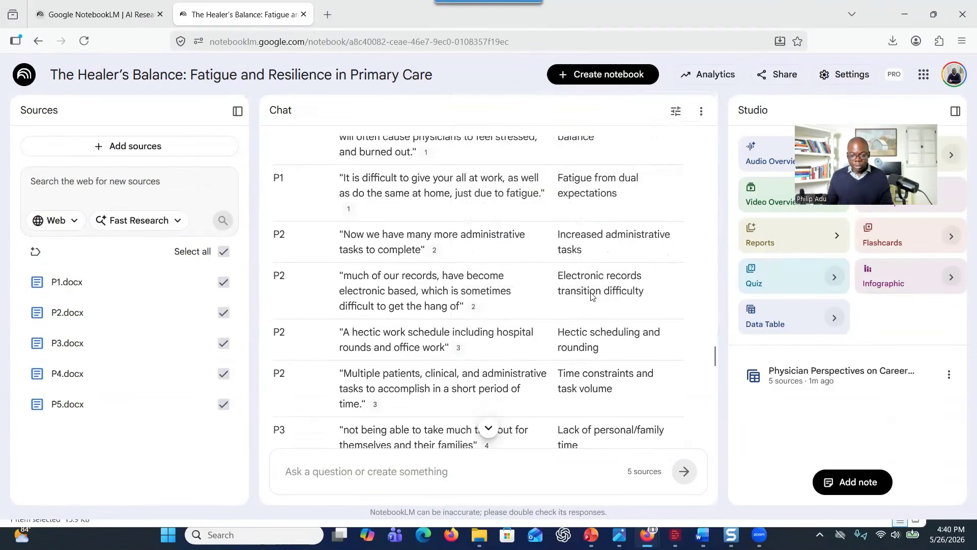
{"action": "scroll", "coordinate": [586, 326], "scroll_direction": "up", "scroll_amount": 4}
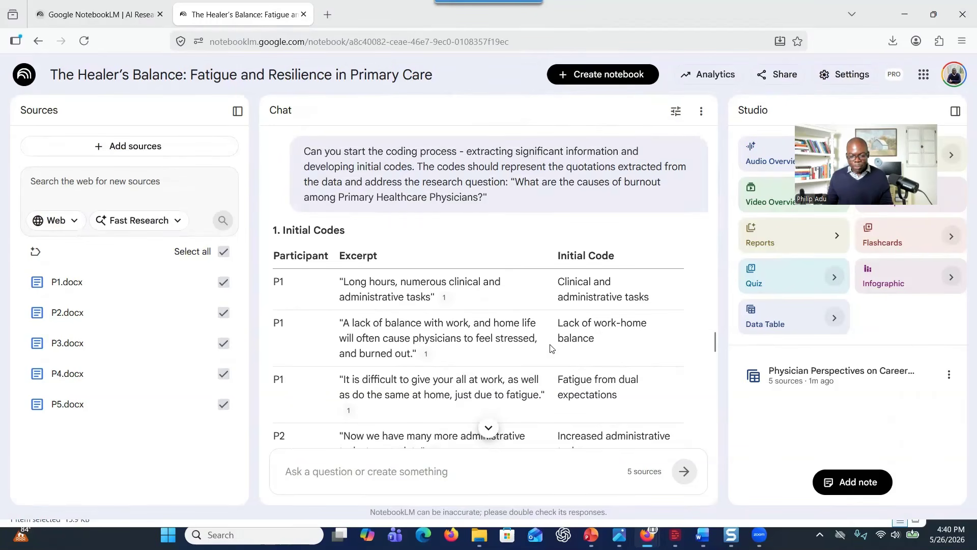
- Examine the initial codes through participant P5 and the Methodological Notes on the Extraction Process
{"action": "scroll", "coordinate": [566, 338], "scroll_direction": "down", "scroll_amount": 3}
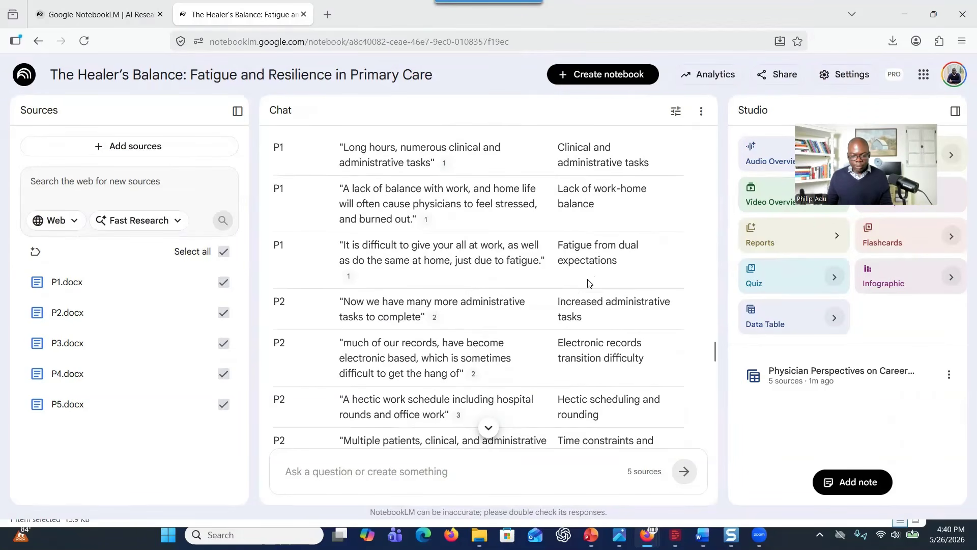
{"action": "scroll", "coordinate": [588, 283], "scroll_direction": "down", "scroll_amount": 4}
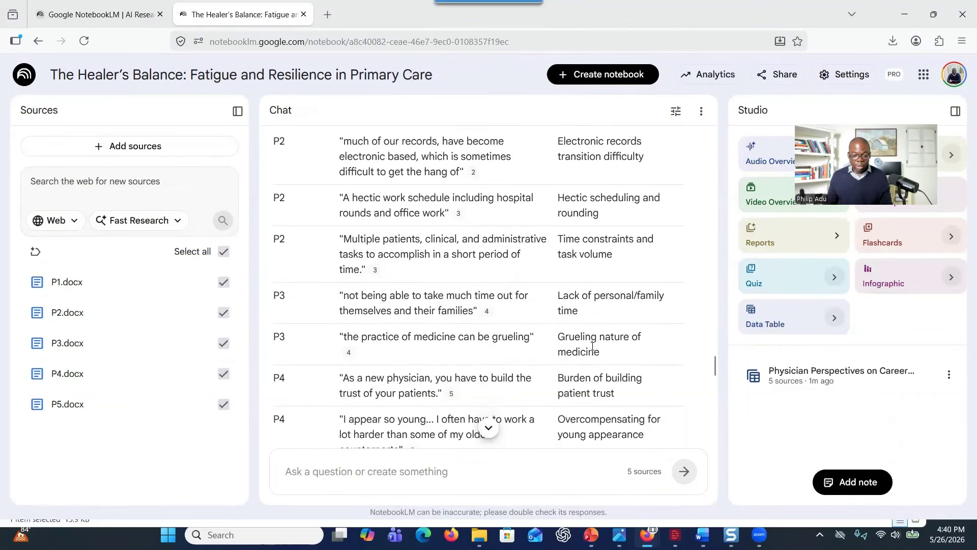
{"action": "scroll", "coordinate": [590, 348], "scroll_direction": "down", "scroll_amount": 2}
{"action": "scroll", "coordinate": [592, 349], "scroll_direction": "down", "scroll_amount": 6}
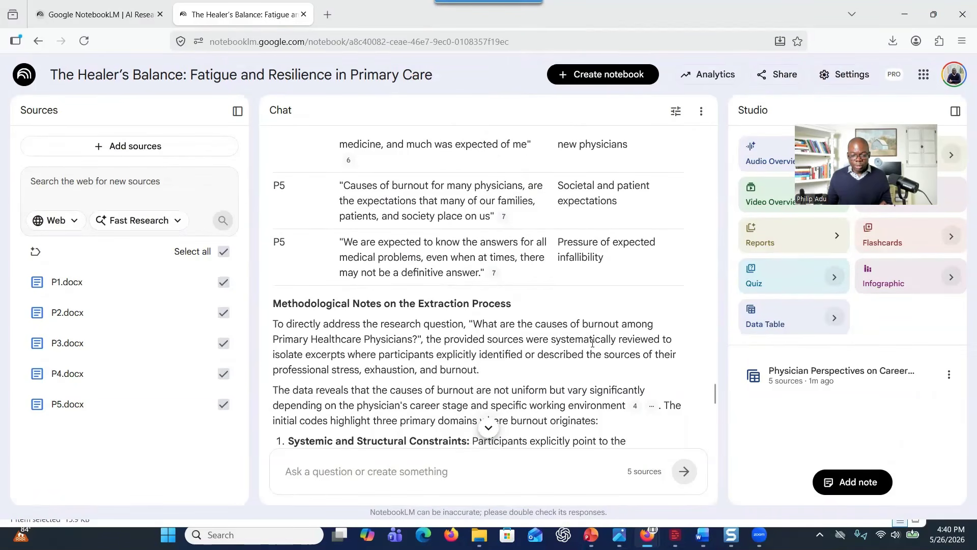
{"action": "scroll", "coordinate": [592, 343], "scroll_direction": "down", "scroll_amount": 4}
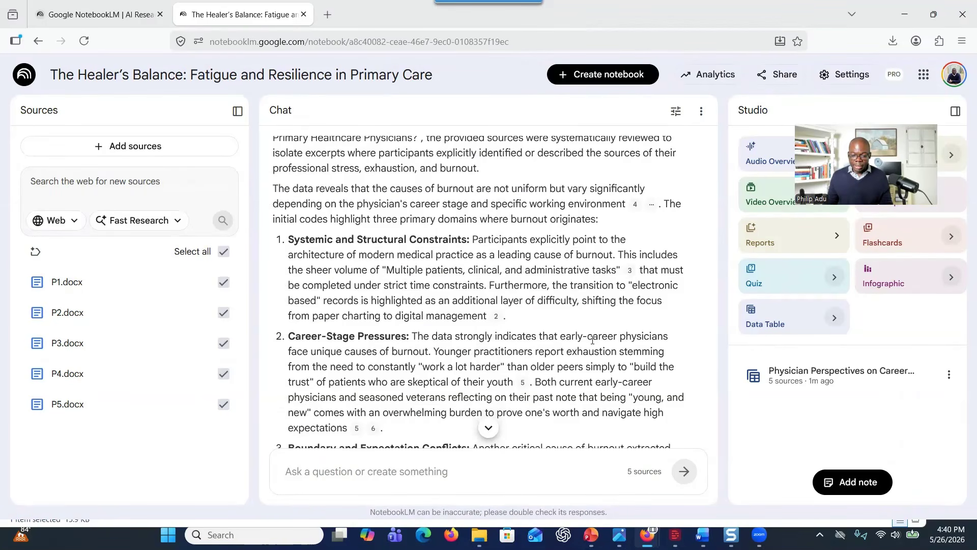
{"action": "scroll", "coordinate": [592, 338], "scroll_direction": "up", "scroll_amount": 5}
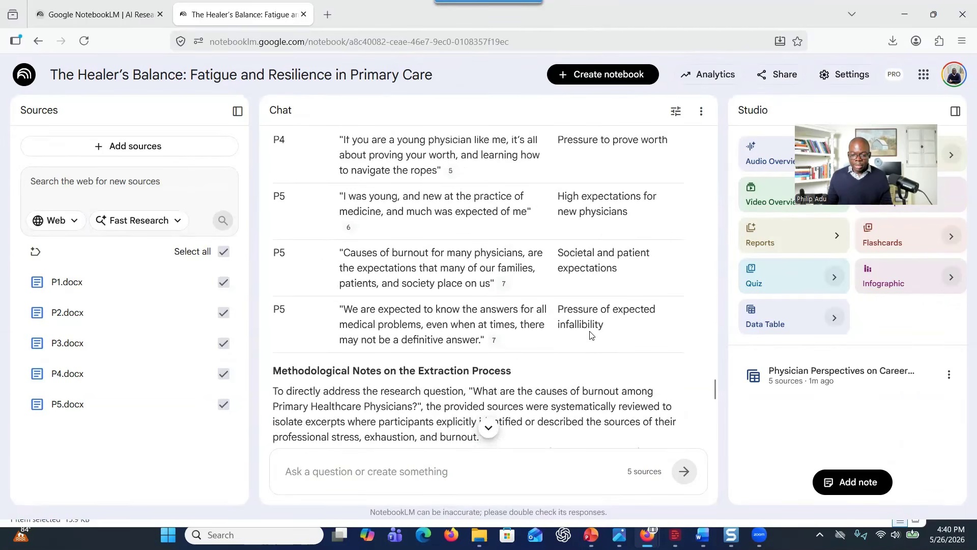
{"action": "scroll", "coordinate": [592, 335], "scroll_direction": "up", "scroll_amount": 1}
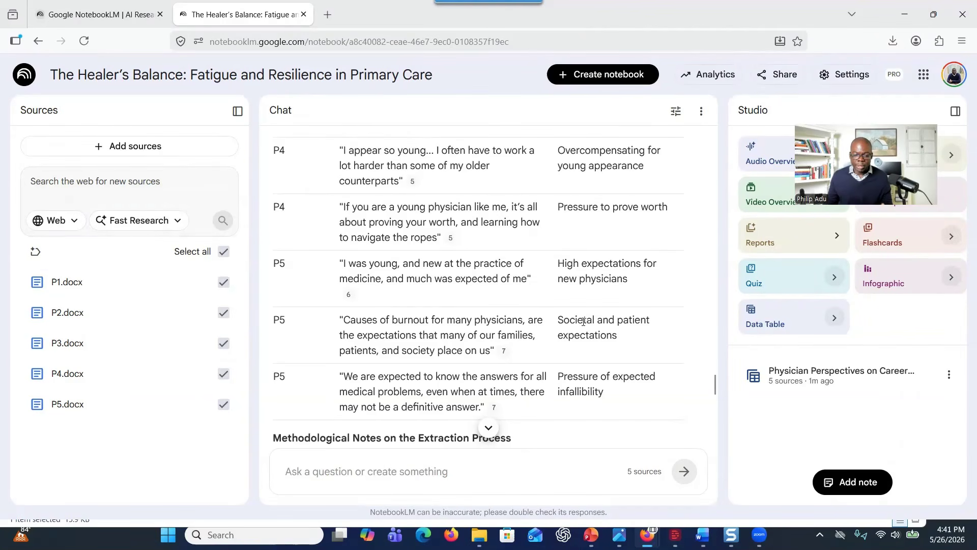
{"action": "scroll", "coordinate": [583, 321], "scroll_direction": "up", "scroll_amount": 5}
{"action": "scroll", "coordinate": [584, 321], "scroll_direction": "down", "scroll_amount": 10}
{"action": "scroll", "coordinate": [584, 318], "scroll_direction": "down", "scroll_amount": 5}
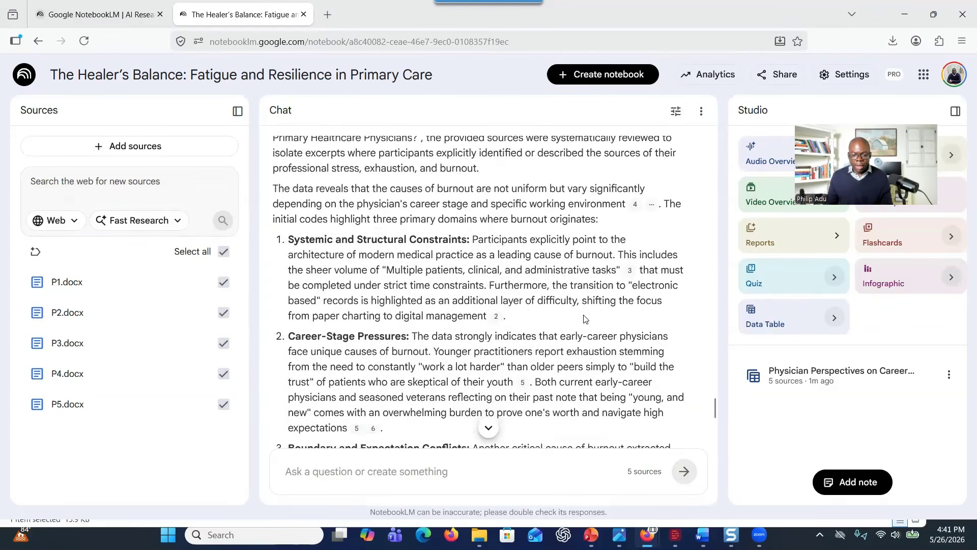
- Read the rest of the Methodological Notes and preview the P4.docx passage cited for the P4 excerpts on being a young physician
{"action": "scroll", "coordinate": [584, 311], "scroll_direction": "up", "scroll_amount": 4}
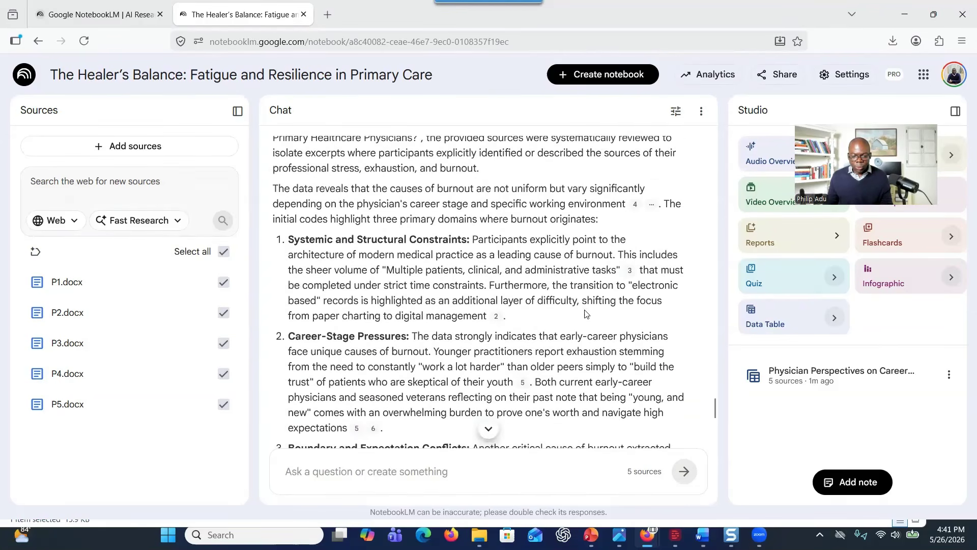
{"action": "scroll", "coordinate": [501, 266], "scroll_direction": "down", "scroll_amount": 8}
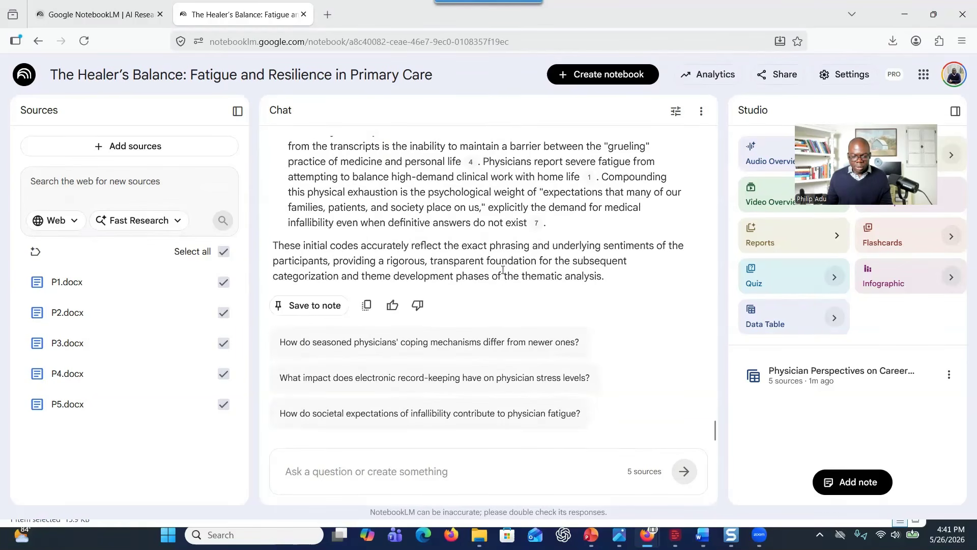
{"action": "scroll", "coordinate": [547, 237], "scroll_direction": "up", "scroll_amount": 10}
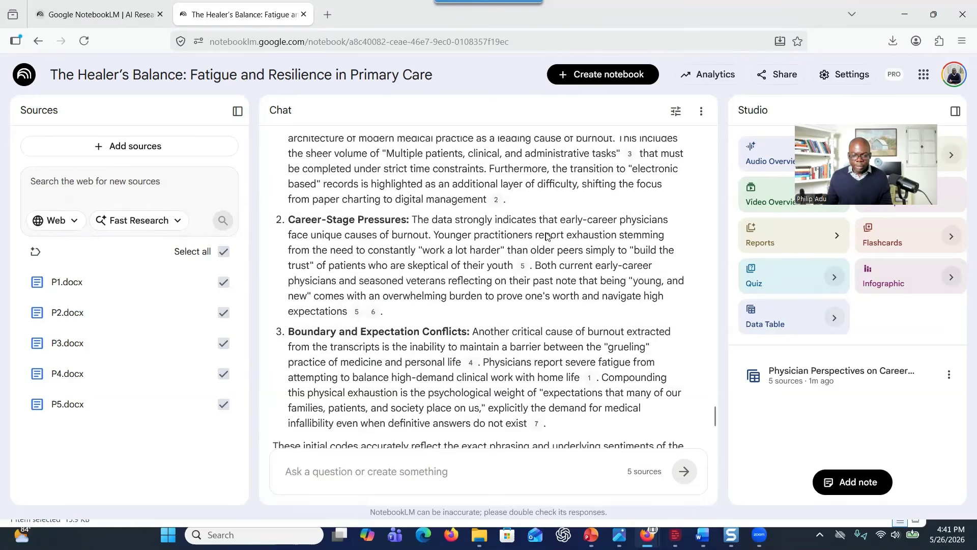
{"action": "mouse_move", "coordinate": [451, 257]}
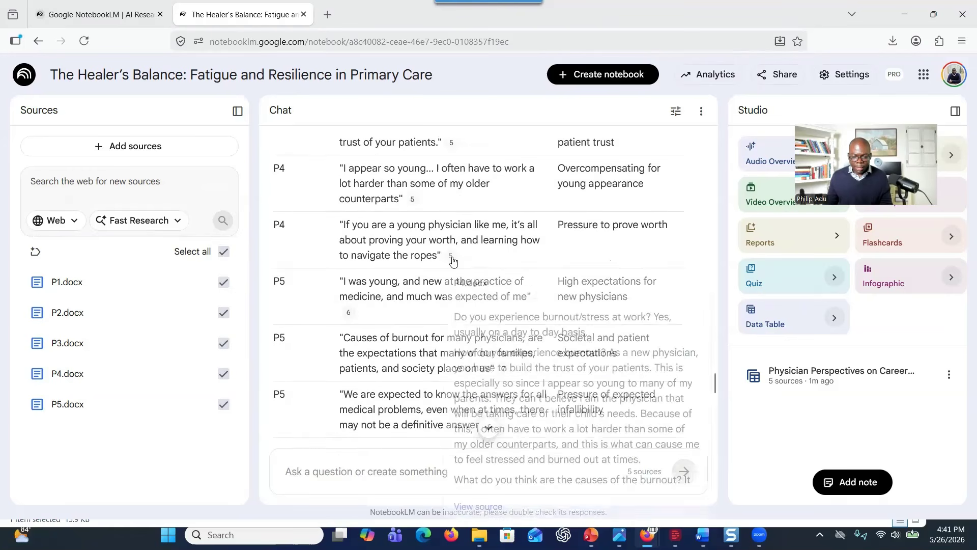
{"action": "mouse_move", "coordinate": [412, 202]}
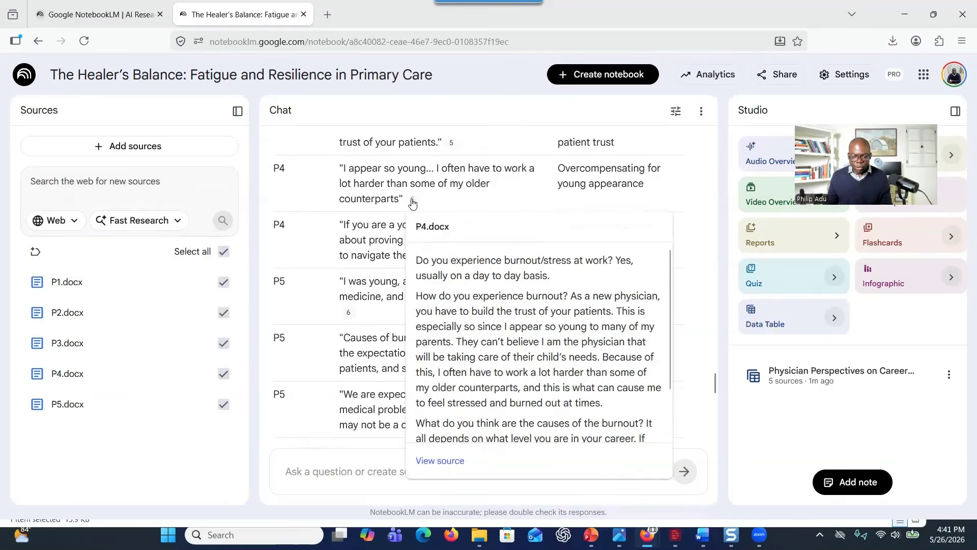
- Open the P1.docx passage cited for the "Lack of work-home balance" code and highlight the matching answer on burnout causes in the source
{"action": "scroll", "coordinate": [508, 323], "scroll_direction": "up", "scroll_amount": 10}
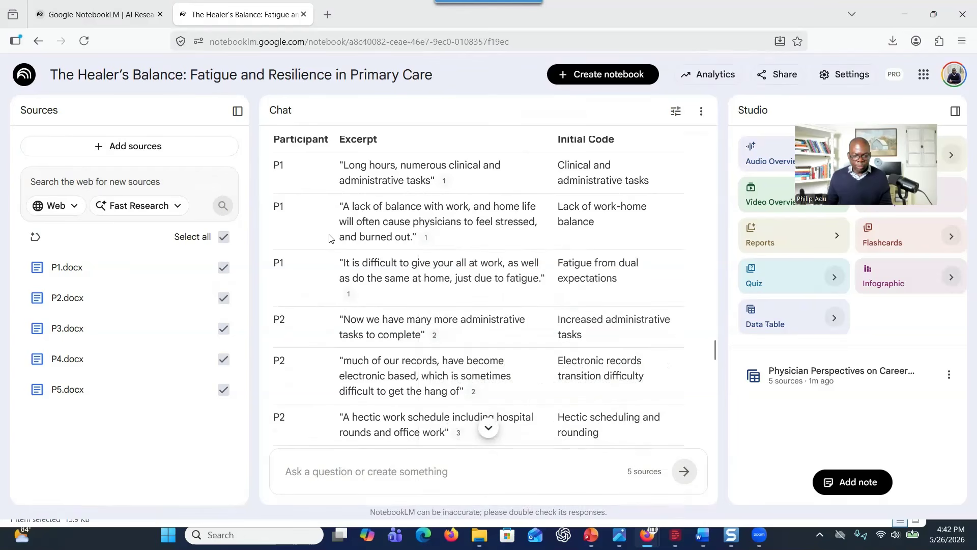
{"action": "mouse_move", "coordinate": [425, 240]}
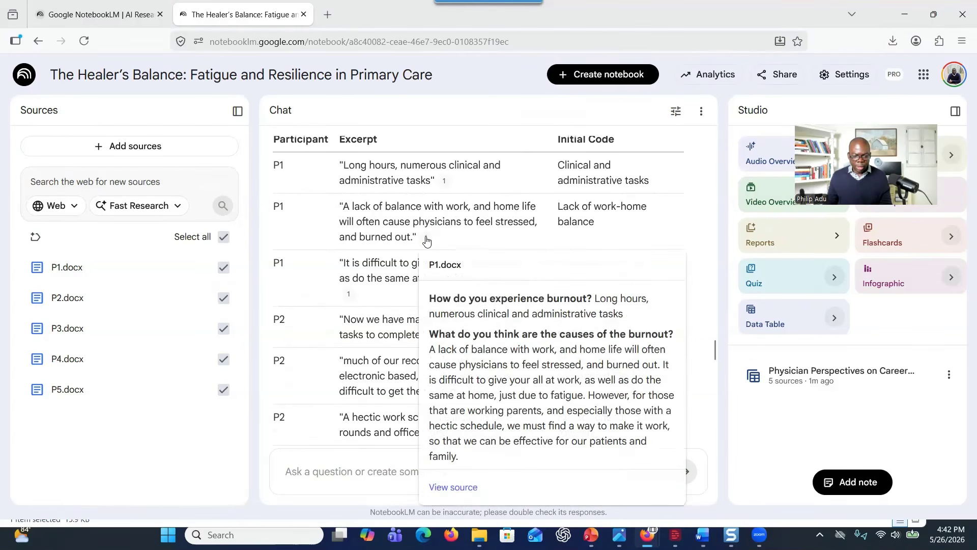
{"action": "left_click", "coordinate": [426, 240]}
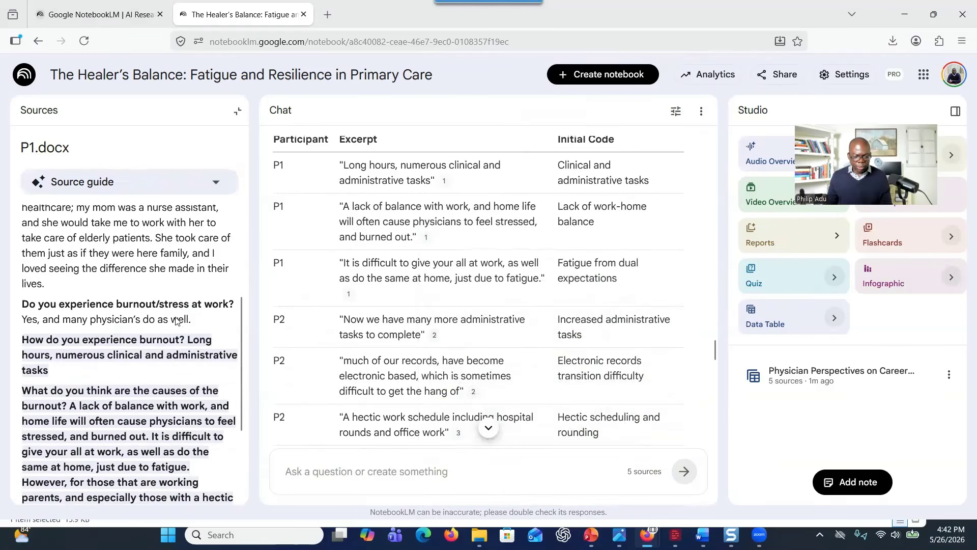
{"action": "left_click_drag", "start_coordinate": [70, 405], "coordinate": [168, 467]}
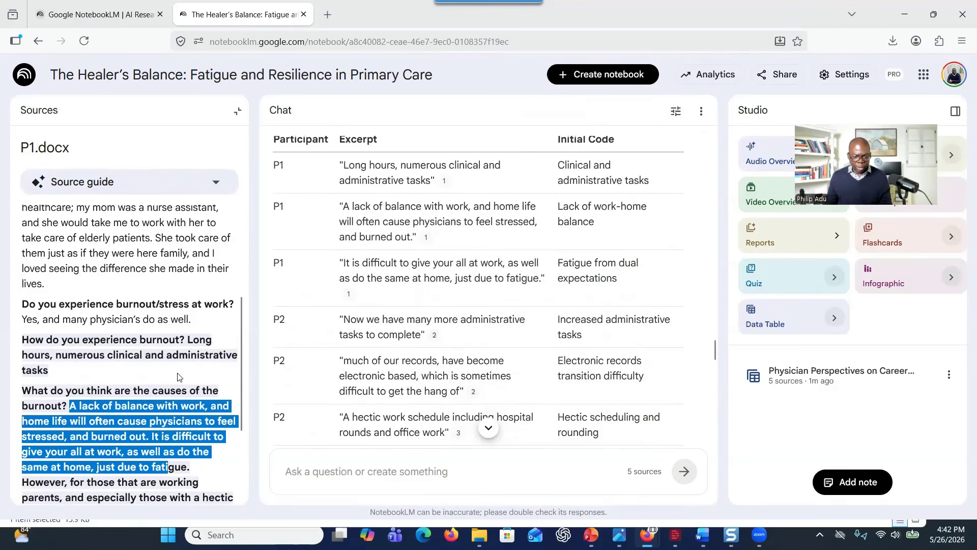
- Open the P2.docx passage cited for the "Time constraints and task volume" code and highlight the matching answer in the source
{"action": "scroll", "coordinate": [432, 290], "scroll_direction": "down", "scroll_amount": 4}
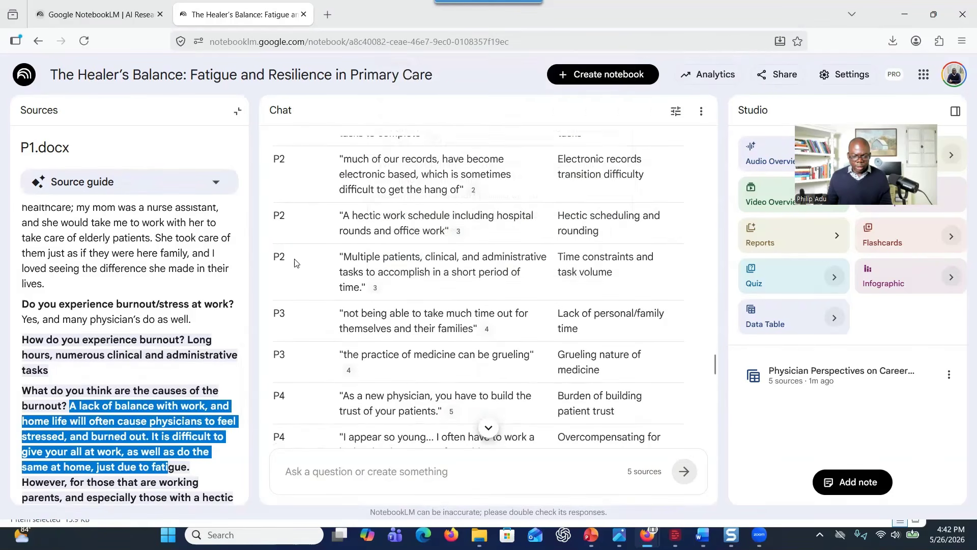
{"action": "left_click", "coordinate": [375, 287]}
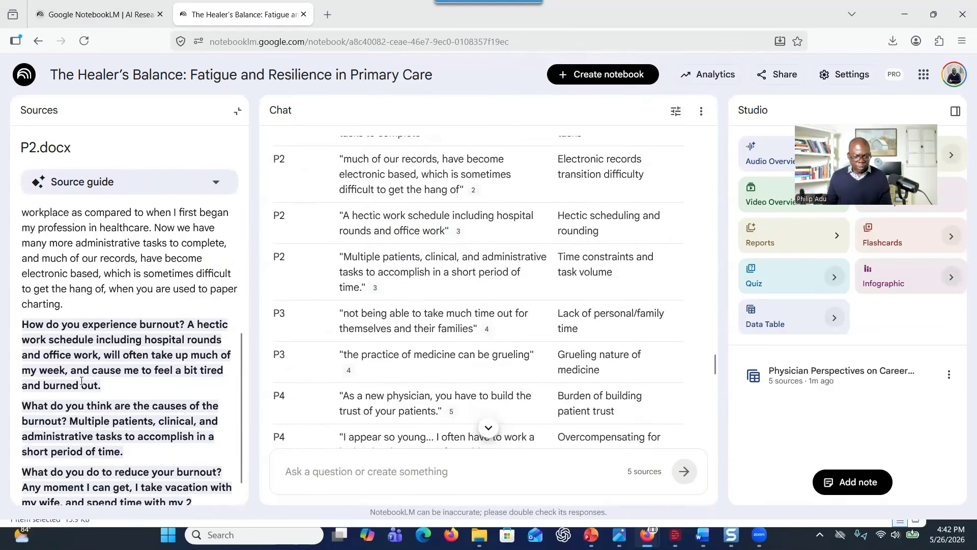
{"action": "left_click_drag", "start_coordinate": [73, 417], "coordinate": [125, 452]}
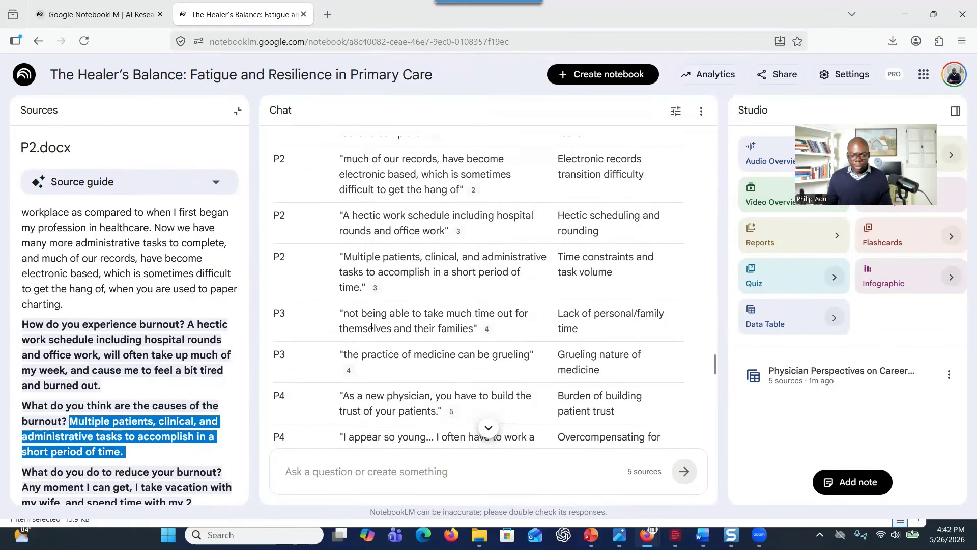
- Look over the excerpts and initial codes from P1 to P5 and the Methodological Notes once more
{"action": "mouse_move", "coordinate": [487, 338]}
{"action": "scroll", "coordinate": [381, 359], "scroll_direction": "down", "scroll_amount": 2}
{"action": "scroll", "coordinate": [382, 356], "scroll_direction": "down", "scroll_amount": 12}
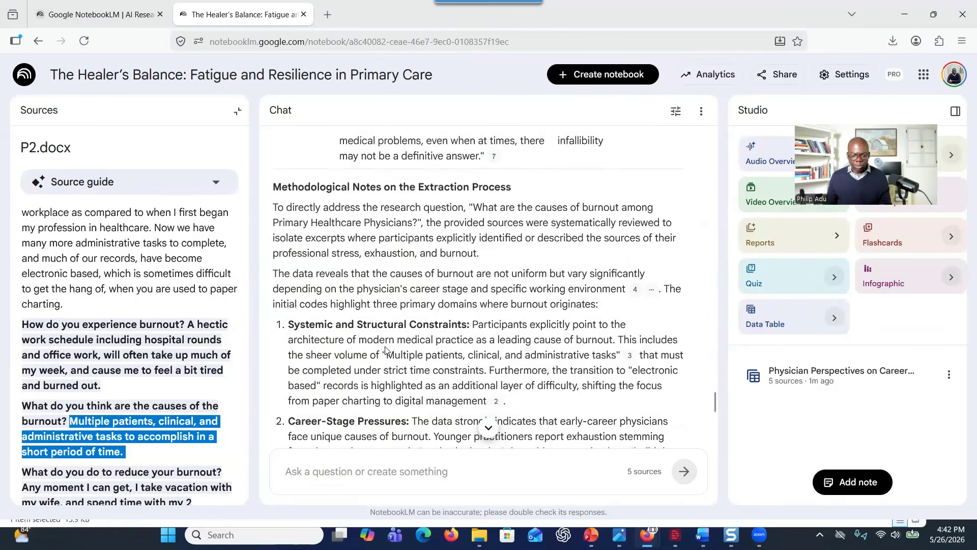
{"action": "scroll", "coordinate": [390, 340], "scroll_direction": "down", "scroll_amount": 5}
{"action": "scroll", "coordinate": [458, 315], "scroll_direction": "up", "scroll_amount": 15}
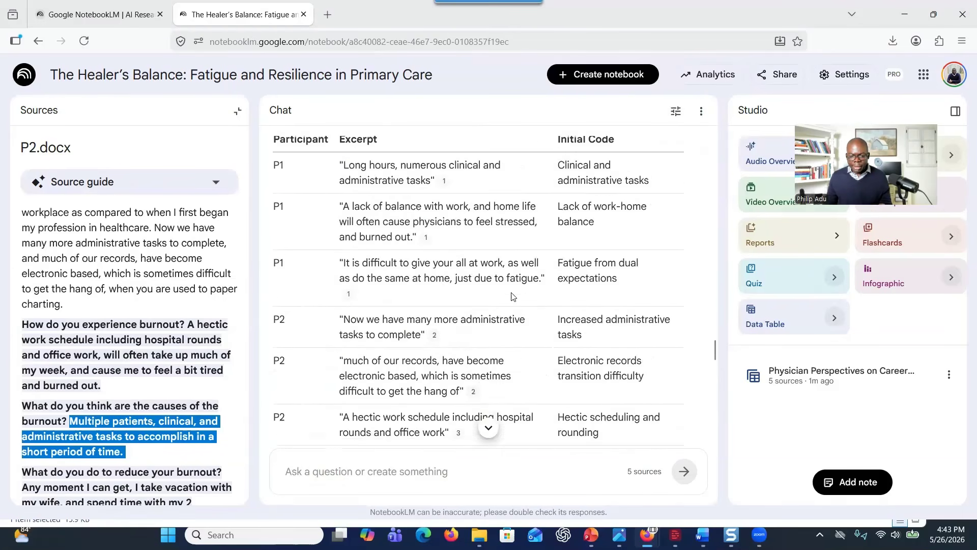
{"action": "scroll", "coordinate": [512, 296], "scroll_direction": "down", "scroll_amount": 2}
{"action": "scroll", "coordinate": [512, 296], "scroll_direction": "down", "scroll_amount": 9}
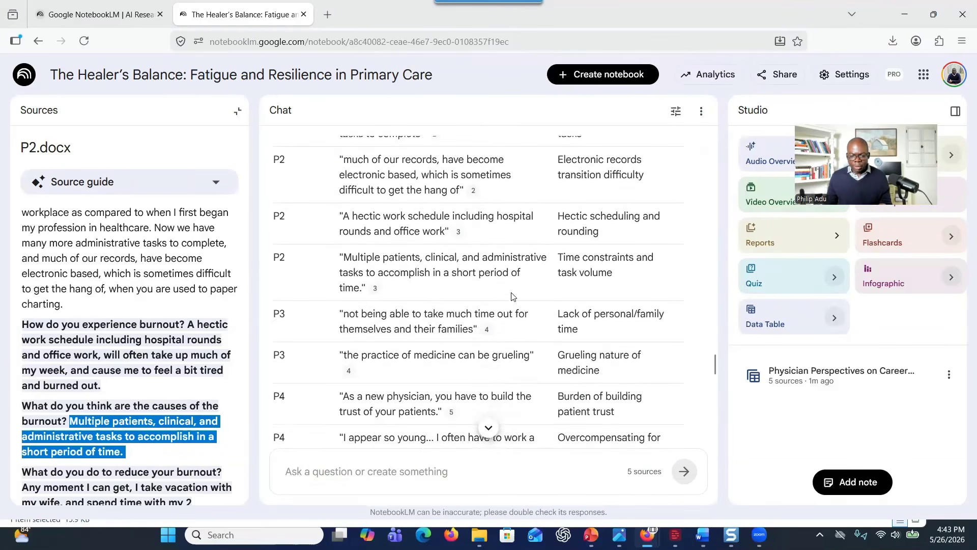
{"action": "scroll", "coordinate": [514, 288], "scroll_direction": "down", "scroll_amount": 1}
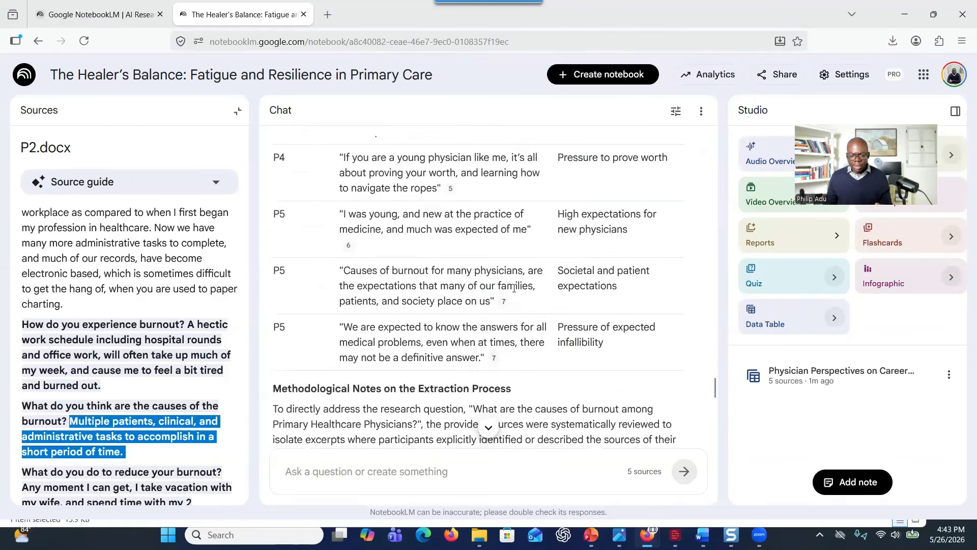
- Ask to review the characteristics of each initial code and develop themes addressing "What are the causes of burnout among Primary Healthcare Physicians?"
{"action": "left_click", "coordinate": [359, 465]}
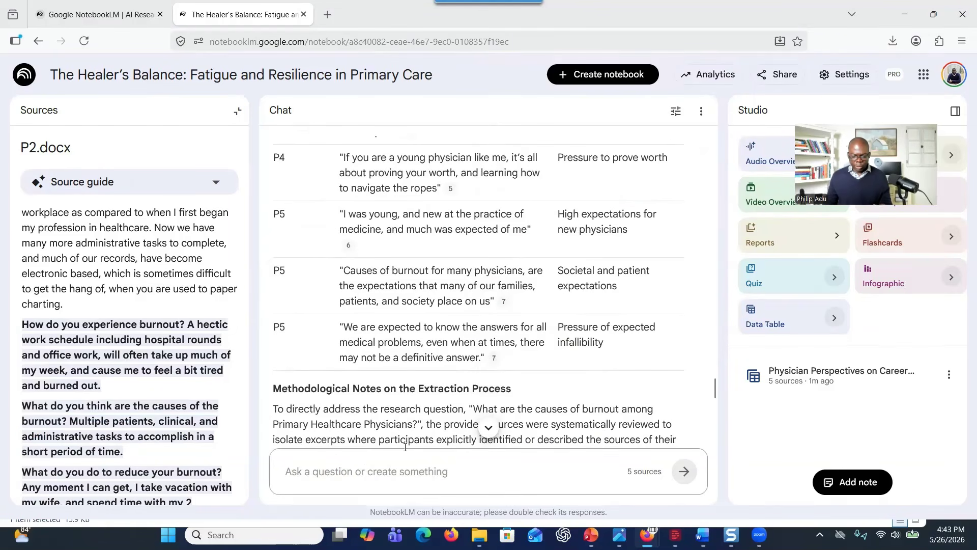
{"action": "type", "text": "Can you review the characteristics of each initial codes and develop themes addressing the following research question: What are the causes of burnout among Primary Healthcare Physicians?"}
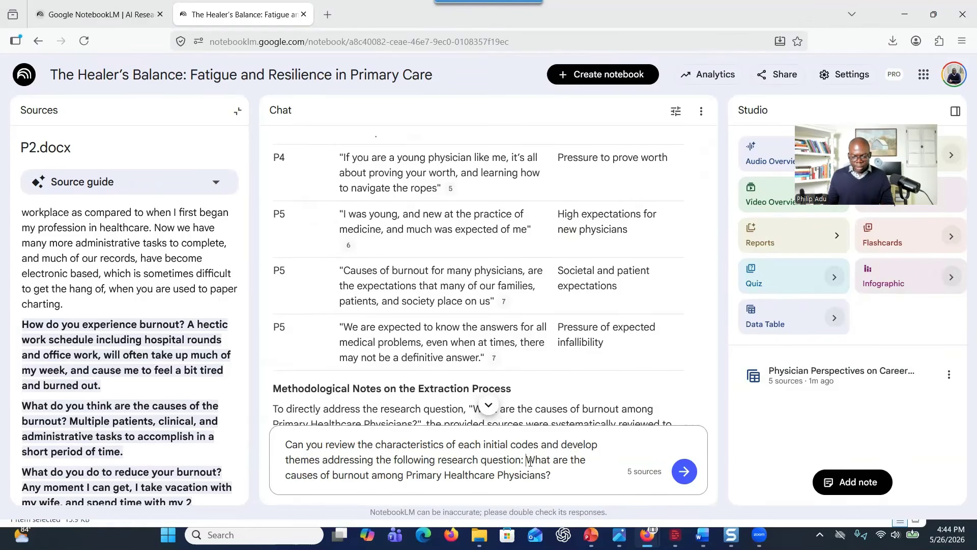
{"action": "left_click_drag", "start_coordinate": [529, 462], "coordinate": [565, 473]}
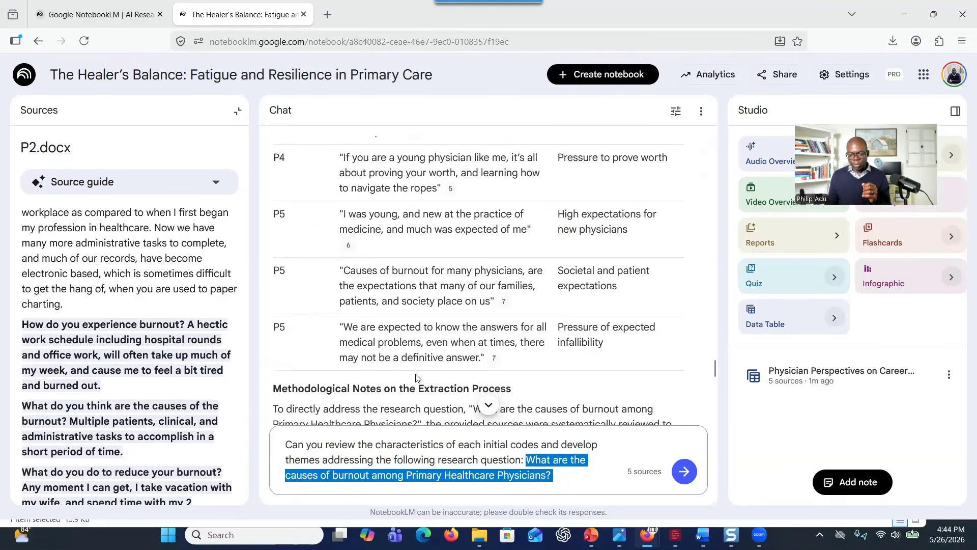
{"action": "left_click", "coordinate": [683, 479]}
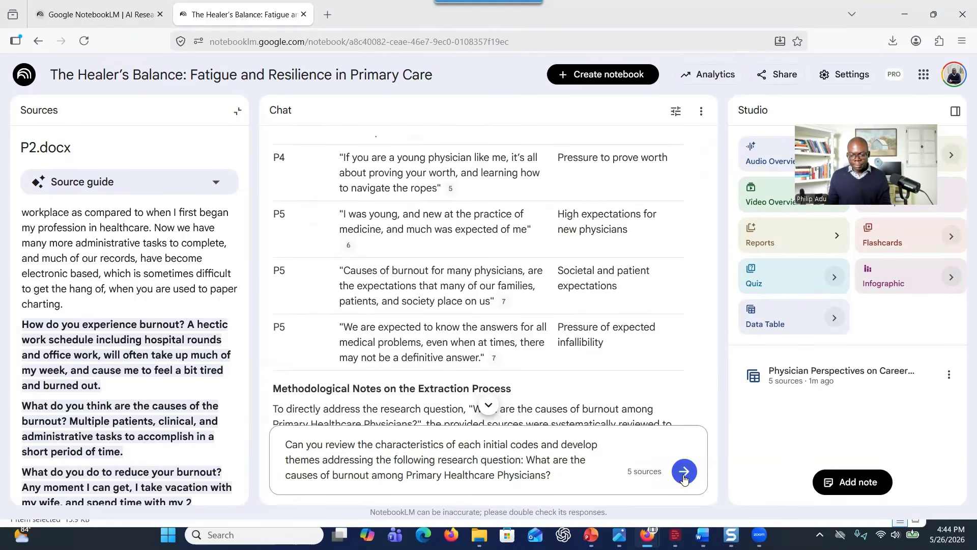
- View the Physician Perspectives data table at full size, examine its participant rows and source list, and close it
{"action": "left_click", "coordinate": [805, 385]}
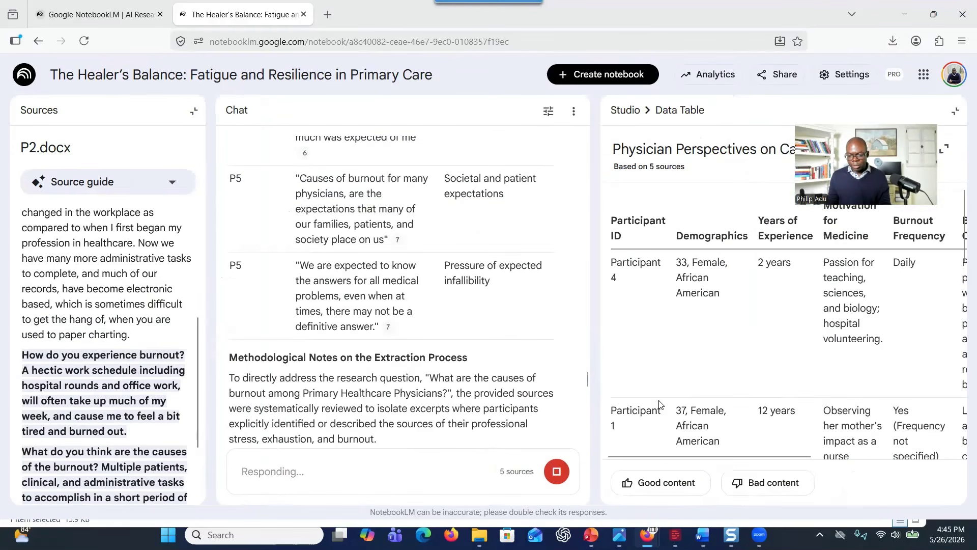
{"action": "left_click", "coordinate": [944, 149]}
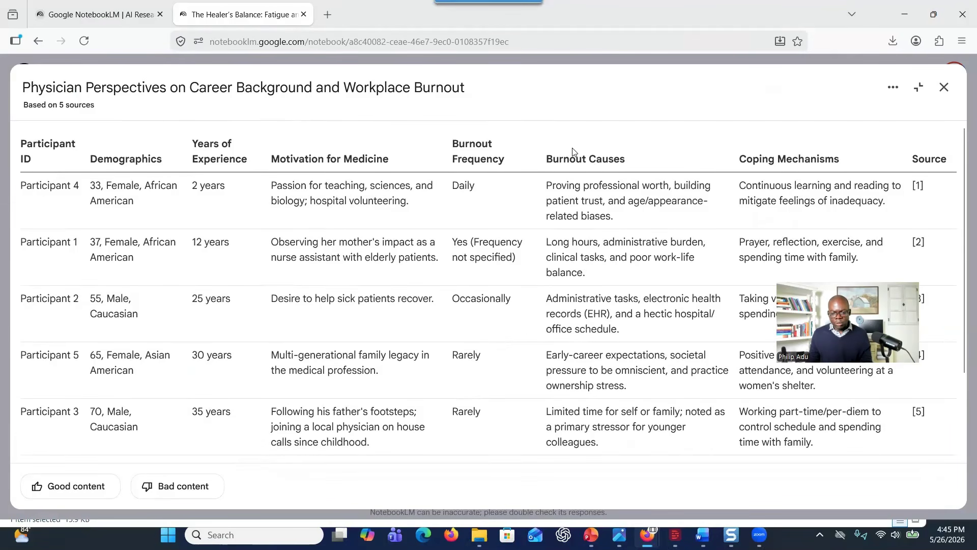
{"action": "scroll", "coordinate": [483, 279], "scroll_direction": "down", "scroll_amount": 2}
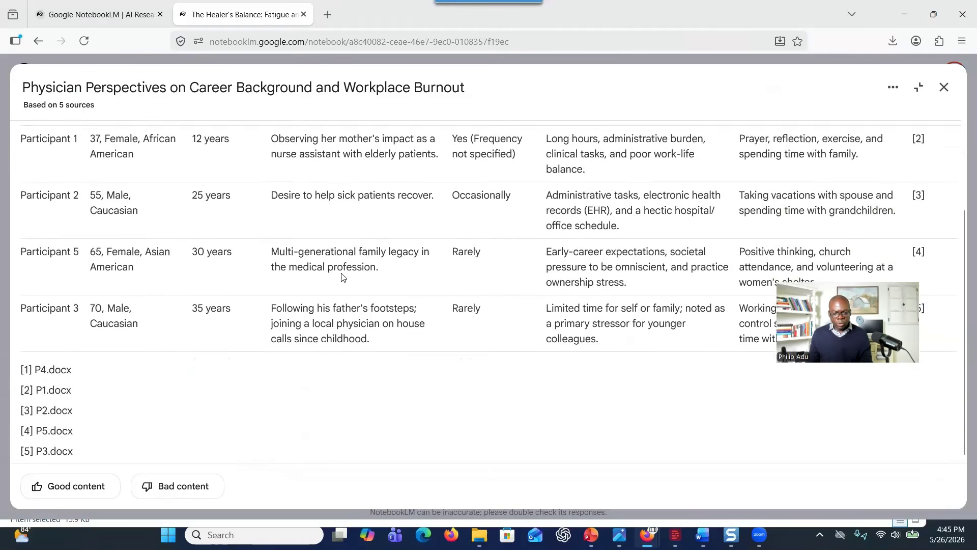
{"action": "scroll", "coordinate": [344, 274], "scroll_direction": "up", "scroll_amount": 2}
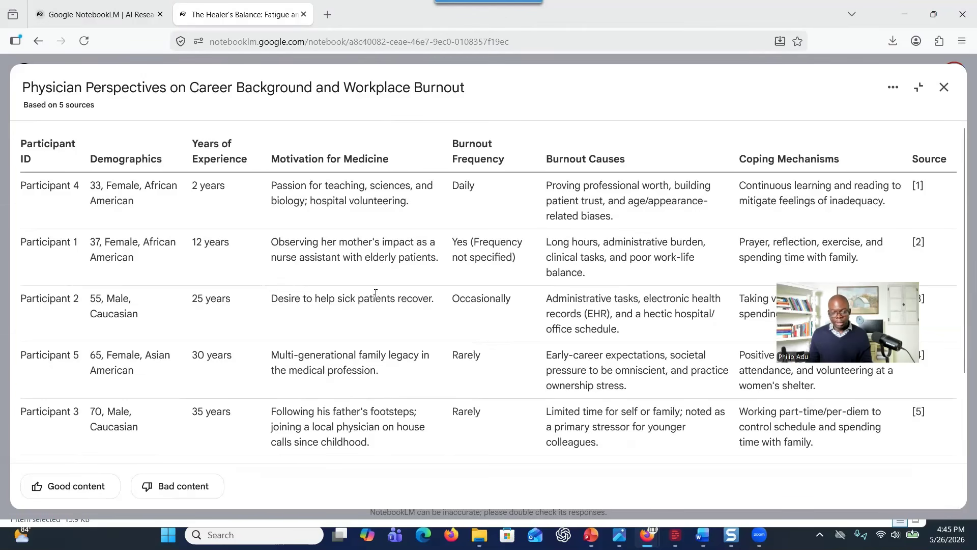
{"action": "left_click", "coordinate": [945, 88]}
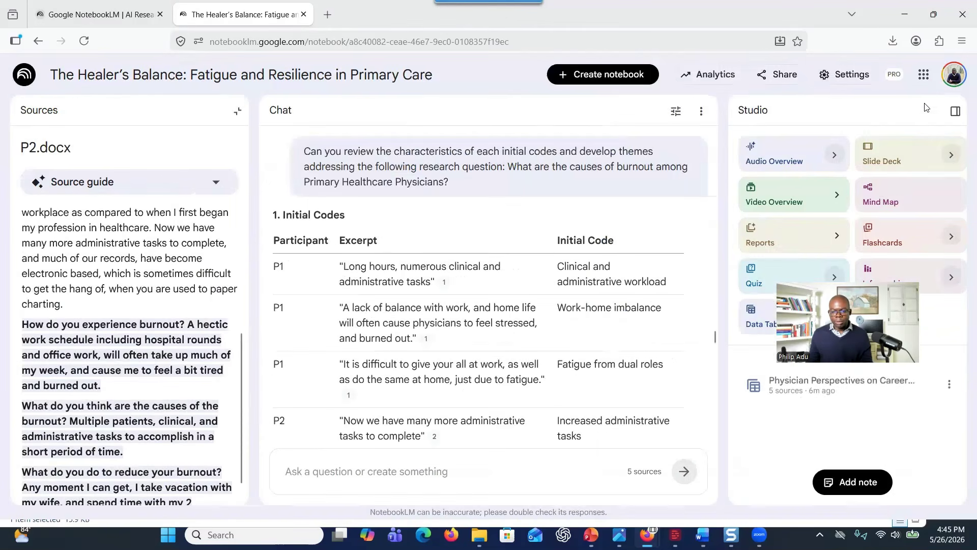
- Reopen the Physician Perspectives data table at full size, look at its additional options, and close it
{"action": "left_click", "coordinate": [844, 386]}
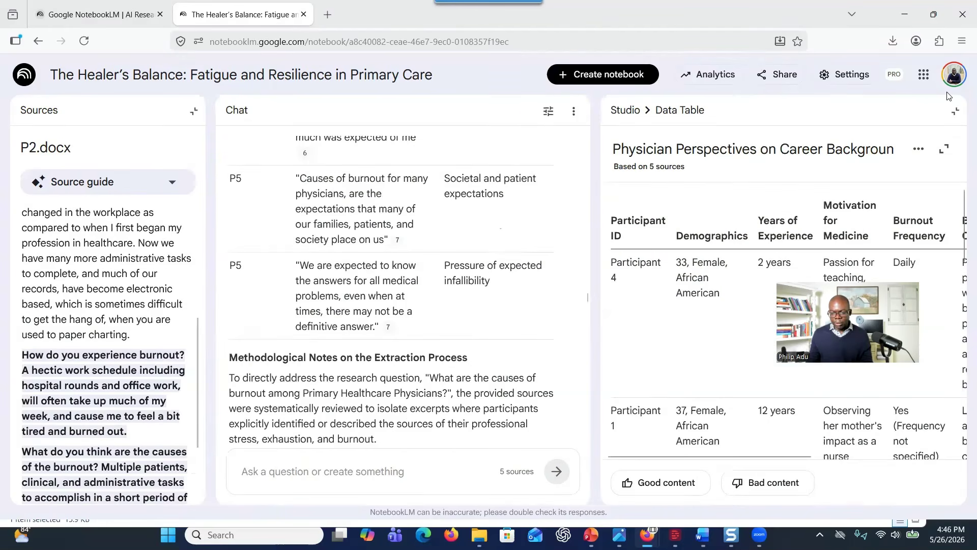
{"action": "left_click", "coordinate": [943, 122]}
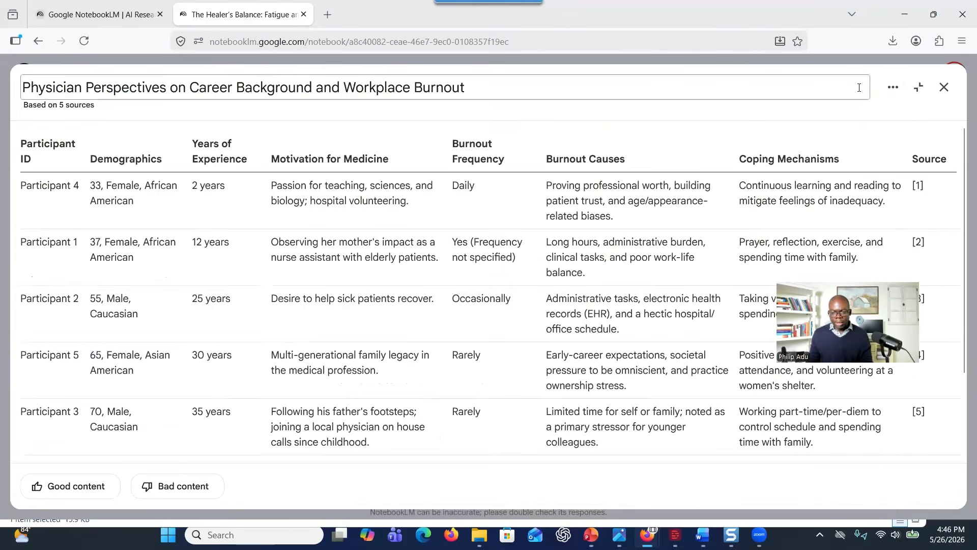
{"action": "left_click", "coordinate": [891, 89]}
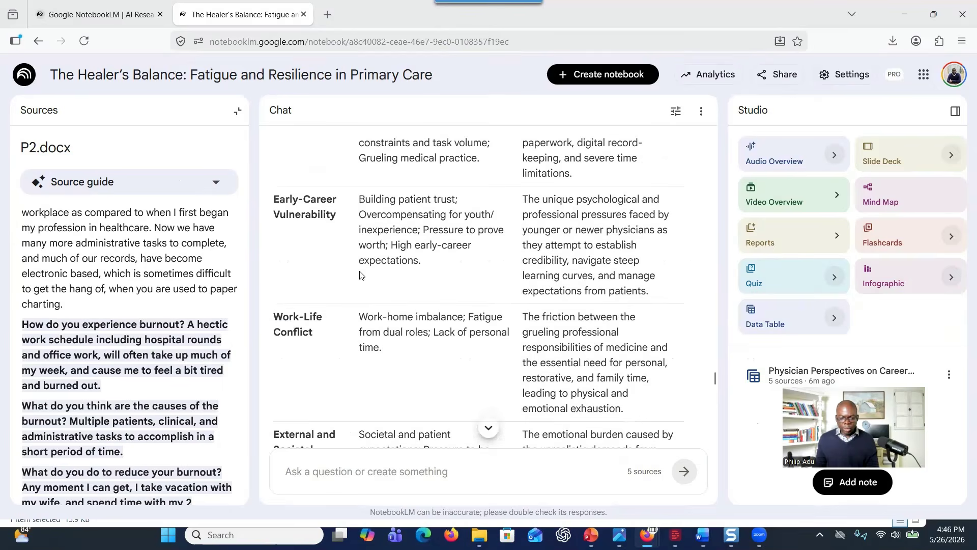
{"action": "left_click", "coordinate": [943, 88]}
- Skim the theme development response from the Initial Codes table to the Categories / Subthemes table
{"action": "scroll", "coordinate": [360, 258], "scroll_direction": "up", "scroll_amount": 10}
{"action": "scroll", "coordinate": [362, 250], "scroll_direction": "down", "scroll_amount": 5}
{"action": "scroll", "coordinate": [363, 249], "scroll_direction": "down", "scroll_amount": 2}
{"action": "scroll", "coordinate": [360, 255], "scroll_direction": "up", "scroll_amount": 15}
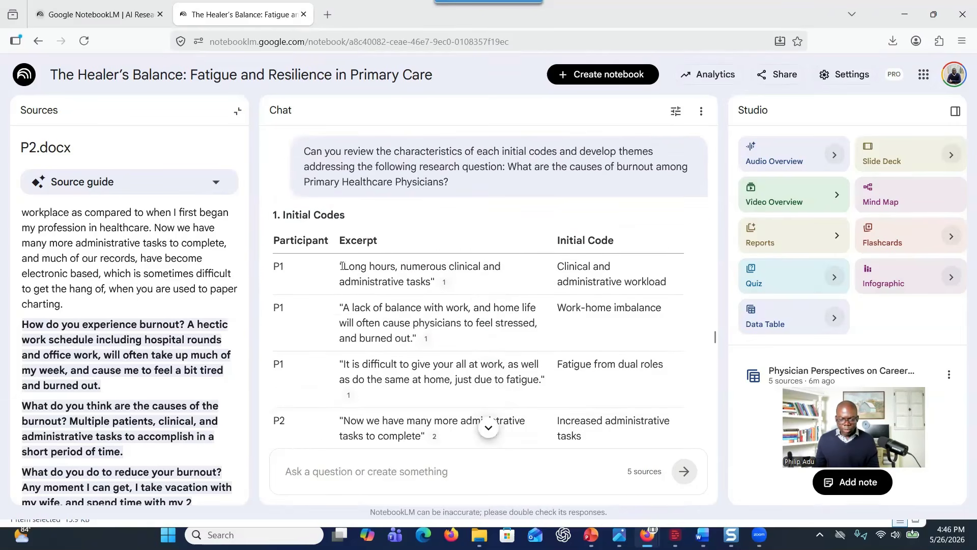
{"action": "scroll", "coordinate": [351, 271], "scroll_direction": "down", "scroll_amount": 5}
{"action": "scroll", "coordinate": [351, 269], "scroll_direction": "down", "scroll_amount": 10}
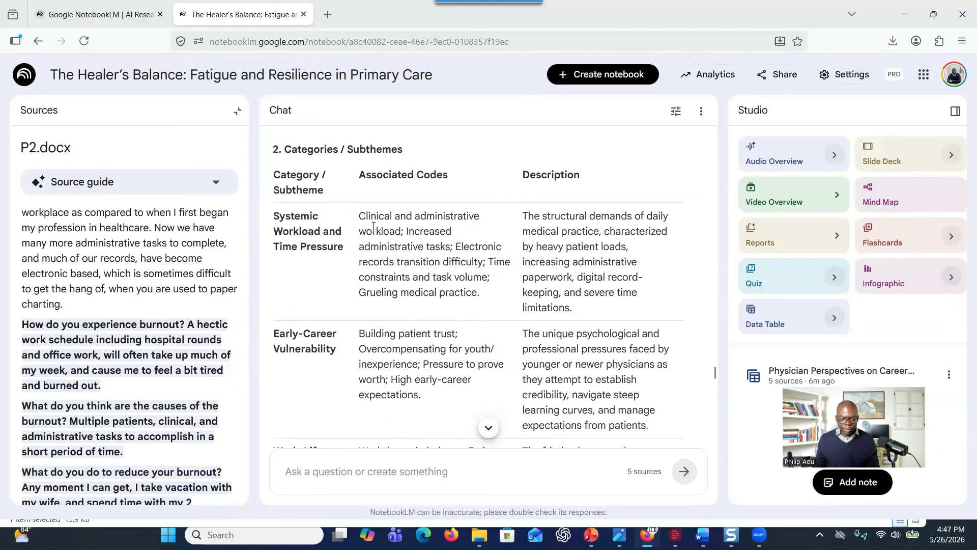
- Highlight the codes associated with Systemic Workload and Time Pressure, and examine the remaining subthemes and the start of the Themes section
{"action": "left_click_drag", "start_coordinate": [361, 213], "coordinate": [486, 296]}
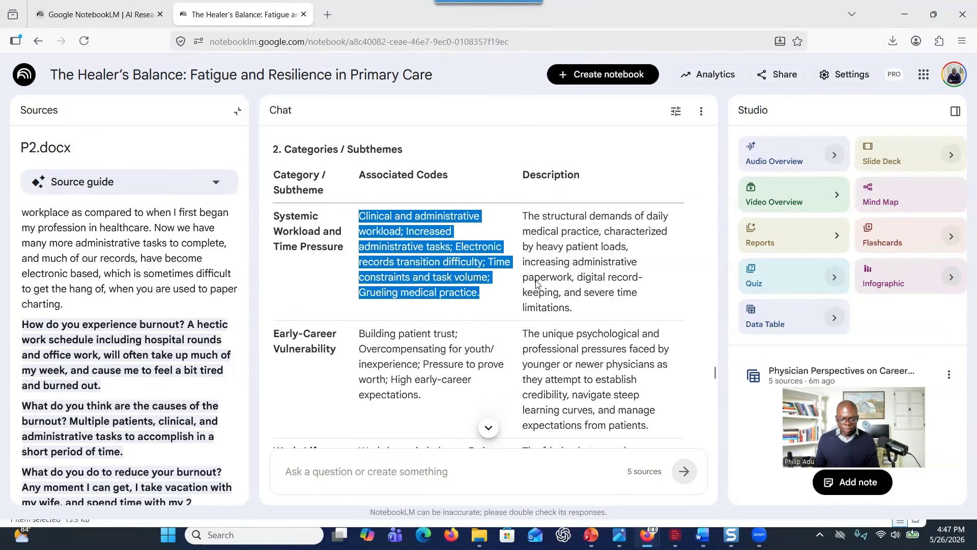
{"action": "scroll", "coordinate": [417, 295], "scroll_direction": "down", "scroll_amount": 7}
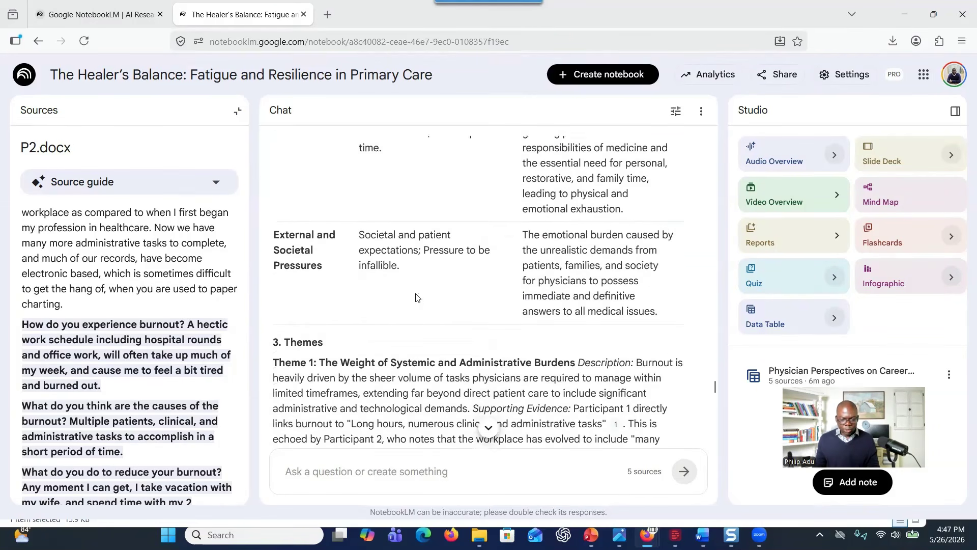
{"action": "scroll", "coordinate": [417, 295], "scroll_direction": "up", "scroll_amount": 6}
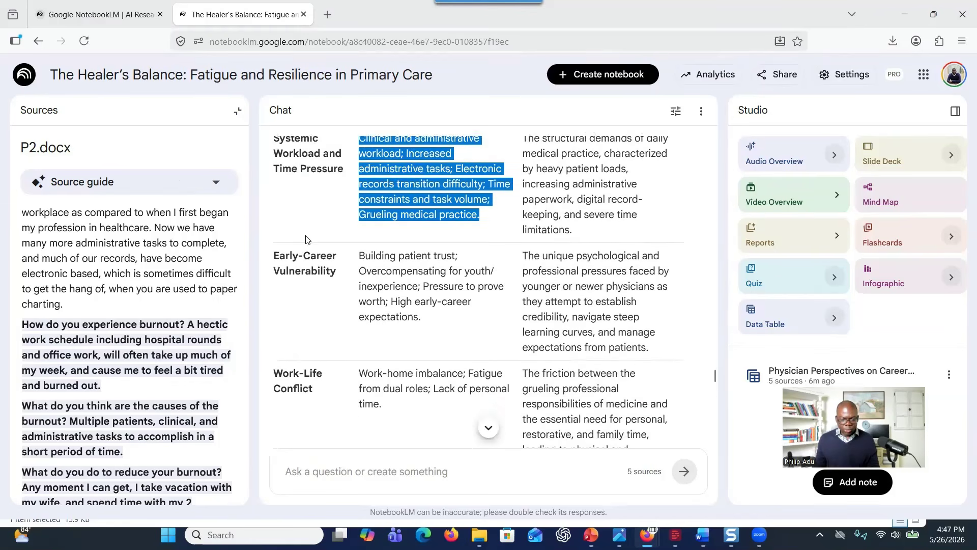
{"action": "scroll", "coordinate": [338, 219], "scroll_direction": "down", "scroll_amount": 4}
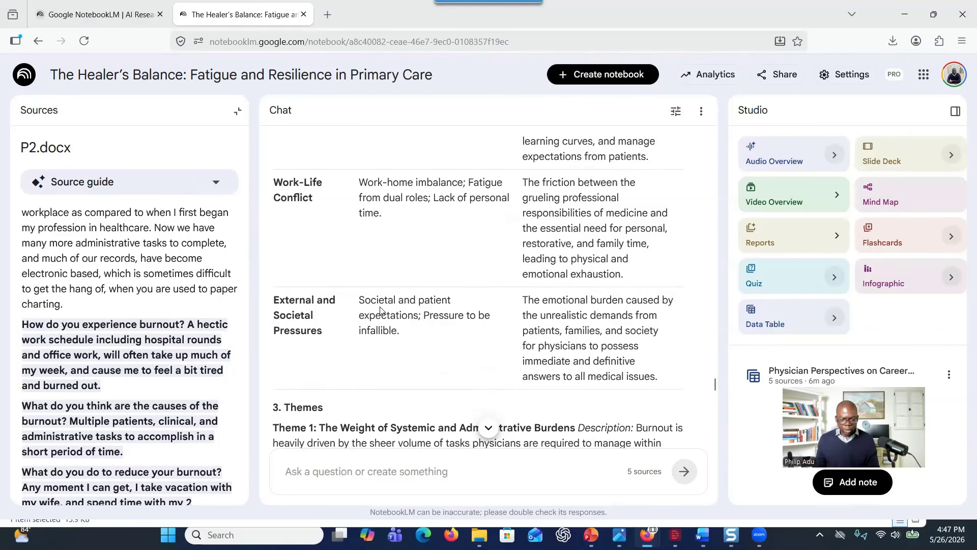
{"action": "scroll", "coordinate": [349, 319], "scroll_direction": "down", "scroll_amount": 4}
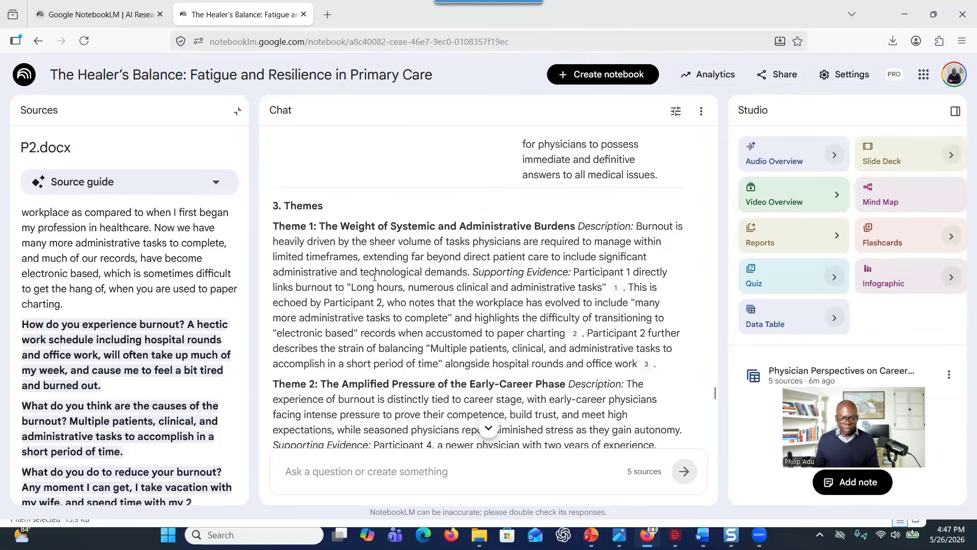
- Highlight the title of Theme 1, The Weight of Systemic and Administrative Burdens, and examine its description and supporting evidence
{"action": "scroll", "coordinate": [375, 275], "scroll_direction": "down", "scroll_amount": 1}
{"action": "scroll", "coordinate": [376, 274], "scroll_direction": "down", "scroll_amount": 1}
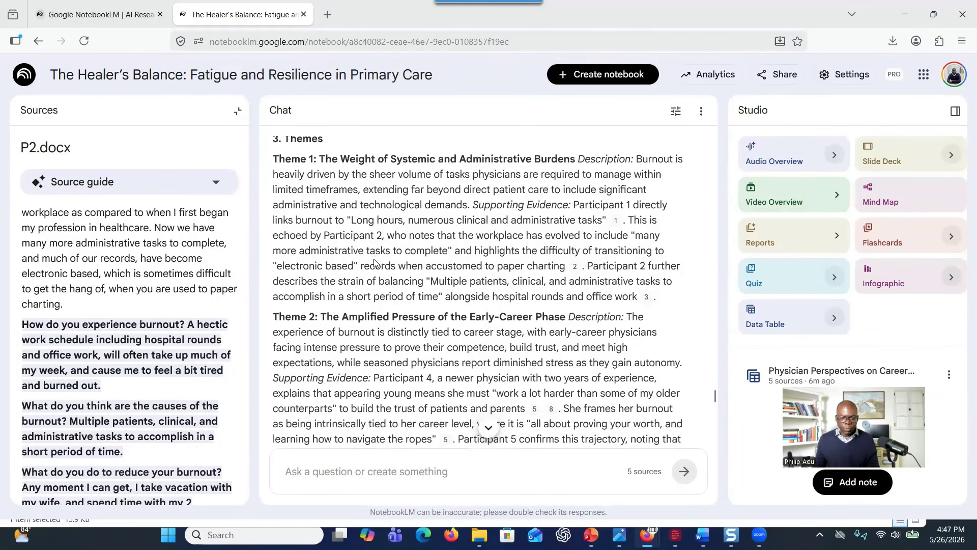
{"action": "scroll", "coordinate": [313, 194], "scroll_direction": "up", "scroll_amount": 1}
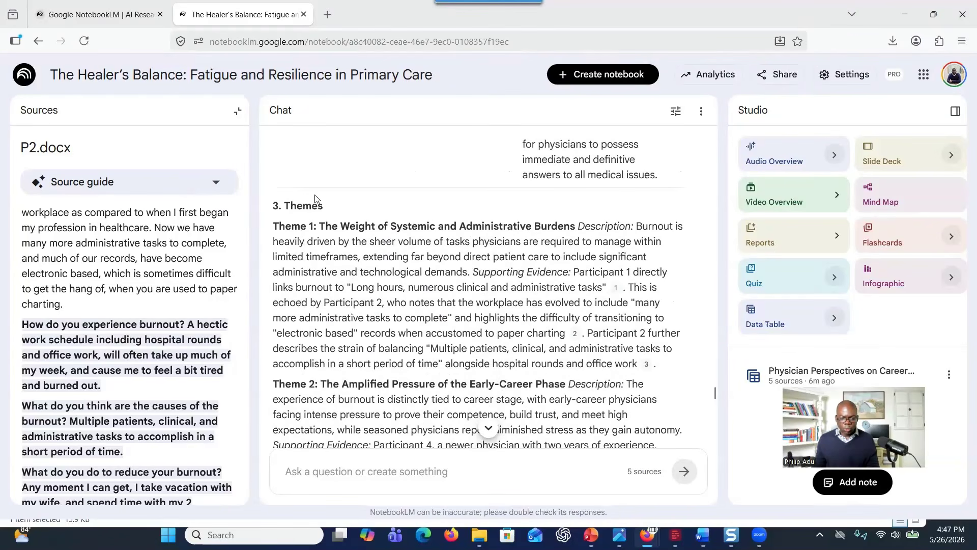
{"action": "left_click_drag", "start_coordinate": [323, 226], "coordinate": [584, 229]}
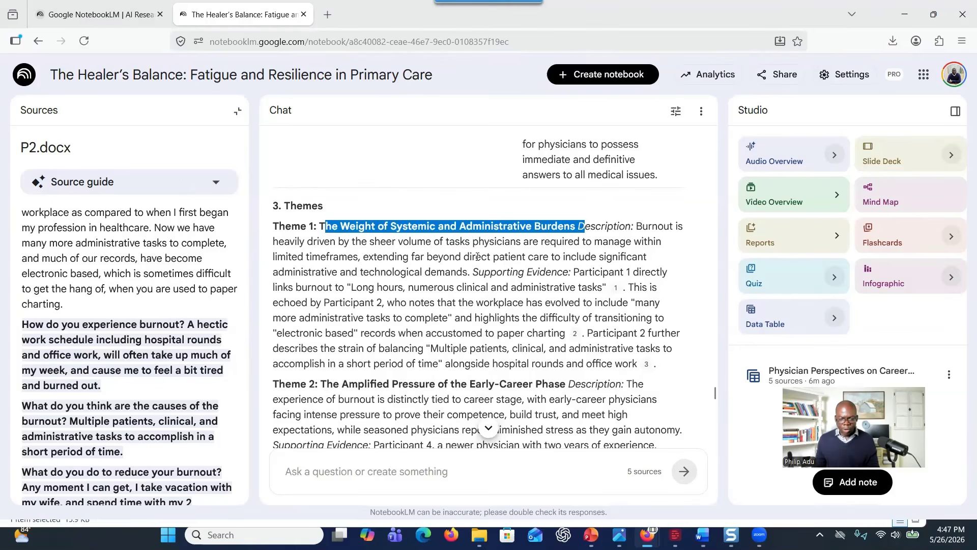
{"action": "scroll", "coordinate": [365, 281], "scroll_direction": "down", "scroll_amount": 1}
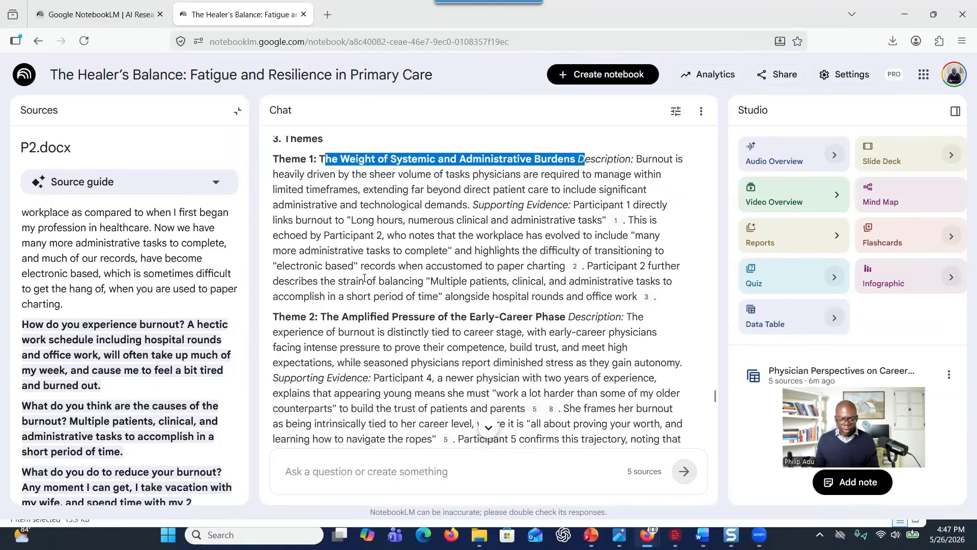
- Examine Themes 2 to 4 and preview the P1.docx citation supporting Theme 3, Fatigue from Work-Life Imbalance
{"action": "scroll", "coordinate": [364, 279], "scroll_direction": "down", "scroll_amount": 6}
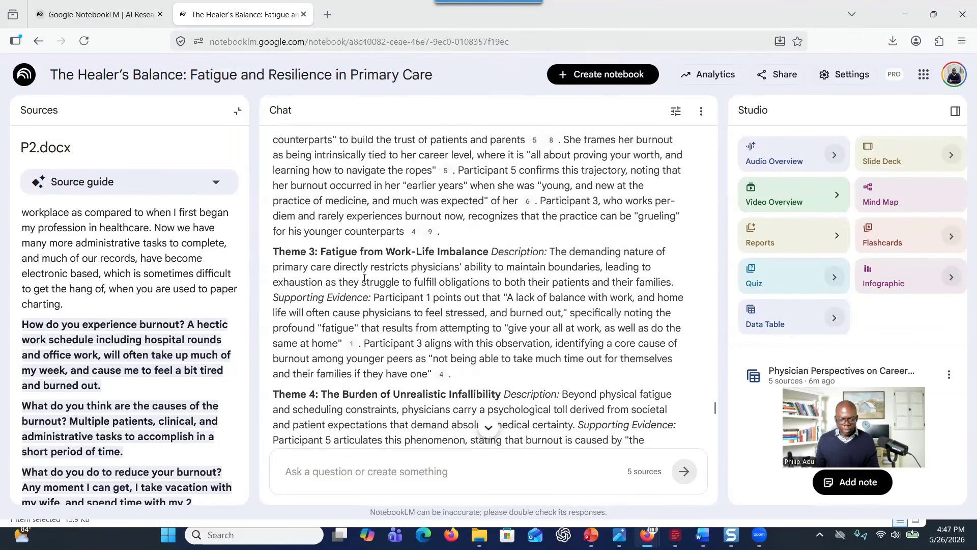
{"action": "scroll", "coordinate": [365, 266], "scroll_direction": "down", "scroll_amount": 2}
{"action": "scroll", "coordinate": [365, 263], "scroll_direction": "up", "scroll_amount": 2}
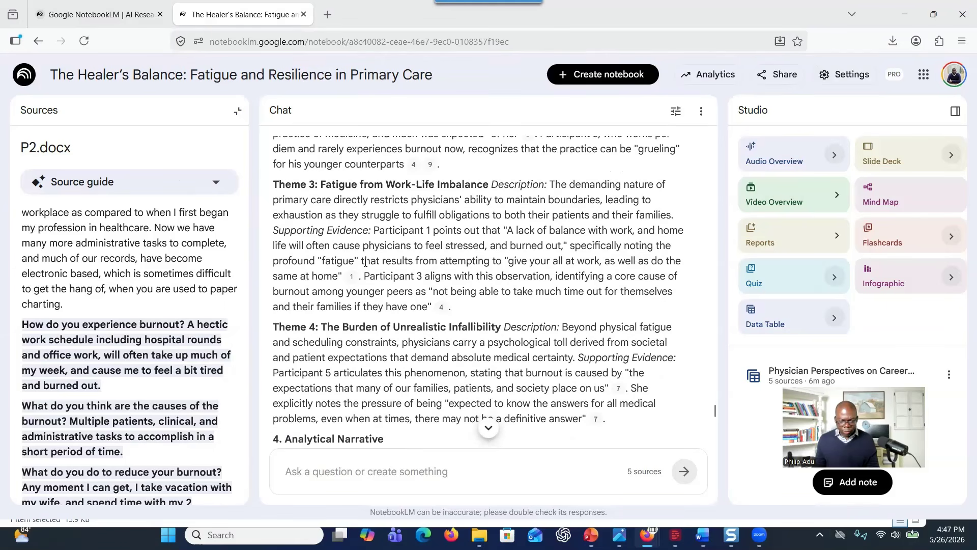
{"action": "scroll", "coordinate": [362, 327], "scroll_direction": "down", "scroll_amount": 1}
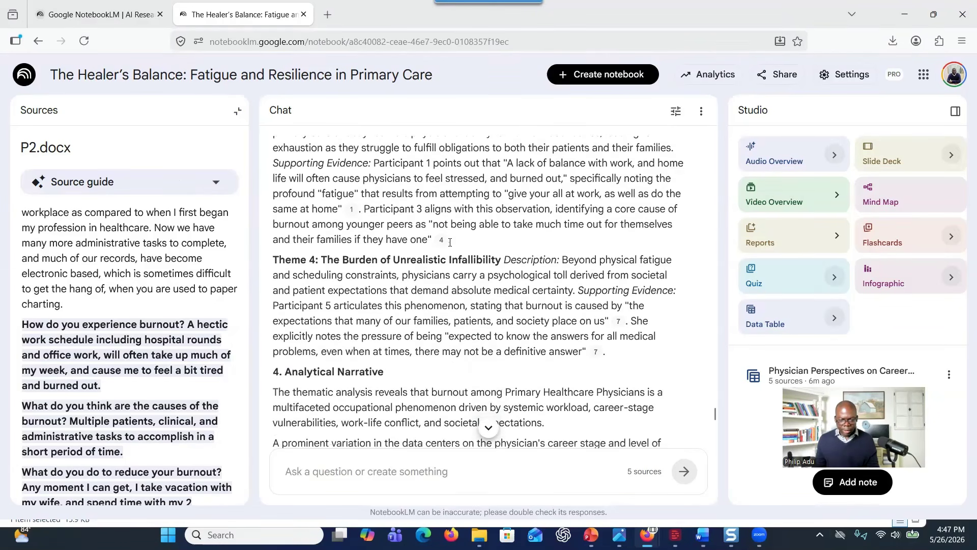
{"action": "scroll", "coordinate": [417, 266], "scroll_direction": "up", "scroll_amount": 2}
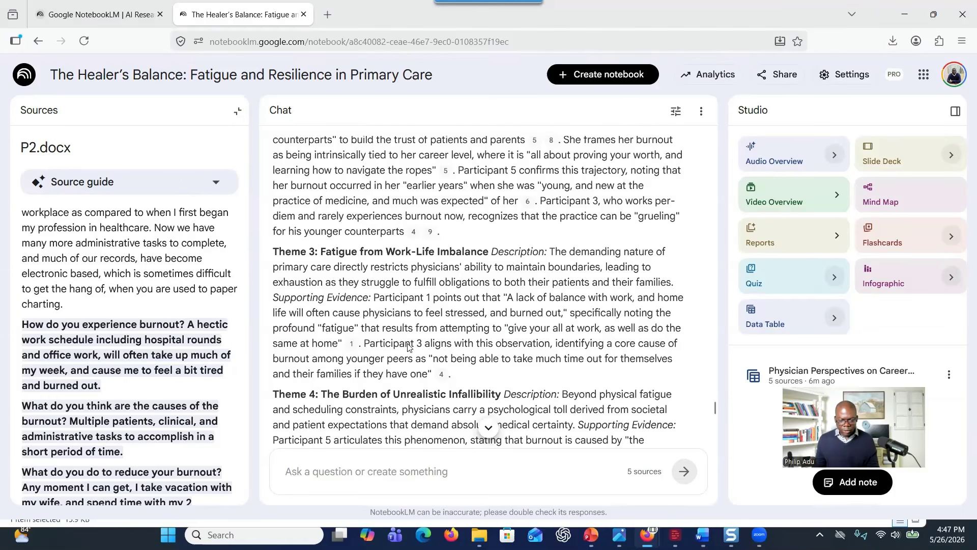
{"action": "mouse_move", "coordinate": [351, 345]}
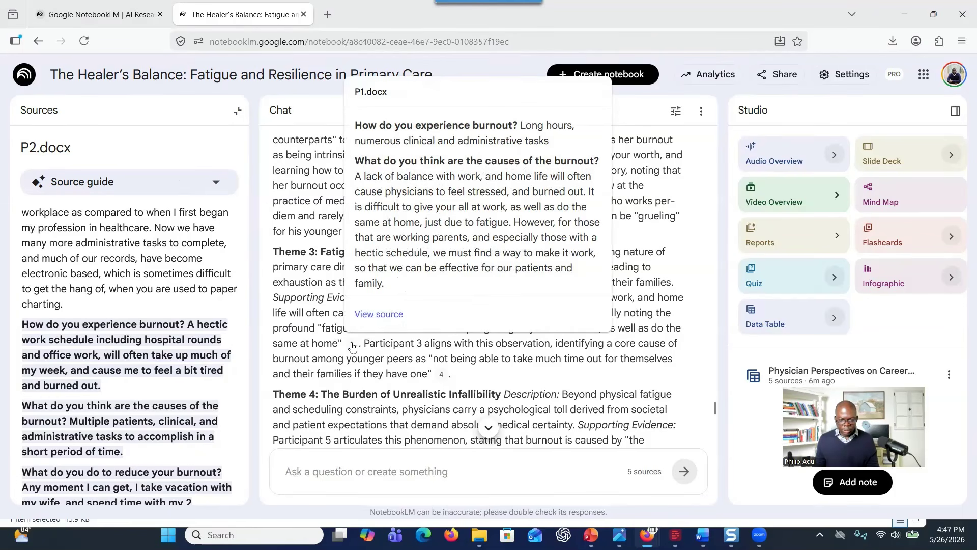
- Examine Theme 4 and the Analytical Narrative through to the end of the theme development response
{"action": "scroll", "coordinate": [416, 361], "scroll_direction": "down", "scroll_amount": 4}
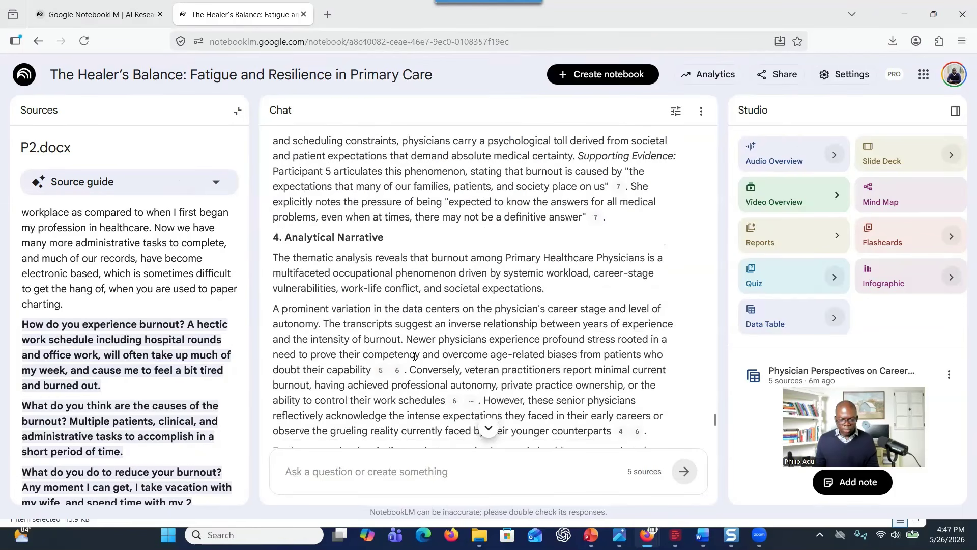
{"action": "scroll", "coordinate": [341, 250], "scroll_direction": "down", "scroll_amount": 3}
{"action": "scroll", "coordinate": [340, 250], "scroll_direction": "up", "scroll_amount": 2}
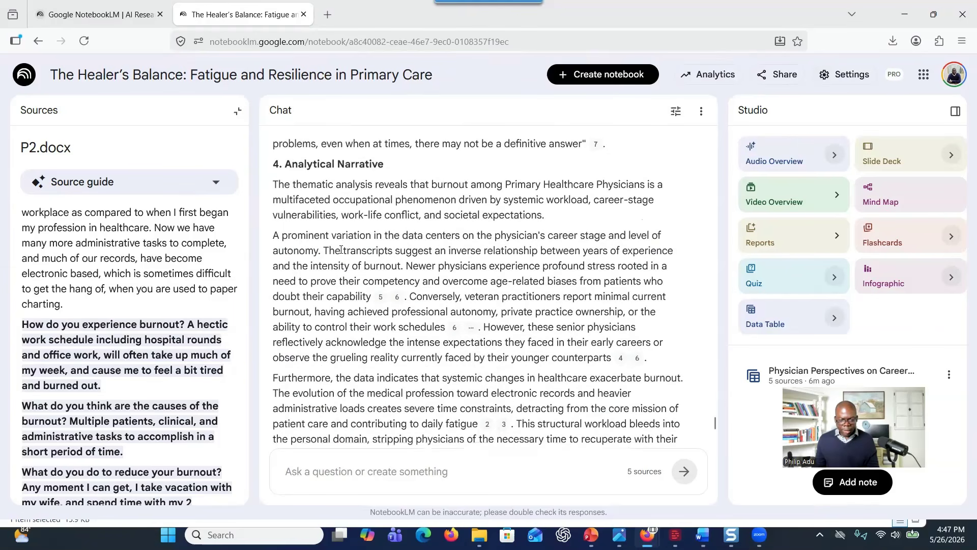
{"action": "scroll", "coordinate": [341, 252], "scroll_direction": "down", "scroll_amount": 1}
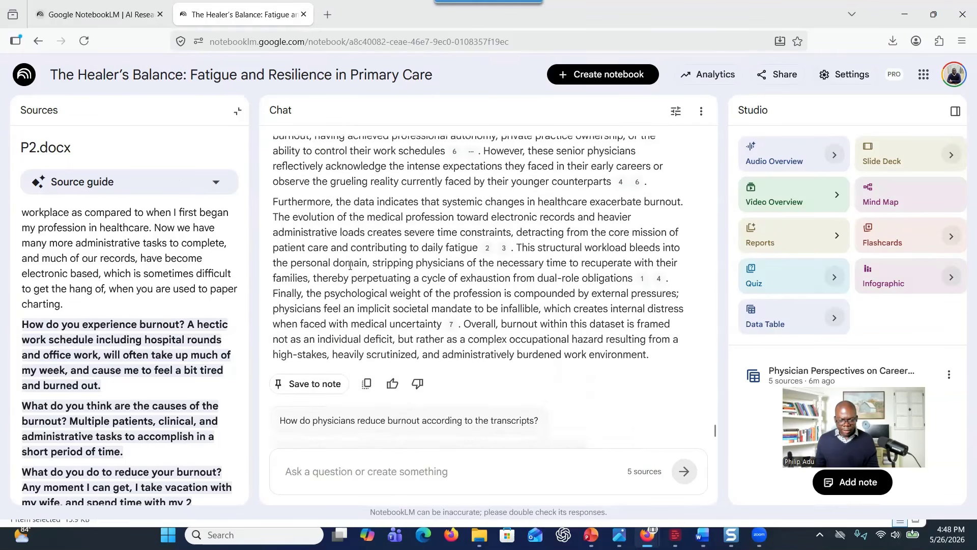
{"action": "scroll", "coordinate": [346, 259], "scroll_direction": "up", "scroll_amount": 5}
{"action": "scroll", "coordinate": [346, 257], "scroll_direction": "down", "scroll_amount": 4}
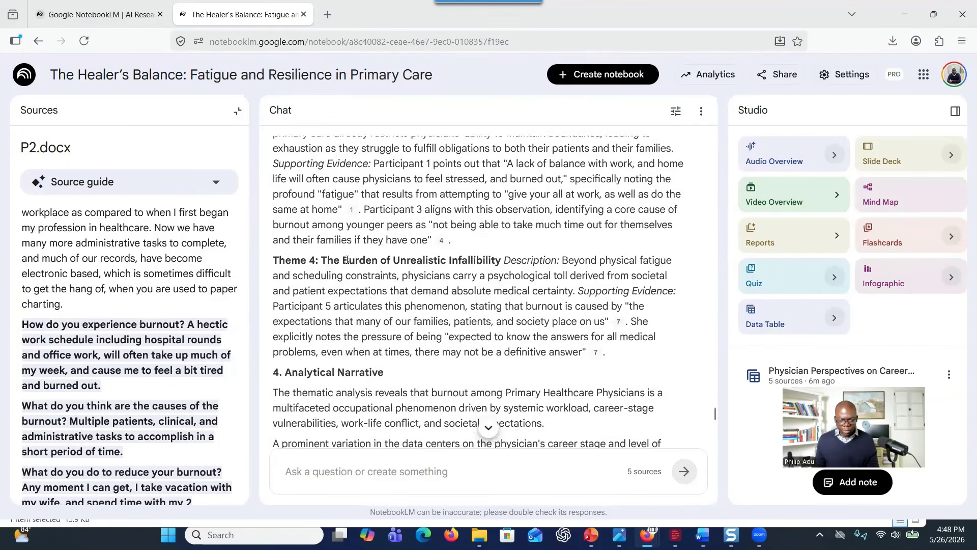
{"action": "scroll", "coordinate": [375, 319], "scroll_direction": "down", "scroll_amount": 3}
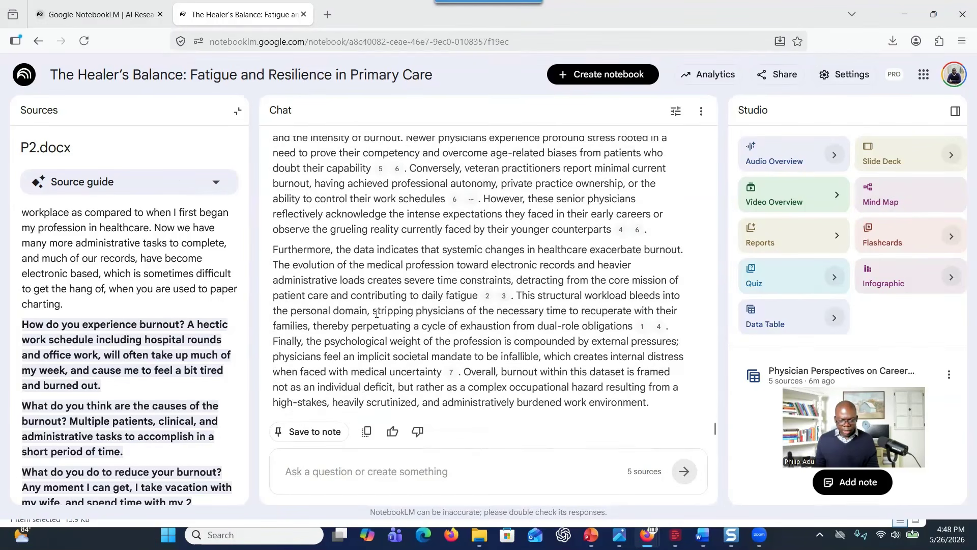
{"action": "scroll", "coordinate": [377, 313], "scroll_direction": "down", "scroll_amount": 2}
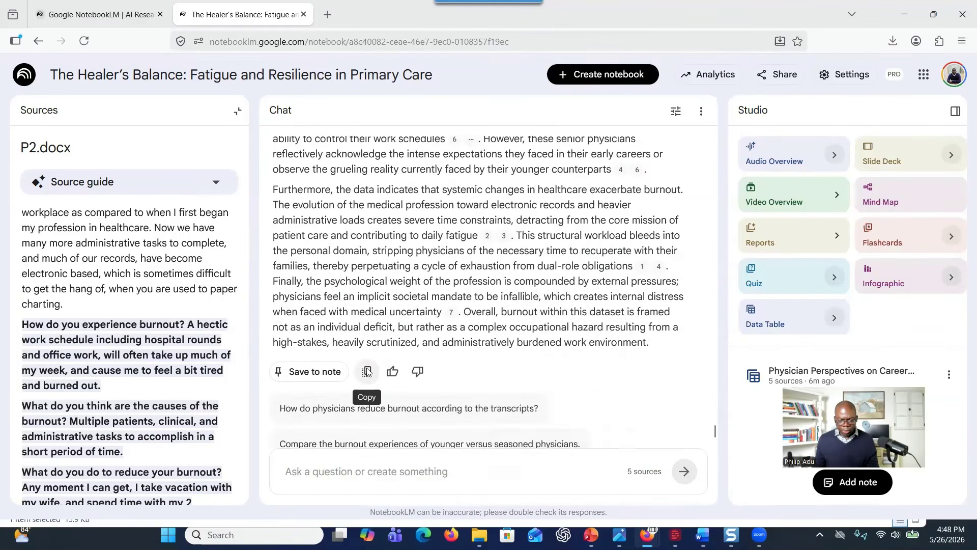
- Save the theme development response as a note, review its Initial Codes and Categories / Subthemes tables, and close it
{"action": "left_click", "coordinate": [314, 376]}
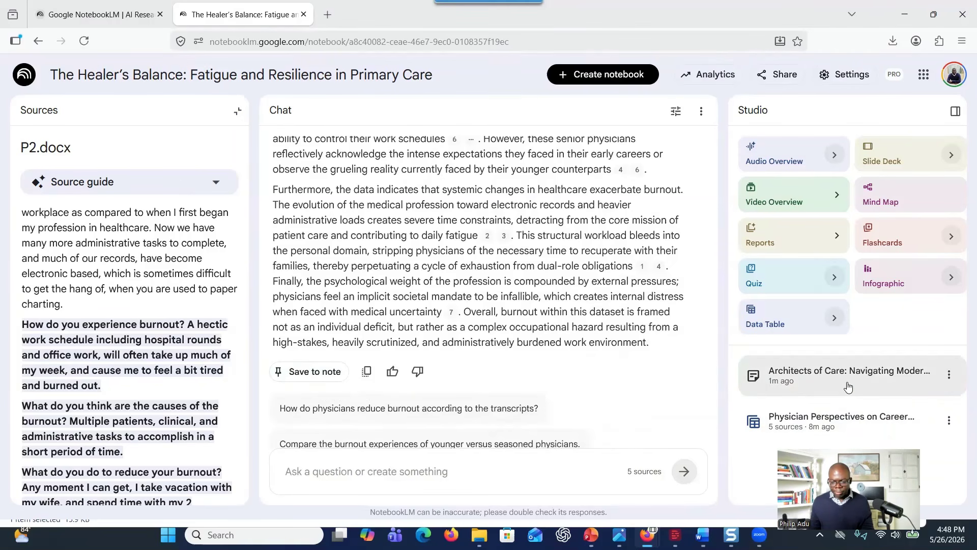
{"action": "left_click", "coordinate": [847, 387]}
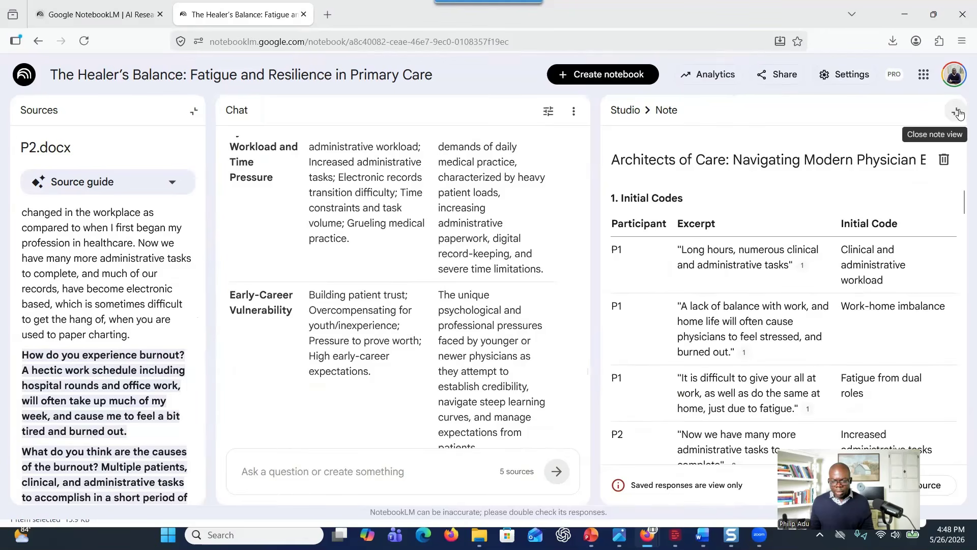
{"action": "scroll", "coordinate": [704, 289], "scroll_direction": "up", "scroll_amount": 20}
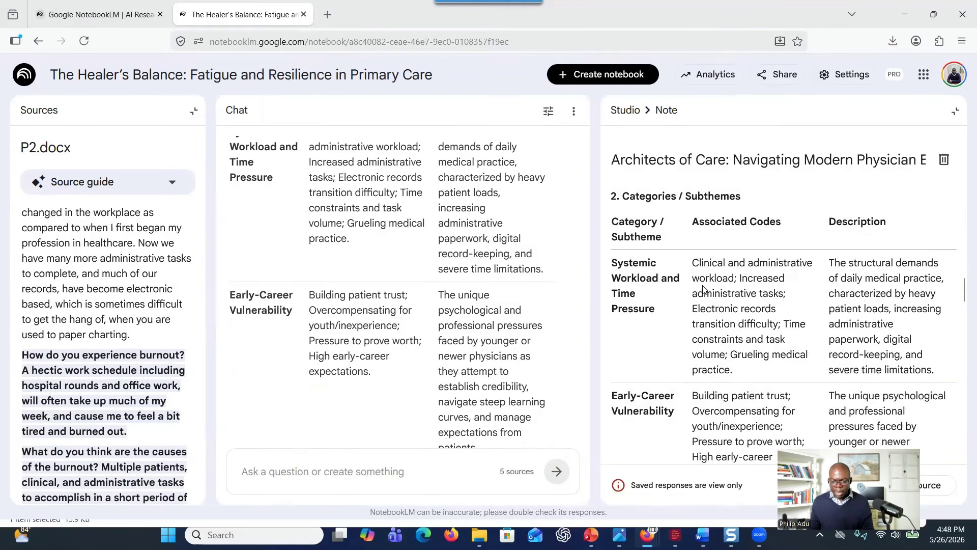
{"action": "scroll", "coordinate": [704, 289], "scroll_direction": "up", "scroll_amount": 15}
{"action": "scroll", "coordinate": [705, 283], "scroll_direction": "down", "scroll_amount": 5}
{"action": "scroll", "coordinate": [706, 283], "scroll_direction": "down", "scroll_amount": 5}
{"action": "left_click", "coordinate": [955, 111]}
- Convert the saved Architects of Care note to a source and exclude it from the selected sources
{"action": "left_click", "coordinate": [949, 374]}
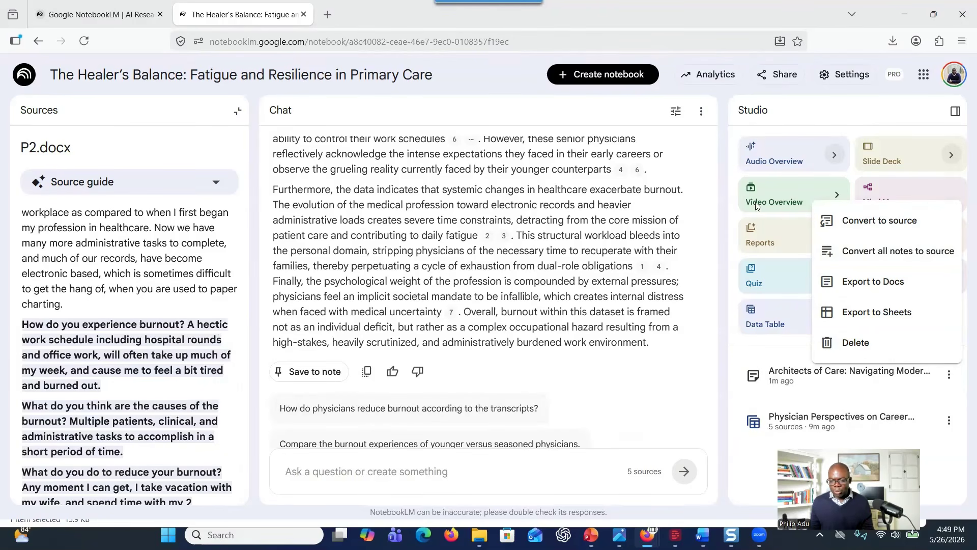
{"action": "left_click", "coordinate": [865, 223]}
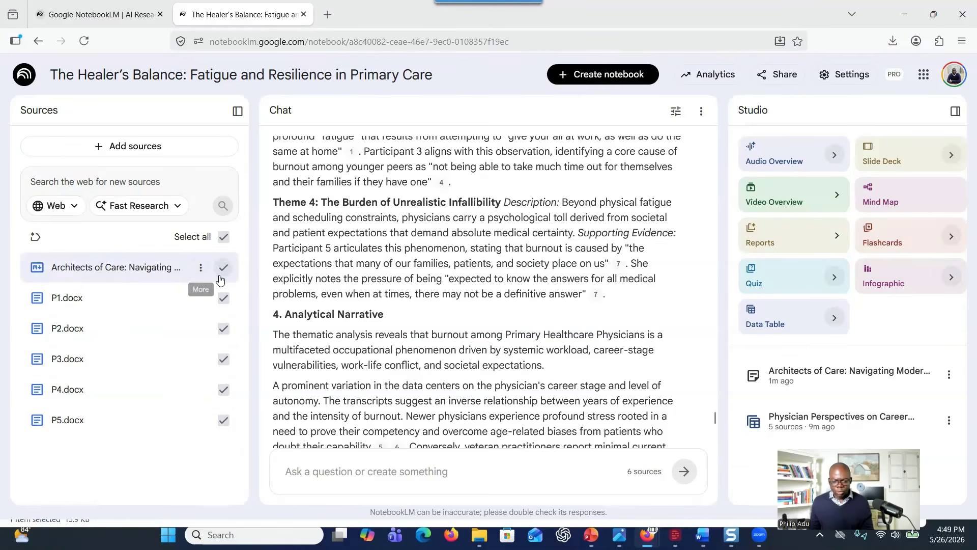
{"action": "left_click", "coordinate": [222, 279]}
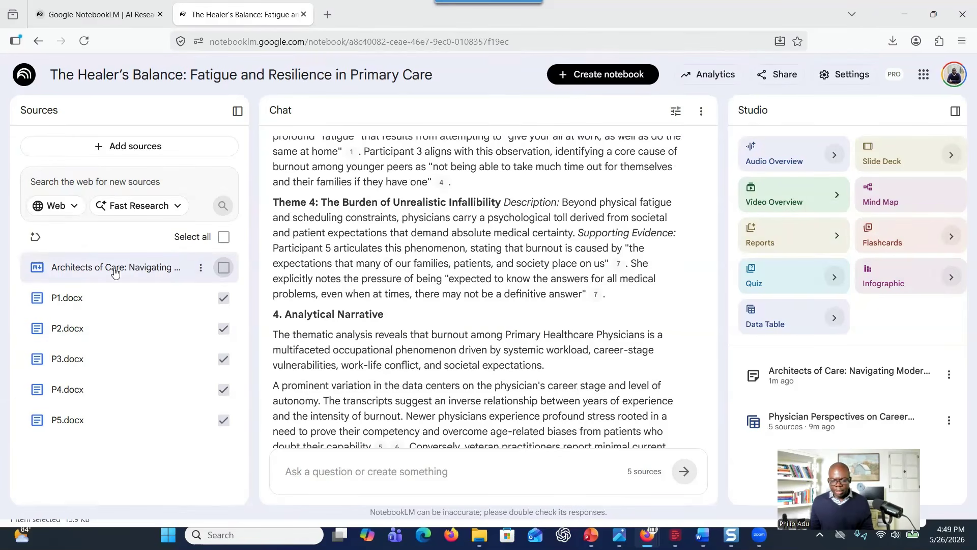
- Try different source selections and leave only the transcripts P1.docx through P5.docx selected
{"action": "left_click", "coordinate": [224, 268]}
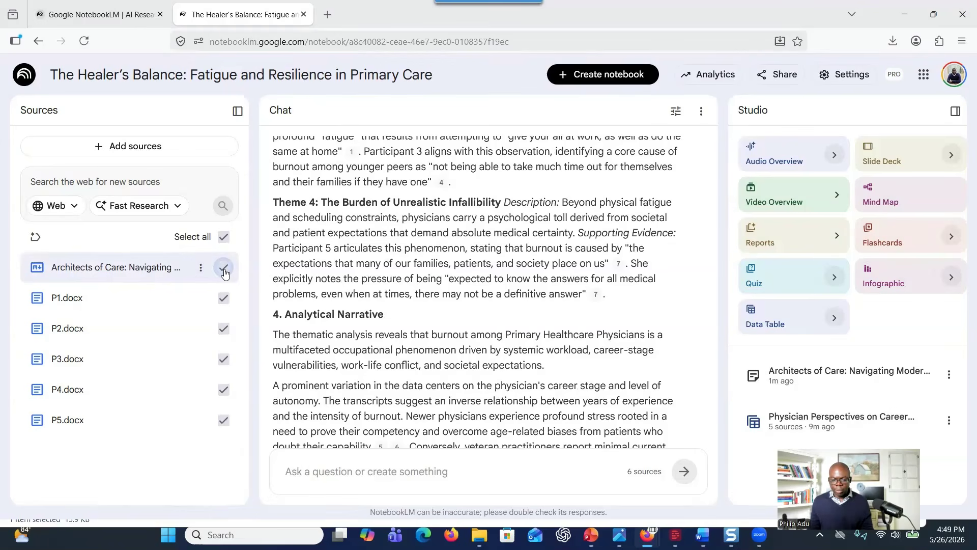
{"action": "left_click", "coordinate": [223, 298]}
{"action": "left_click", "coordinate": [220, 329]}
{"action": "left_click", "coordinate": [222, 298]}
{"action": "left_click", "coordinate": [223, 236]}
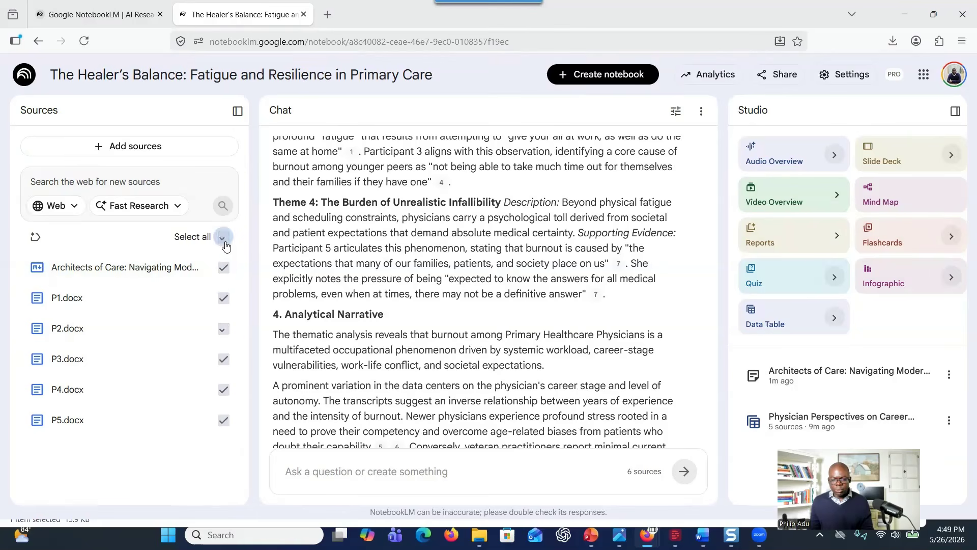
{"action": "left_click", "coordinate": [223, 267]}
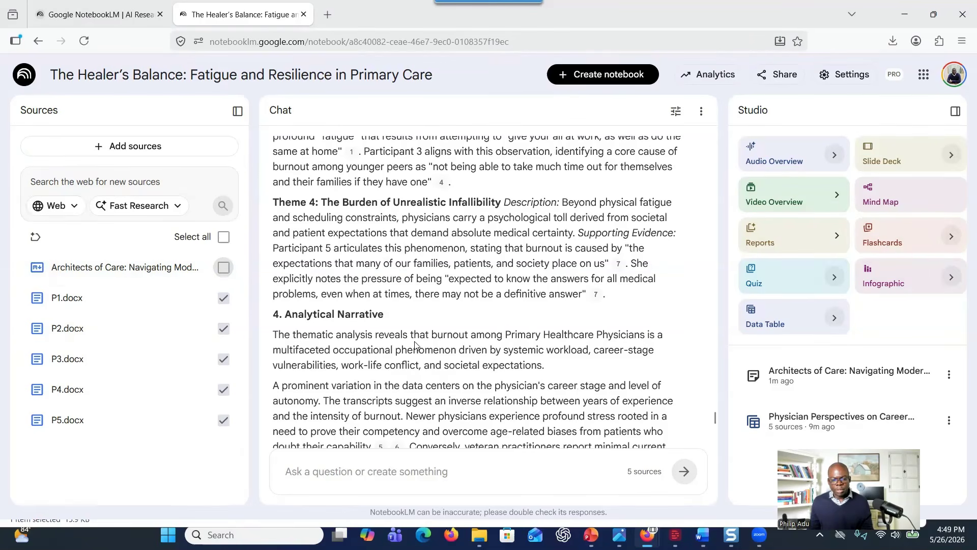
- Review the theme development exchange from its research question prompt through the Initial Codes to the subthemes table
{"action": "scroll", "coordinate": [416, 340], "scroll_direction": "up", "scroll_amount": 10}
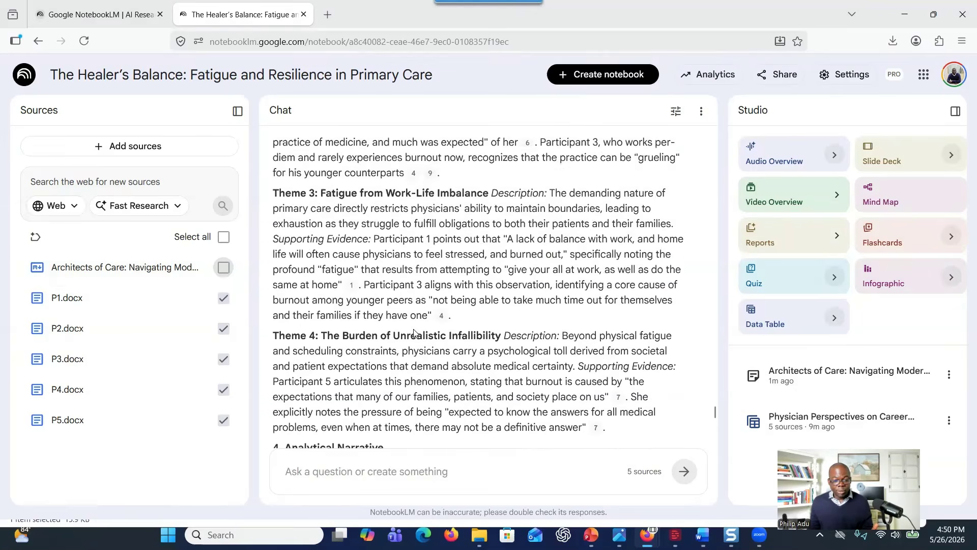
{"action": "scroll", "coordinate": [412, 329], "scroll_direction": "up", "scroll_amount": 15}
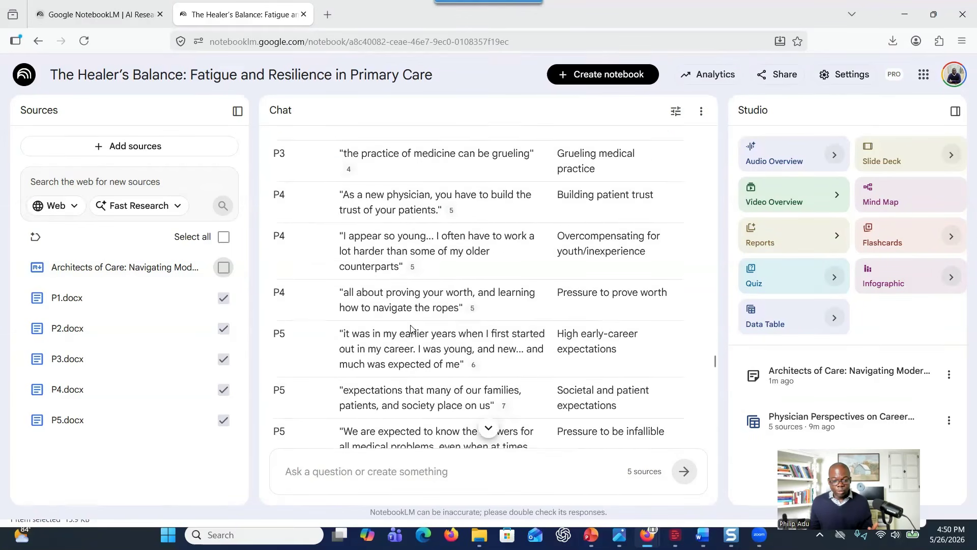
{"action": "scroll", "coordinate": [411, 328], "scroll_direction": "up", "scroll_amount": 10}
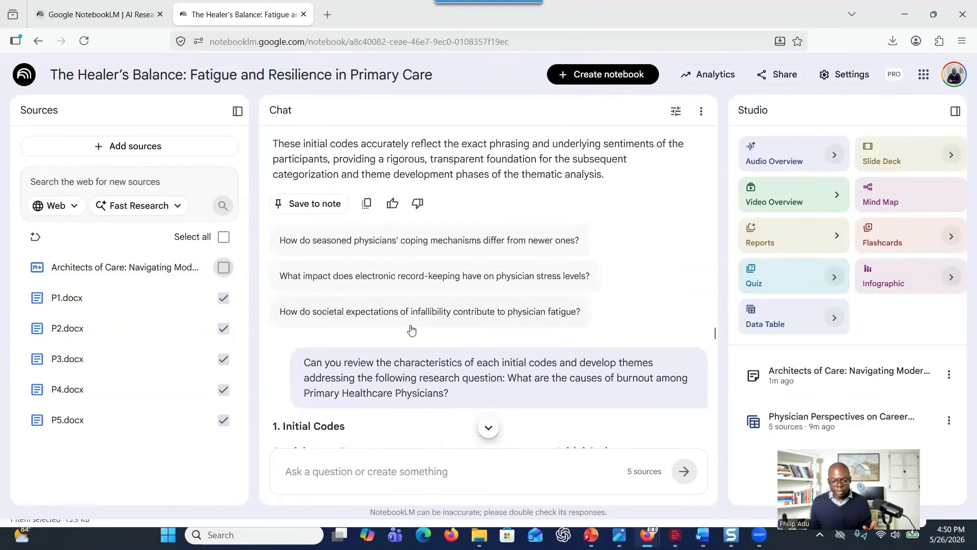
{"action": "scroll", "coordinate": [408, 328], "scroll_direction": "down", "scroll_amount": 10}
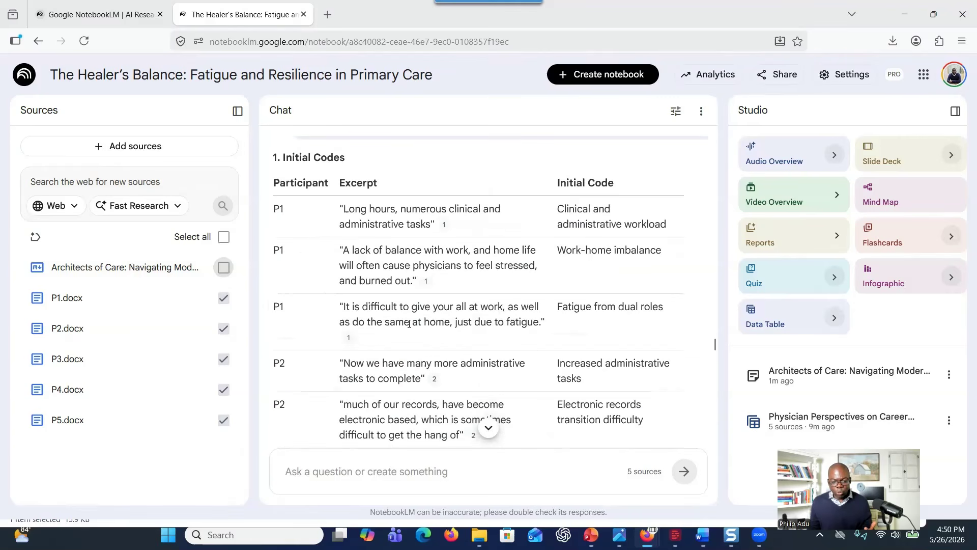
{"action": "scroll", "coordinate": [409, 327], "scroll_direction": "down", "scroll_amount": 12}
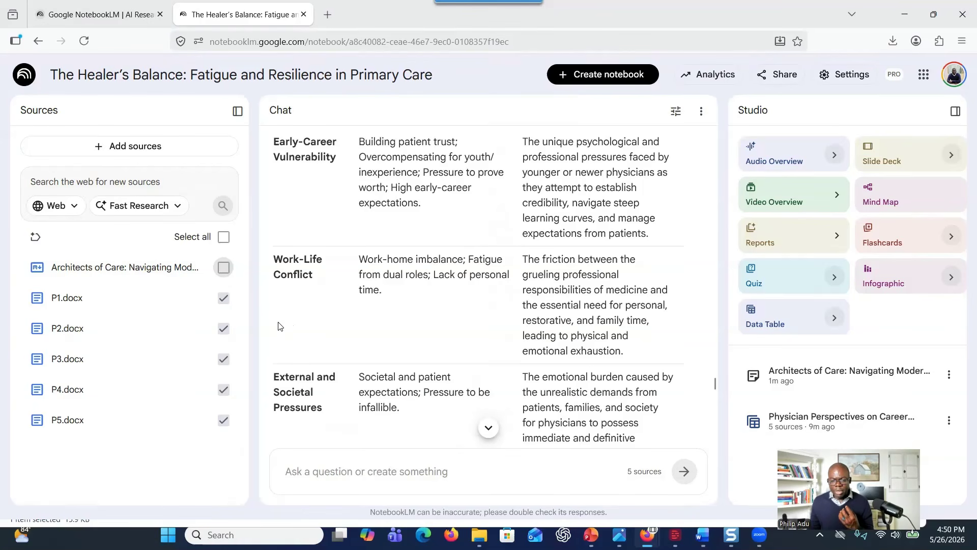
- Deselect all sources and select only the Architects of Care source
{"action": "left_click", "coordinate": [223, 239]}
{"action": "left_click", "coordinate": [223, 238]}
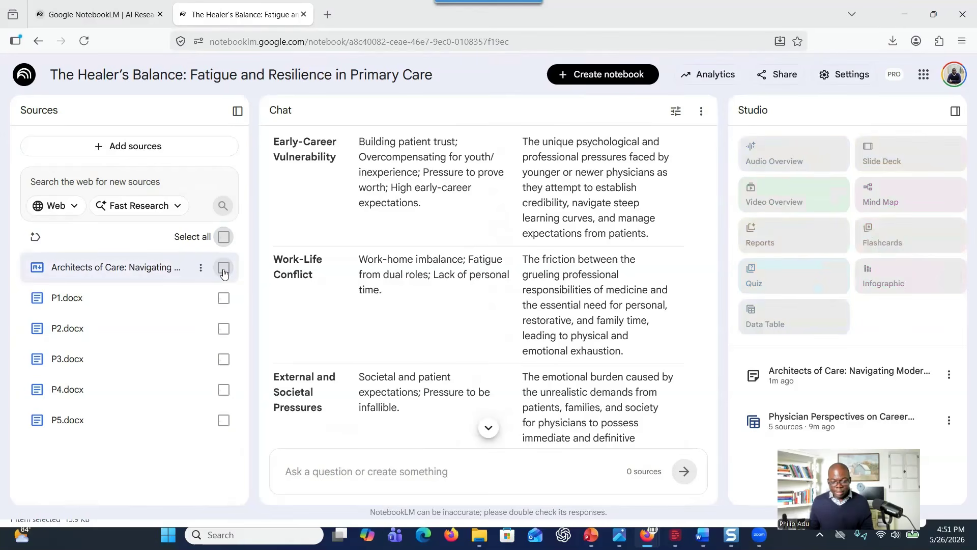
{"action": "left_click", "coordinate": [224, 268]}
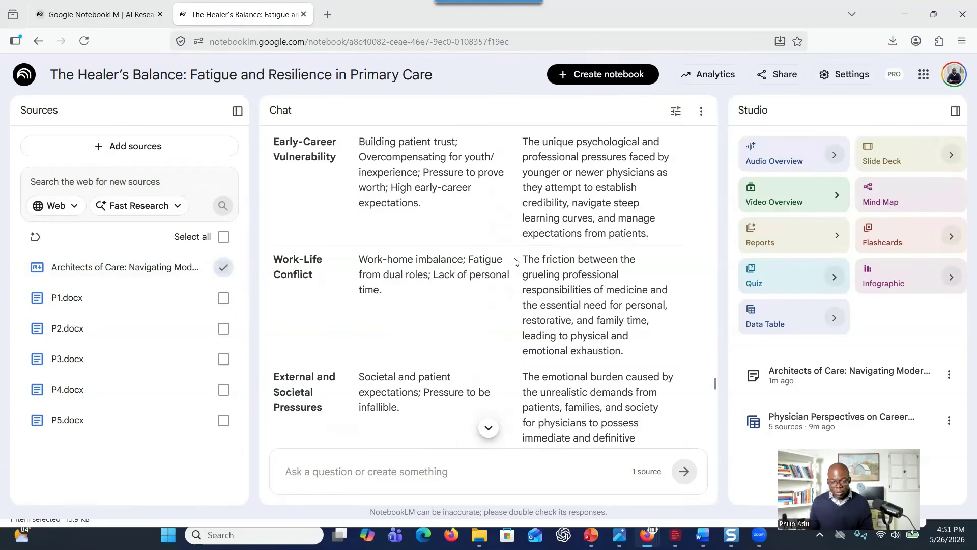
- Revisit the theme development prompt and look at the options for the saved Architects of Care note without choosing one
{"action": "scroll", "coordinate": [515, 261], "scroll_direction": "up", "scroll_amount": 15}
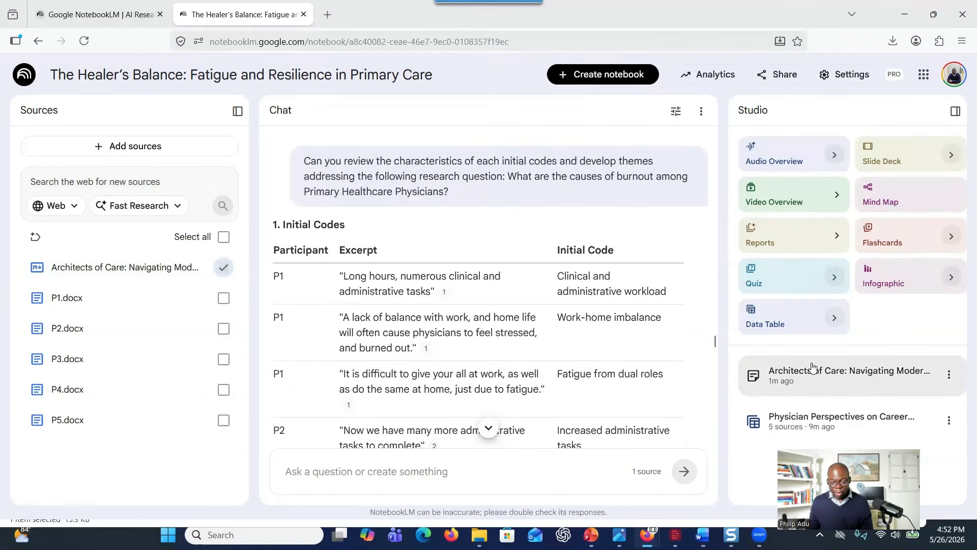
{"action": "left_click", "coordinate": [949, 375]}
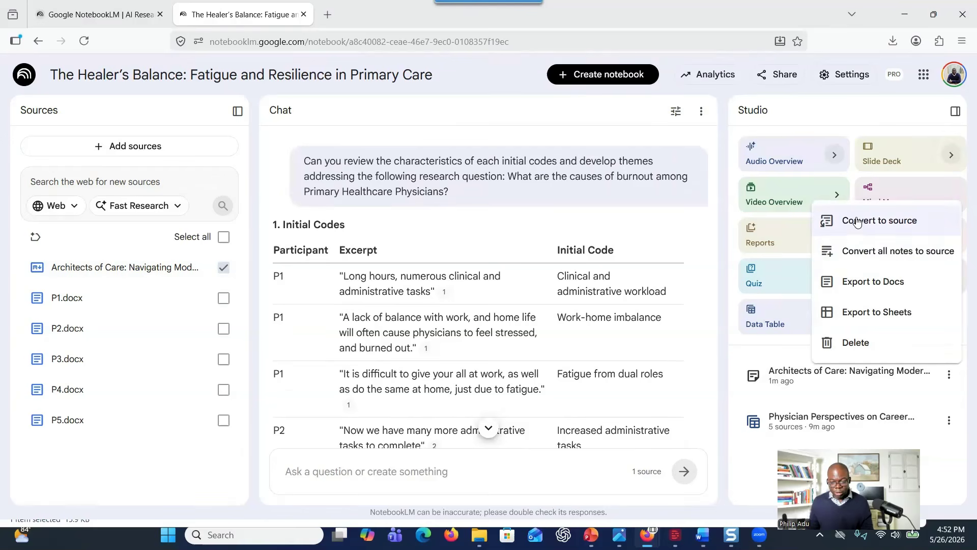
{"action": "left_click", "coordinate": [447, 341]}
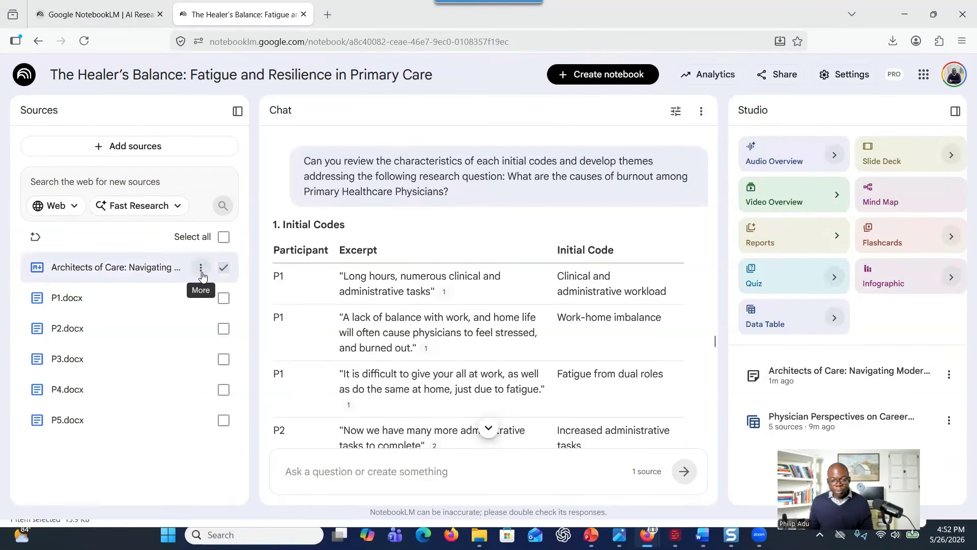
{"action": "scroll", "coordinate": [486, 313], "scroll_direction": "up", "scroll_amount": 1}
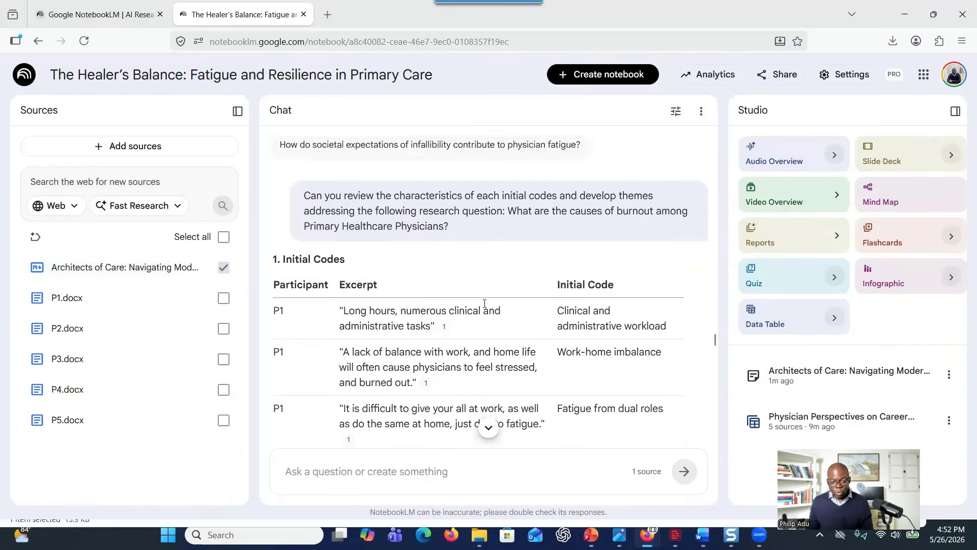
- Generate a mind map from the selected Architects of Care source and open it with its central topic in view
{"action": "scroll", "coordinate": [486, 313], "scroll_direction": "down", "scroll_amount": 10}
{"action": "scroll", "coordinate": [486, 312], "scroll_direction": "down", "scroll_amount": 12}
{"action": "scroll", "coordinate": [486, 310], "scroll_direction": "up", "scroll_amount": 6}
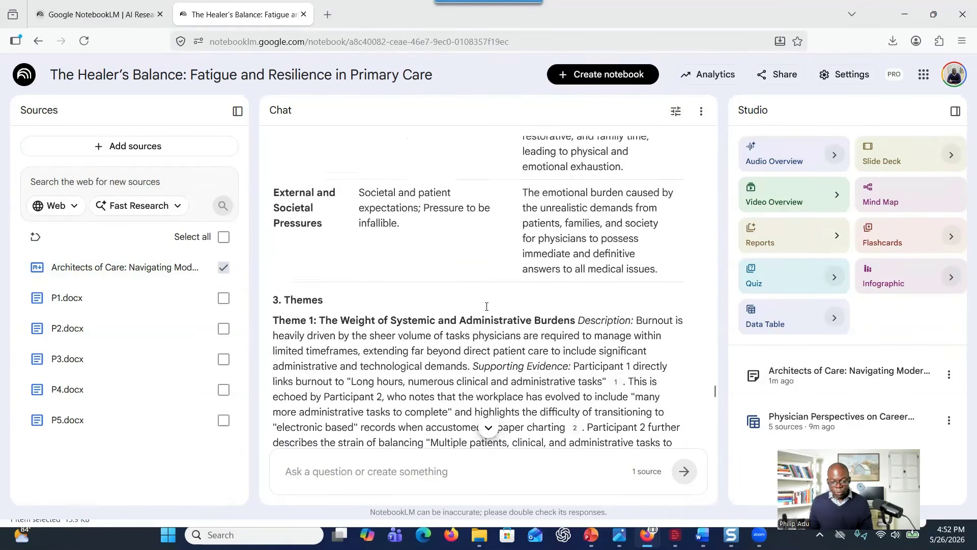
{"action": "scroll", "coordinate": [486, 305], "scroll_direction": "down", "scroll_amount": 4}
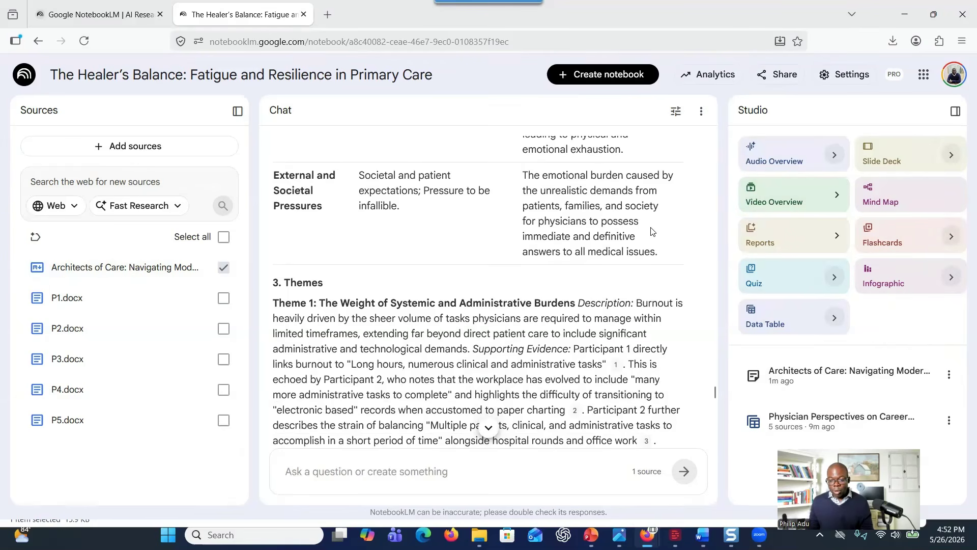
{"action": "left_click", "coordinate": [893, 204]}
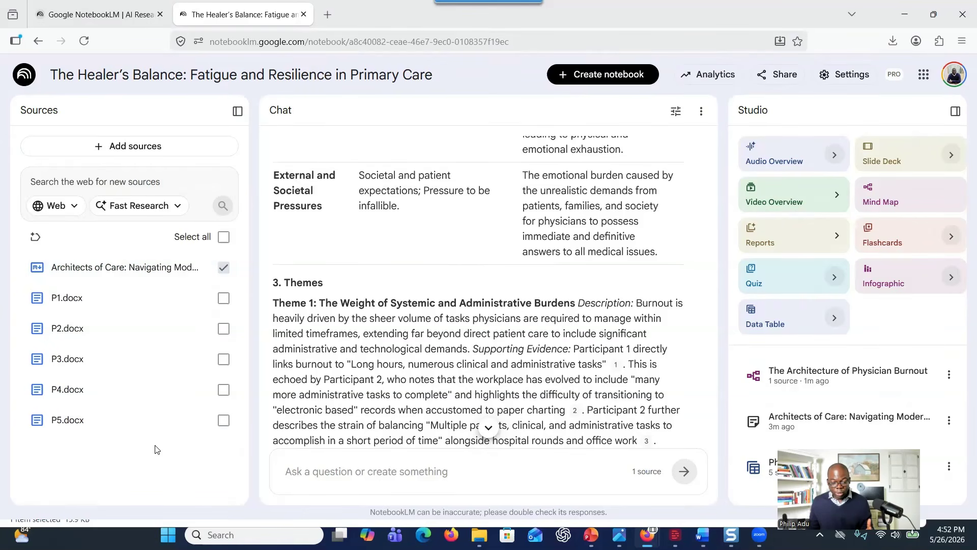
{"action": "left_click", "coordinate": [830, 380]}
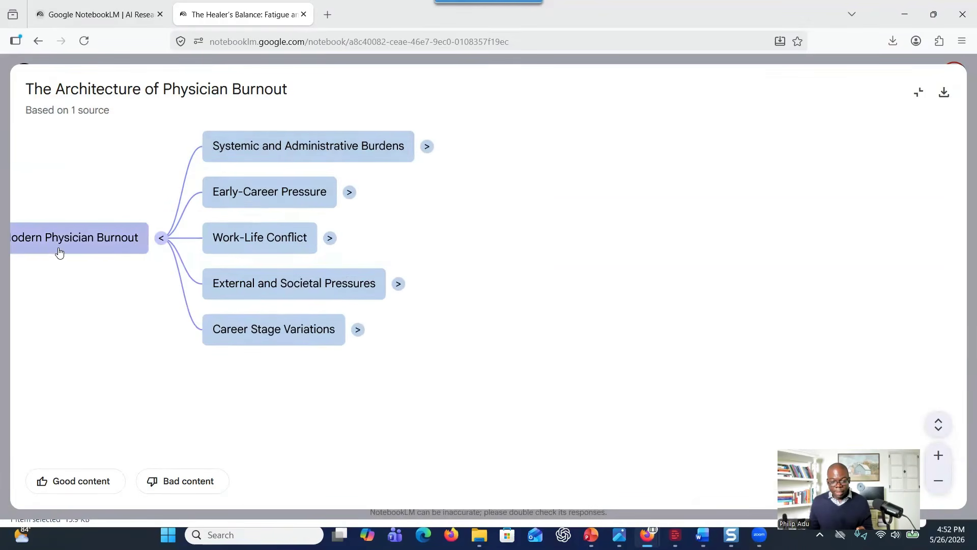
{"action": "left_click_drag", "start_coordinate": [59, 252], "coordinate": [129, 277]}
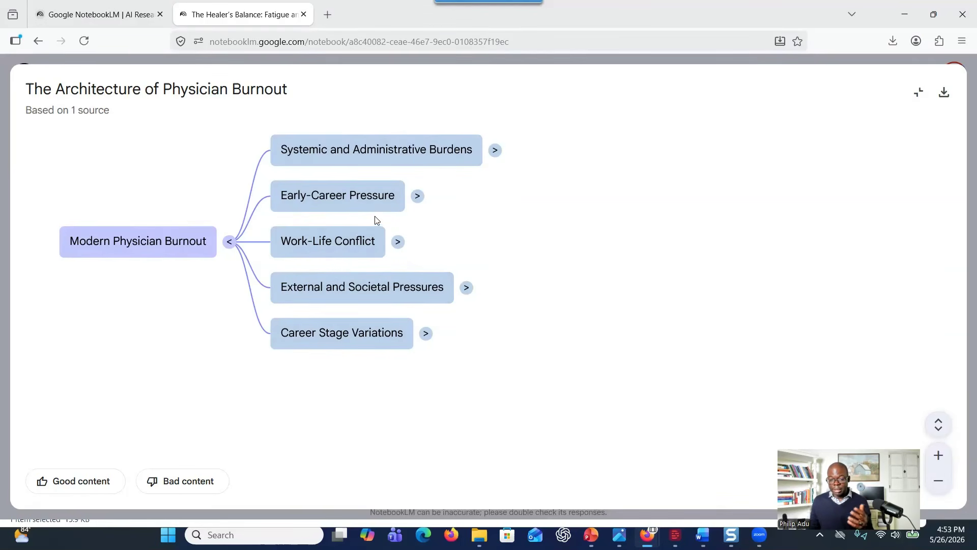
- Expand all five main branches of the physician burnout mind map, examine their subtopics, and close the map
{"action": "left_click", "coordinate": [462, 163]}
{"action": "left_click", "coordinate": [486, 333]}
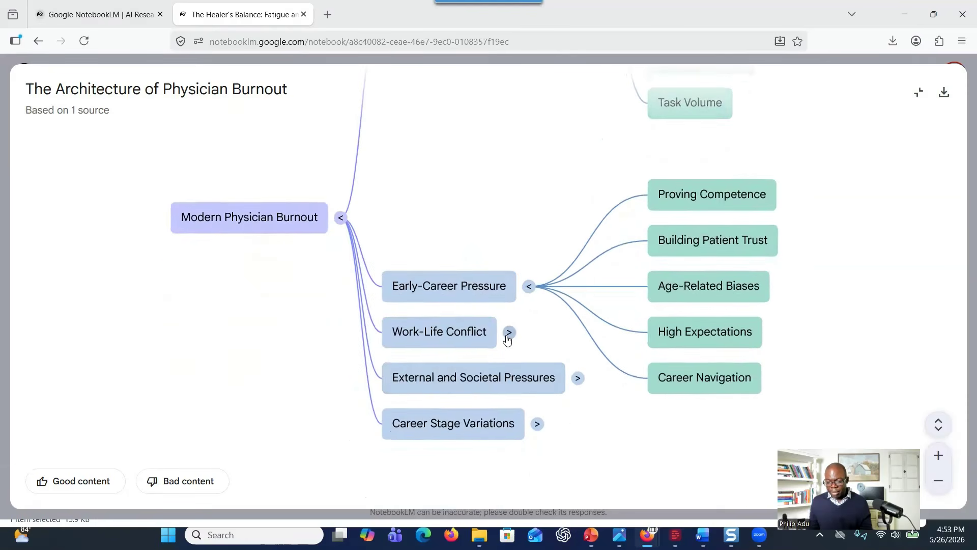
{"action": "left_click", "coordinate": [509, 334]}
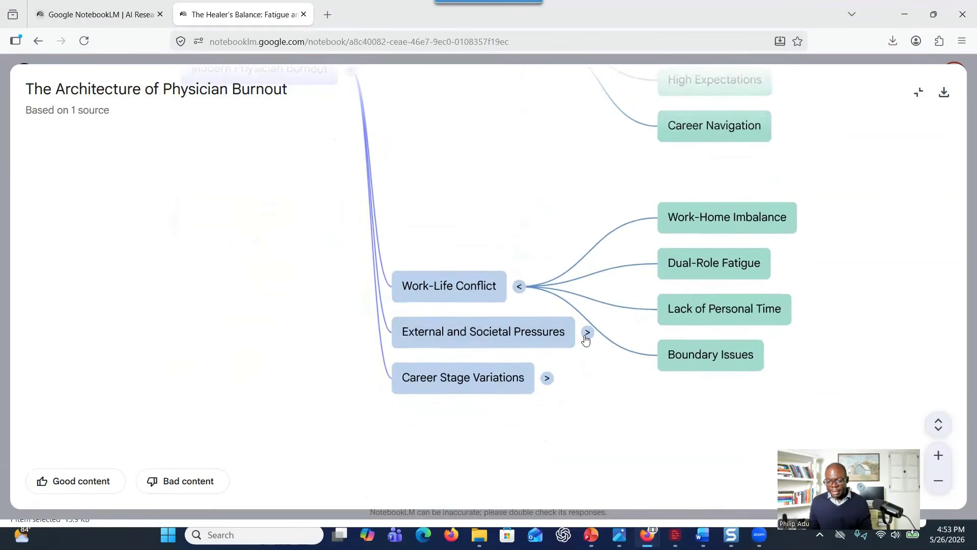
{"action": "left_click", "coordinate": [586, 338]}
{"action": "left_click", "coordinate": [517, 339]}
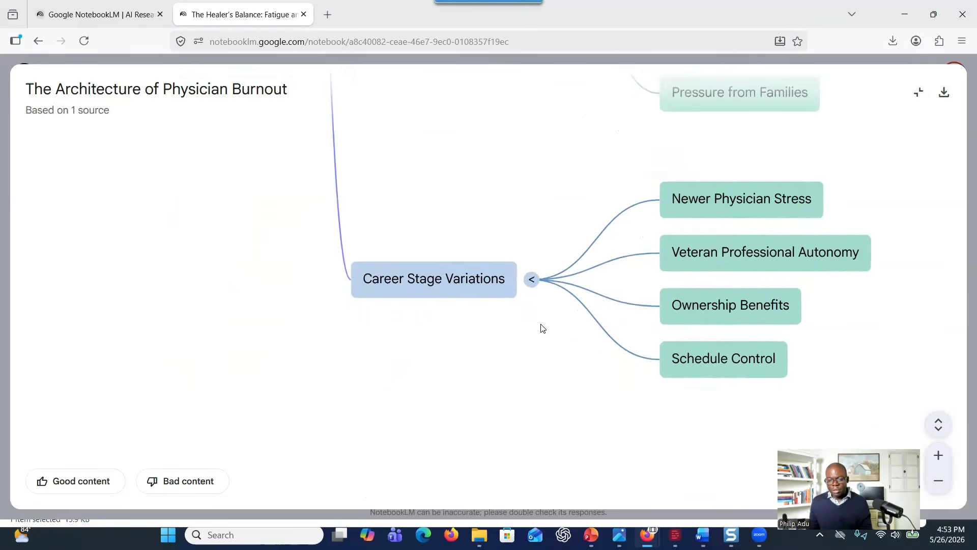
{"action": "scroll", "coordinate": [529, 343], "scroll_direction": "down", "scroll_amount": 2}
{"action": "scroll", "coordinate": [499, 211], "scroll_direction": "up", "scroll_amount": 1}
{"action": "scroll", "coordinate": [525, 215], "scroll_direction": "down", "scroll_amount": 1}
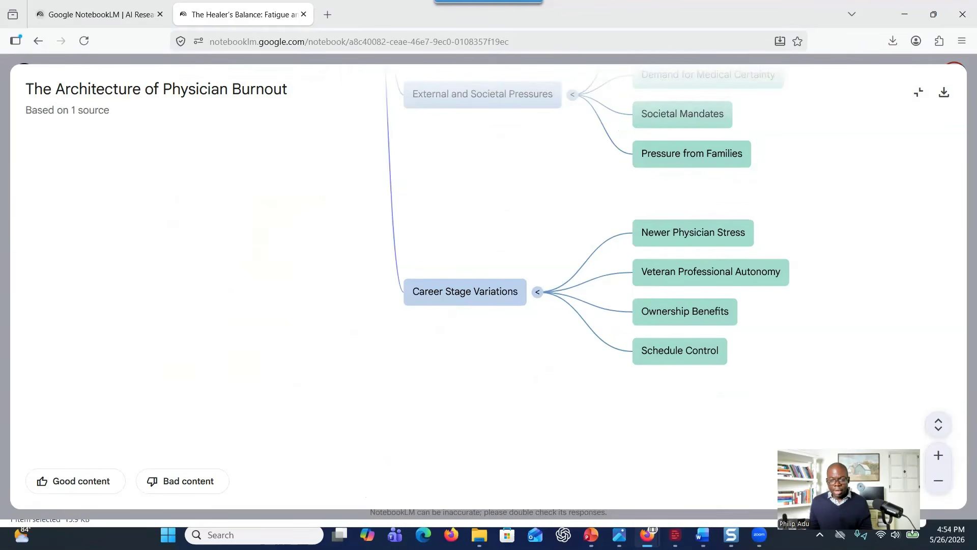
{"action": "left_click", "coordinate": [918, 92]}
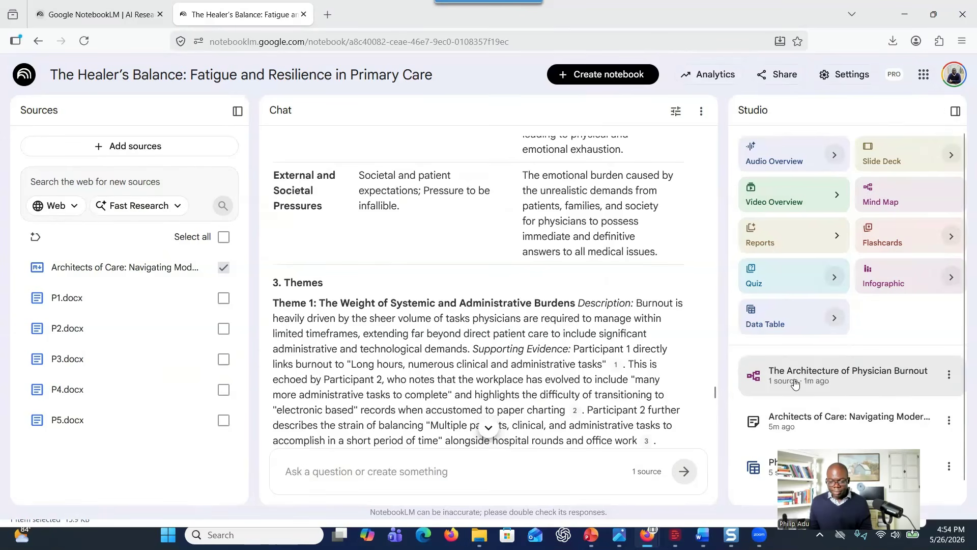
- Select only the transcripts P1.docx through P5.docx, generate a mind map from them, and open it
{"action": "left_click", "coordinate": [224, 267]}
{"action": "left_click", "coordinate": [223, 298]}
{"action": "left_click", "coordinate": [224, 328]}
{"action": "left_click", "coordinate": [223, 359]}
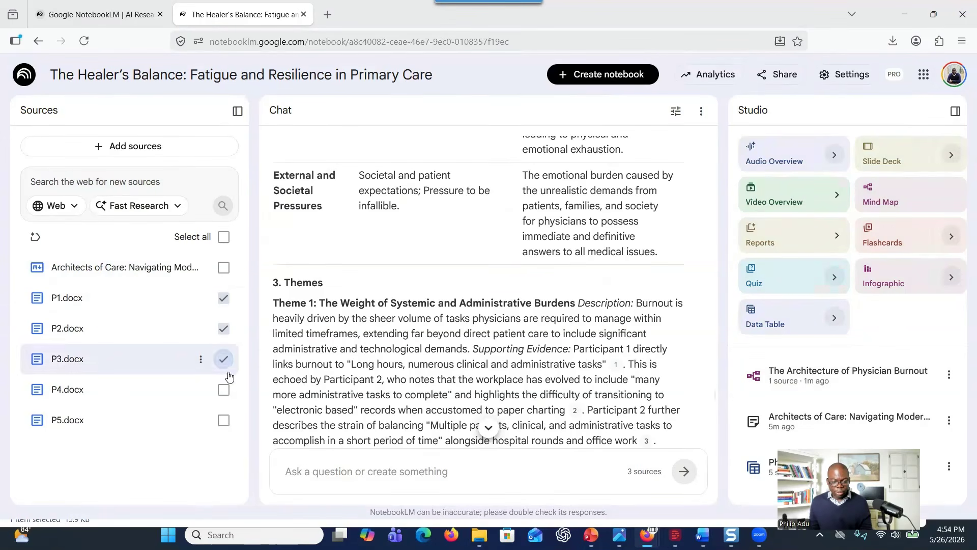
{"action": "left_click", "coordinate": [223, 420]}
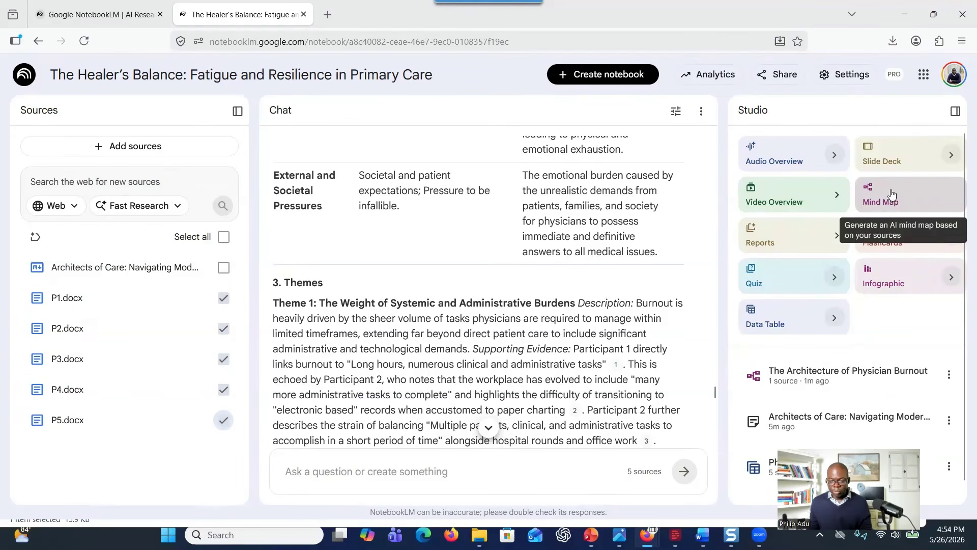
{"action": "left_click", "coordinate": [891, 199]}
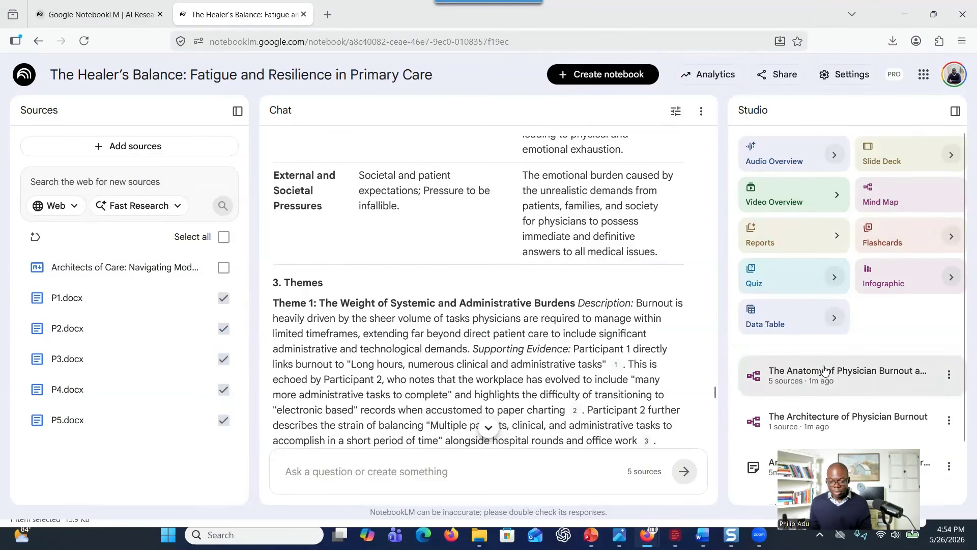
{"action": "left_click", "coordinate": [826, 372]}
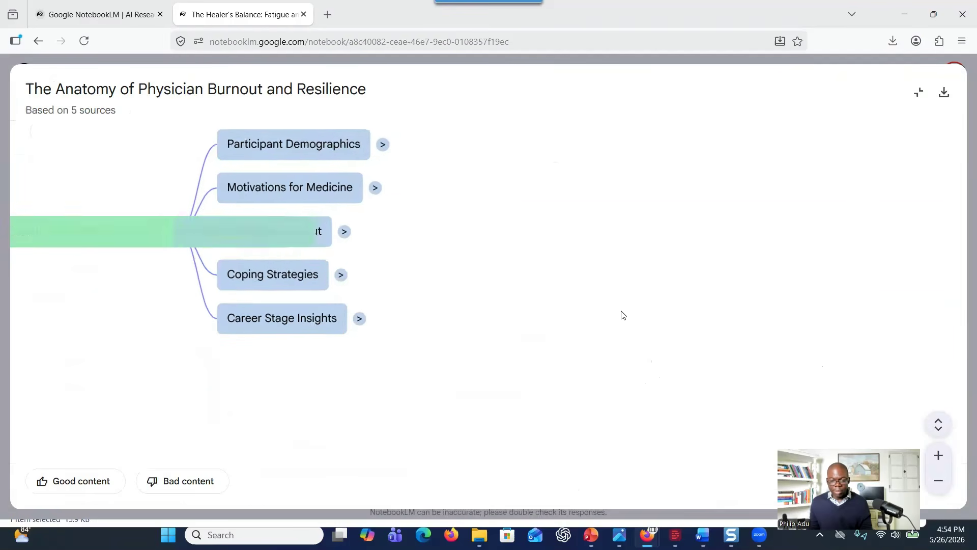
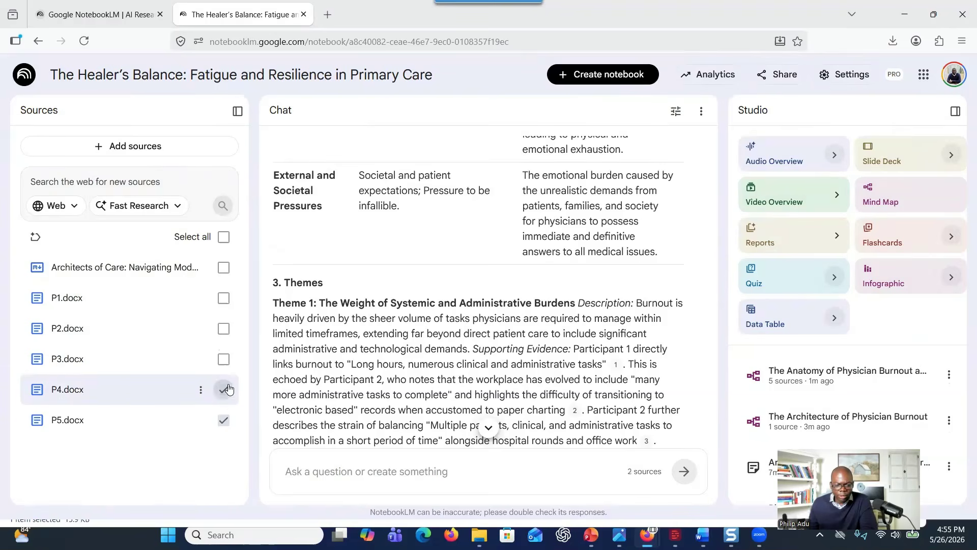
- Select only the Architects of Care source and copy the chat response's text from Theme 1 through the Analytical Narrative
{"action": "left_click", "coordinate": [224, 420]}
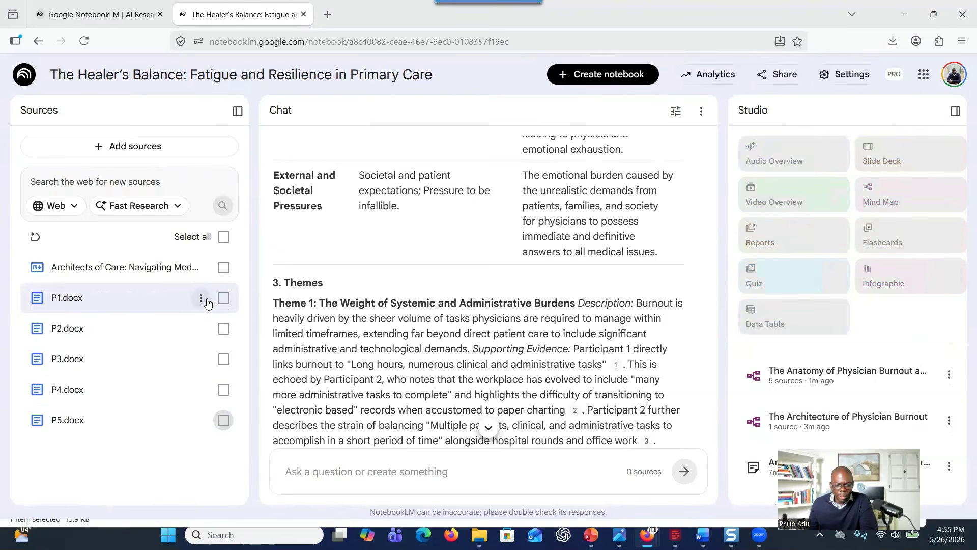
{"action": "left_click", "coordinate": [224, 269]}
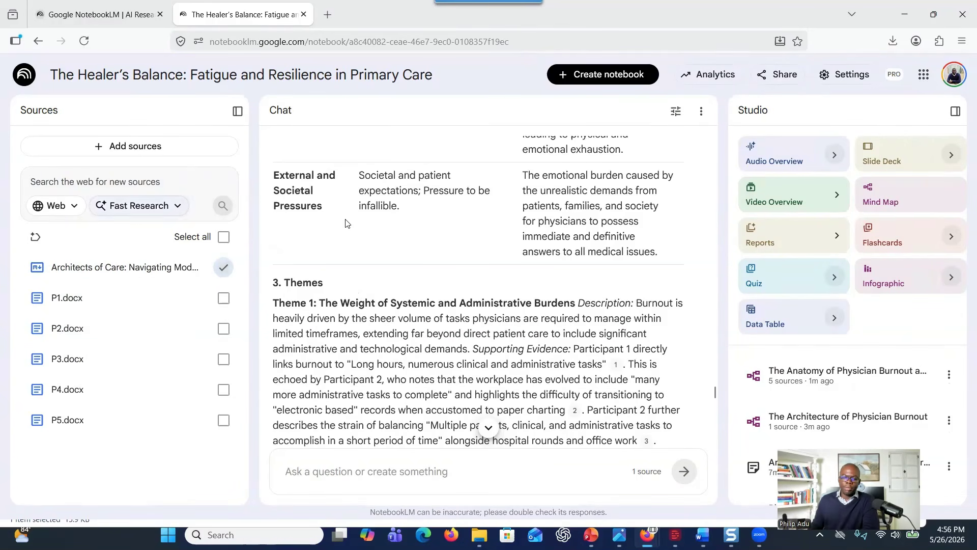
{"action": "scroll", "coordinate": [387, 334], "scroll_direction": "down", "scroll_amount": 1}
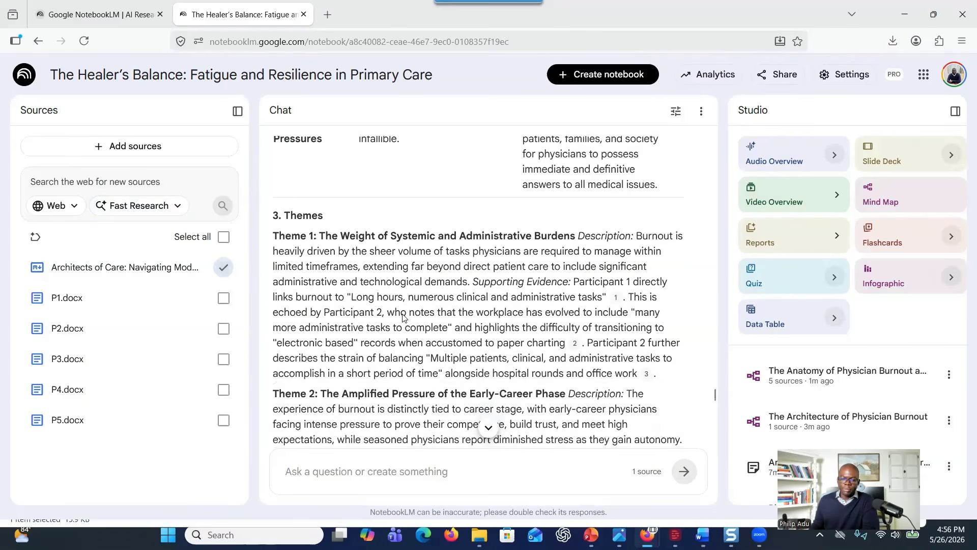
{"action": "scroll", "coordinate": [454, 243], "scroll_direction": "up", "scroll_amount": 8}
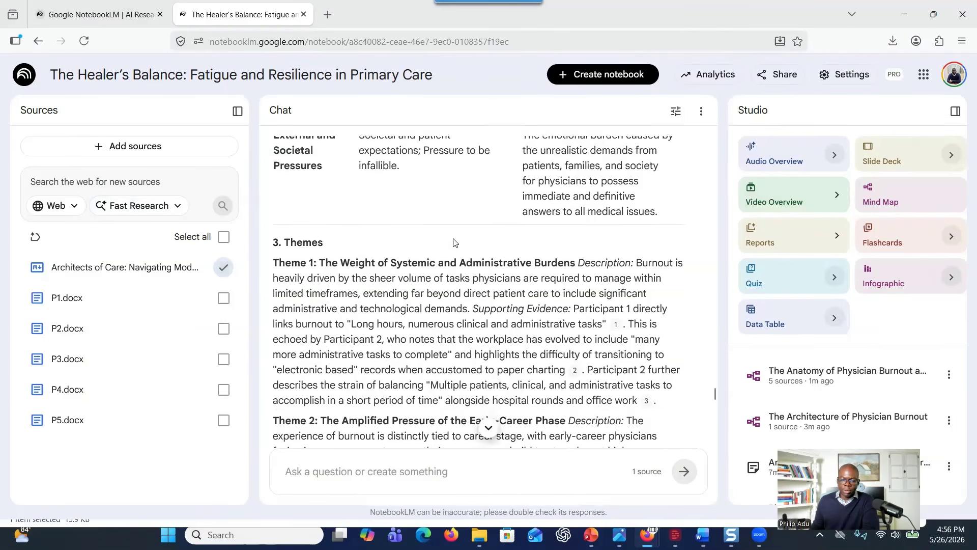
{"action": "scroll", "coordinate": [465, 249], "scroll_direction": "down", "scroll_amount": 7}
{"action": "left_click_drag", "start_coordinate": [273, 300], "coordinate": [687, 279]}
{"action": "scroll", "coordinate": [537, 285], "scroll_direction": "up", "scroll_amount": 6}
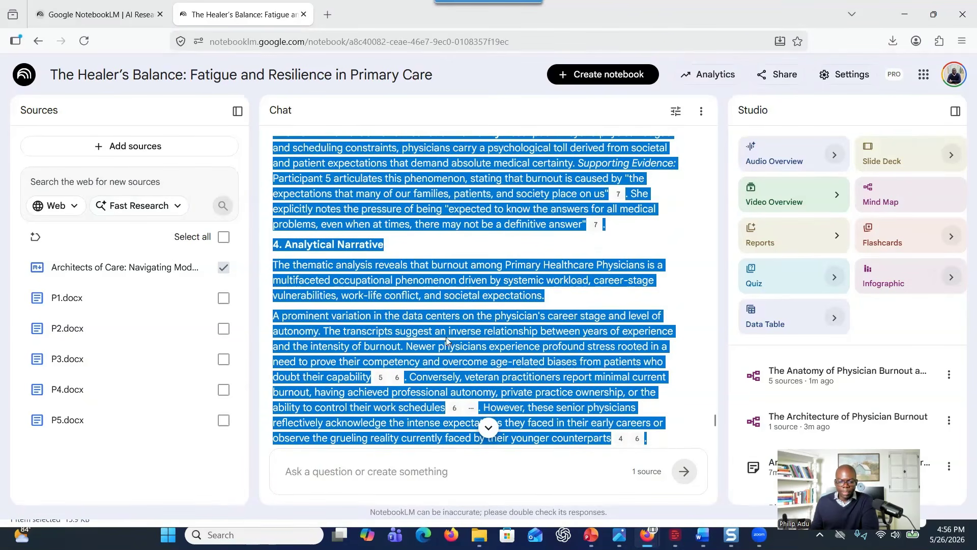
{"action": "right_click", "coordinate": [447, 293]}
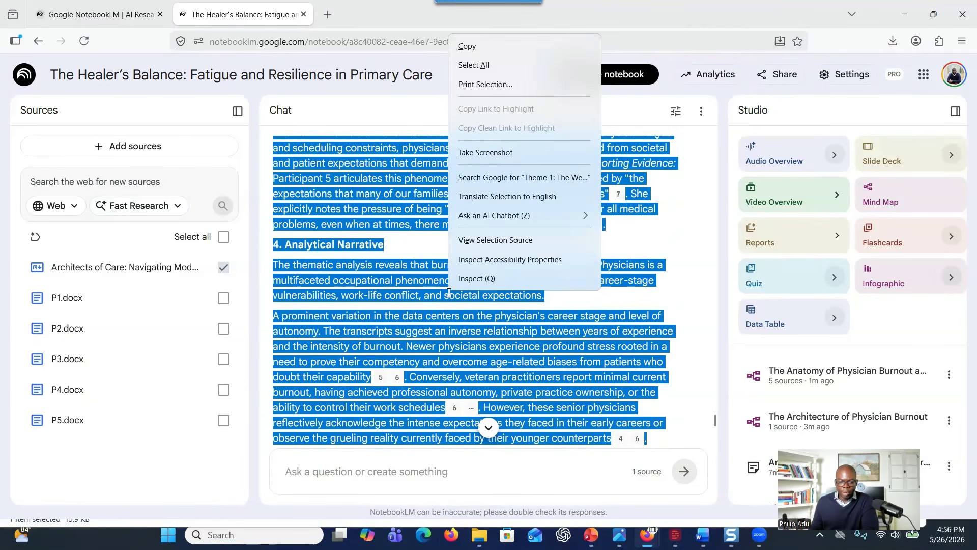
{"action": "left_click", "coordinate": [463, 46]}
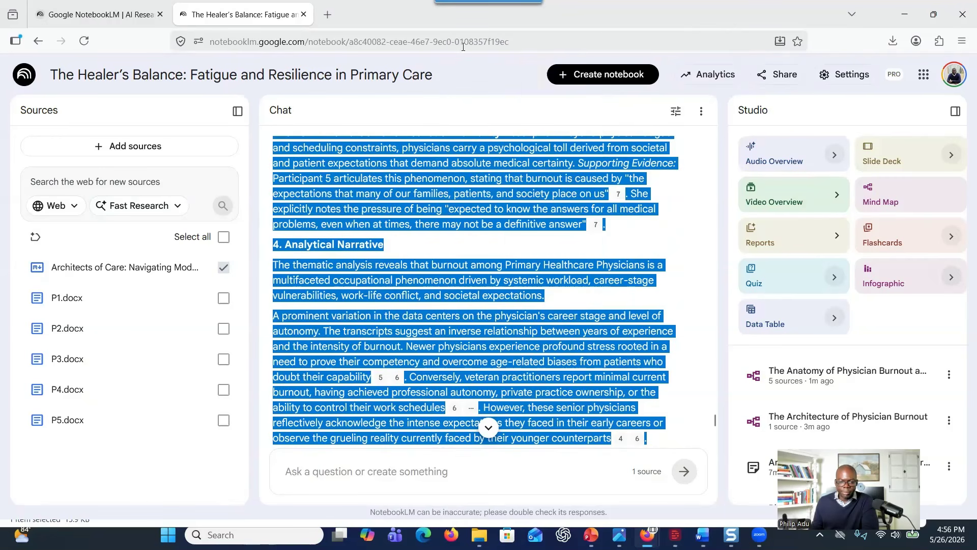
- Add the copied themes and narrative to the notebook as a new copied-text source
{"action": "left_click", "coordinate": [121, 148]}
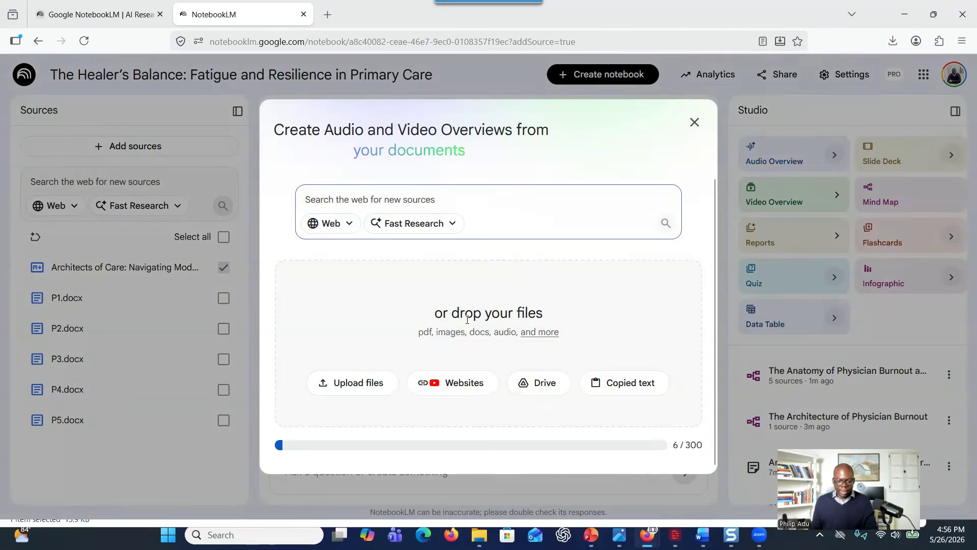
{"action": "left_click", "coordinate": [606, 387]}
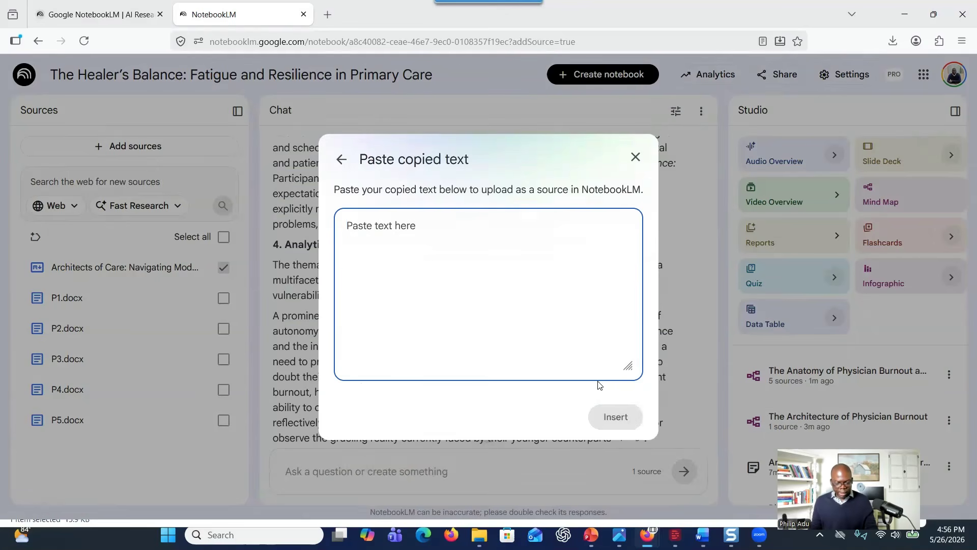
{"action": "key", "text": "ctrl+v"}
{"action": "left_click", "coordinate": [602, 417]}
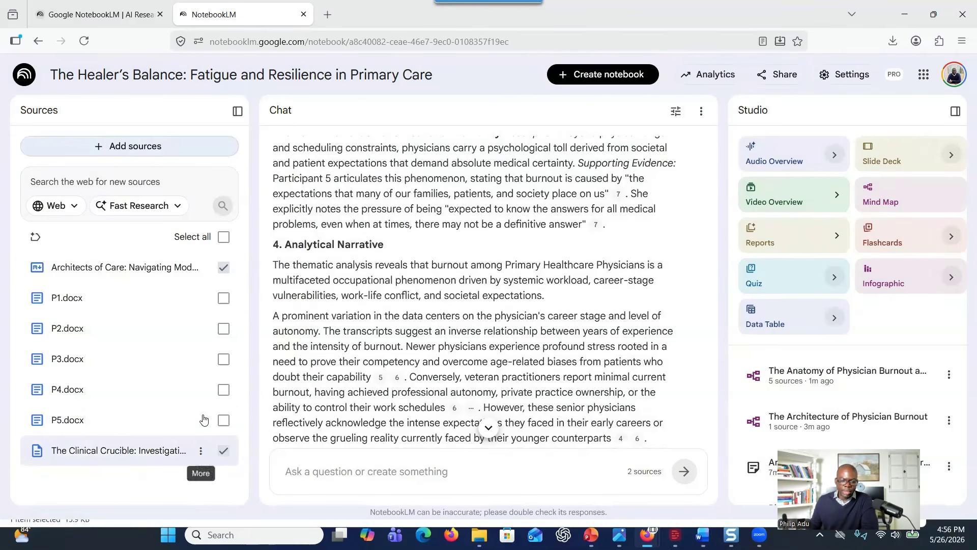
- Leave only the newly added themes source selected and generate a Concept Summary report from it
{"action": "left_click", "coordinate": [224, 271]}
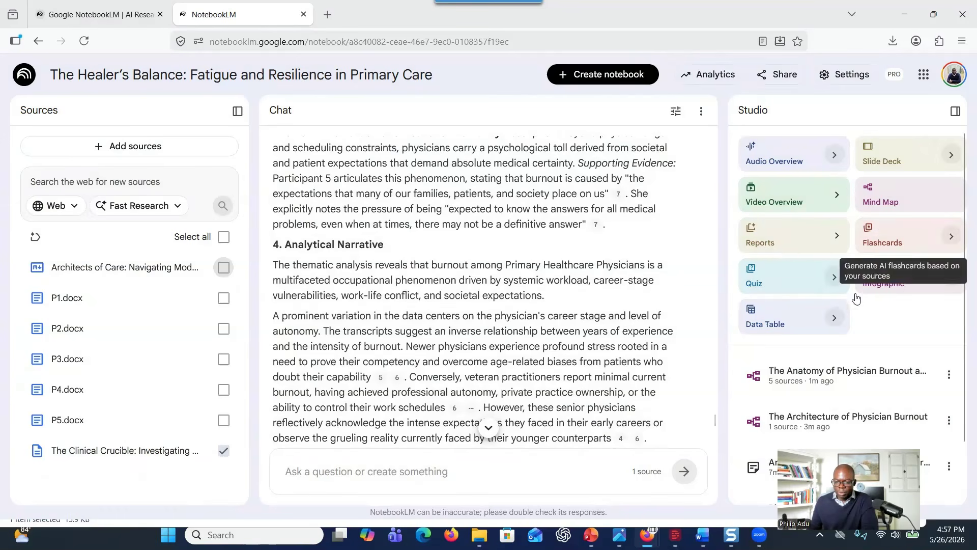
{"action": "left_click", "coordinate": [784, 247]}
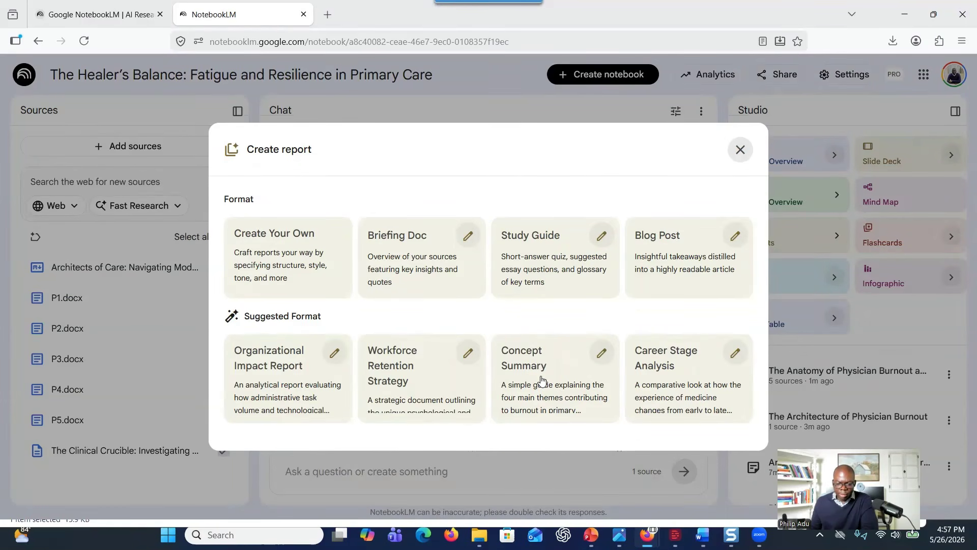
{"action": "left_click", "coordinate": [541, 376]}
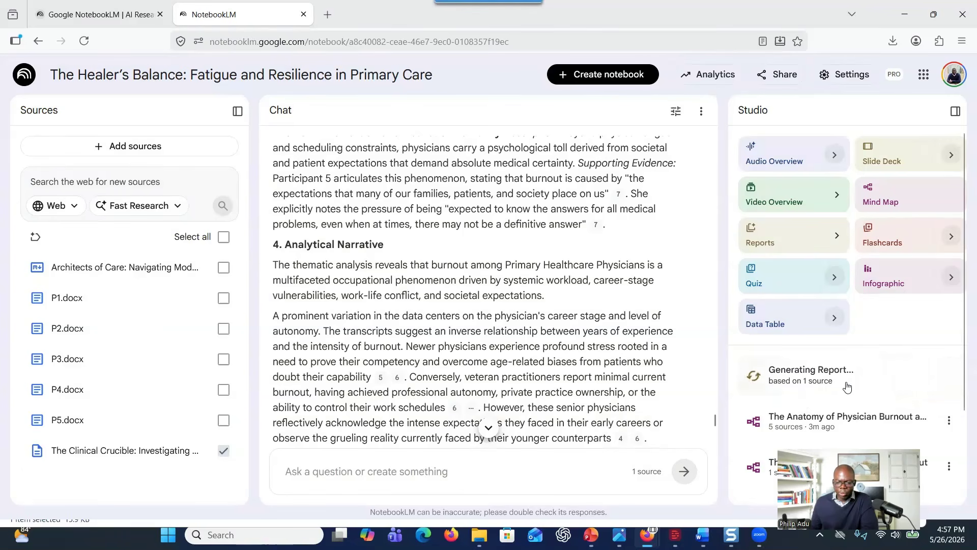
{"action": "left_click", "coordinate": [223, 298]}
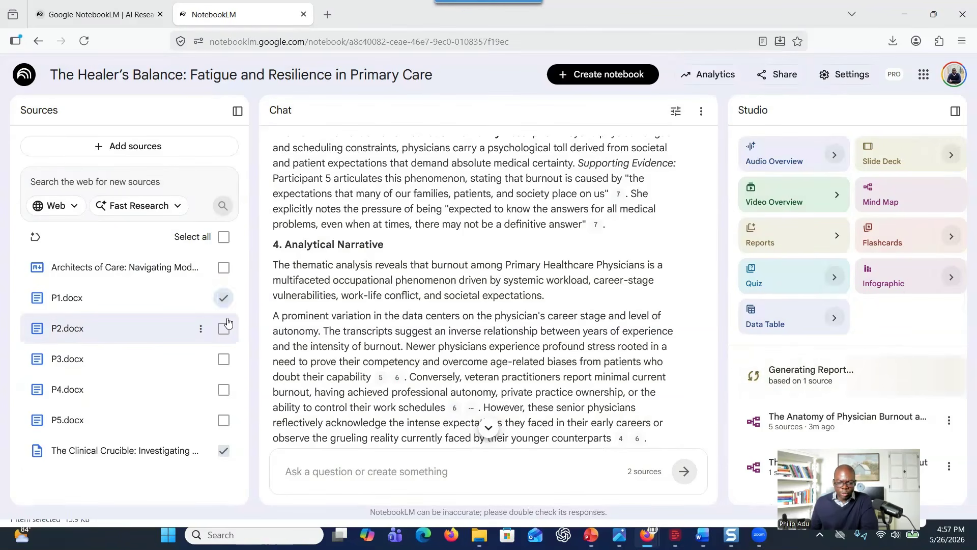
{"action": "left_click", "coordinate": [226, 325]}
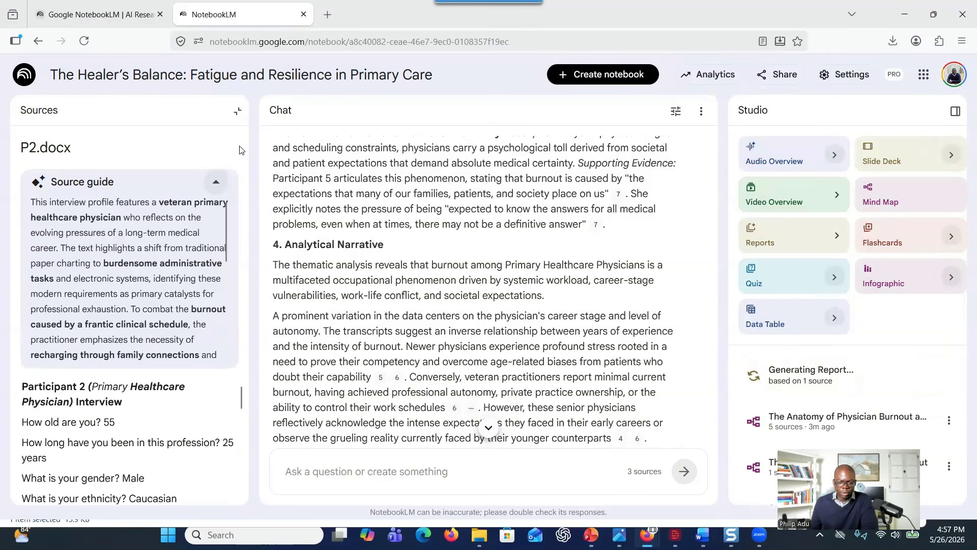
{"action": "left_click", "coordinate": [237, 112]}
{"action": "left_click", "coordinate": [224, 326]}
{"action": "left_click", "coordinate": [223, 298]}
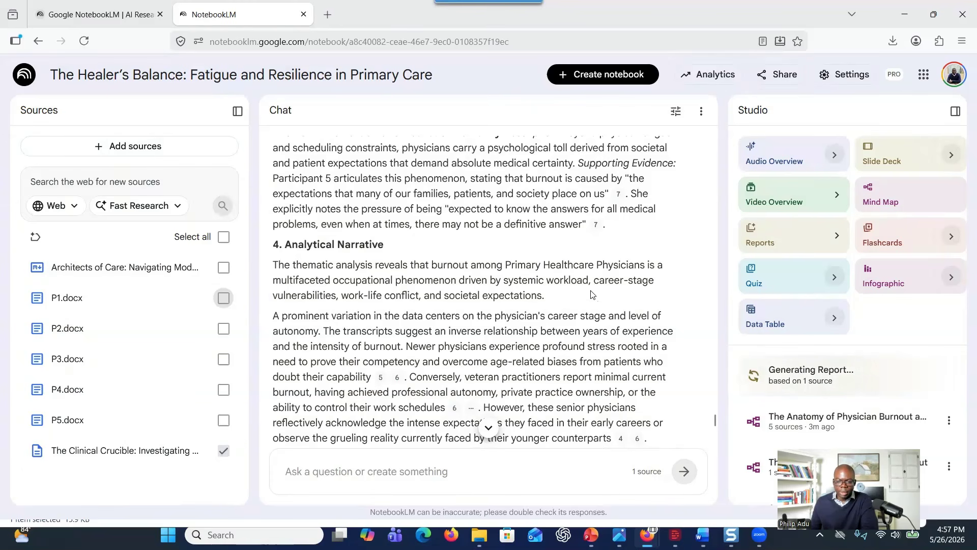
- Select only the Architects of Care source and generate a video overview from it
{"action": "left_click", "coordinate": [224, 450]}
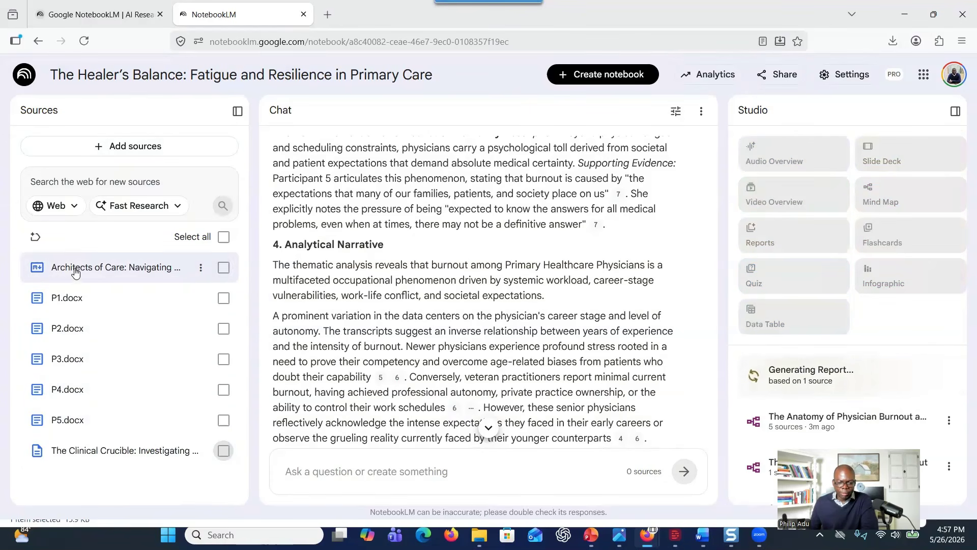
{"action": "left_click", "coordinate": [223, 268]}
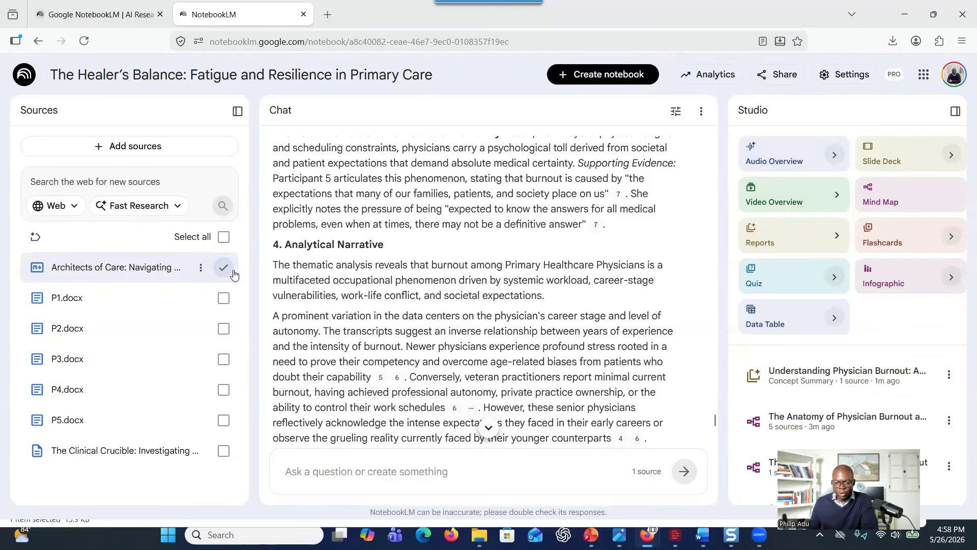
{"action": "left_click", "coordinate": [788, 196]}
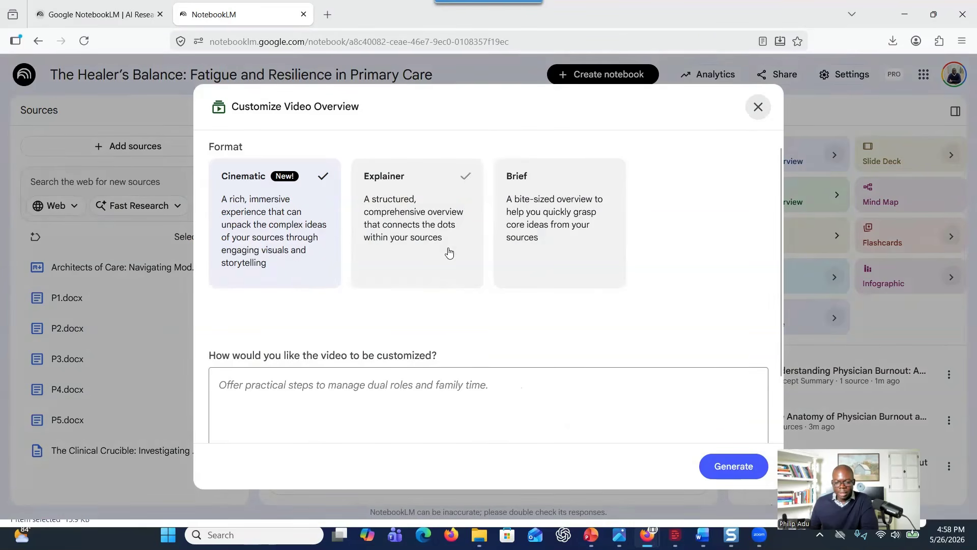
{"action": "left_click", "coordinate": [724, 466]}
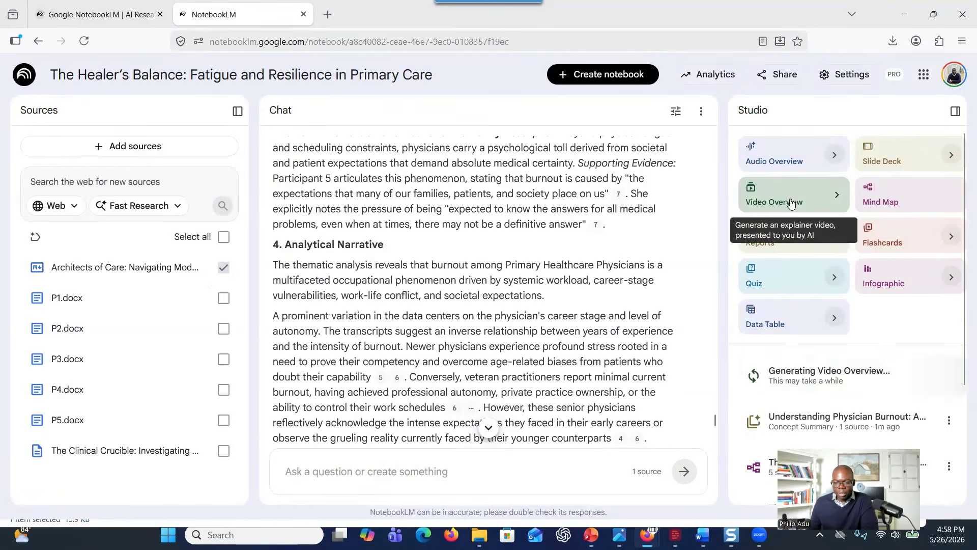
- Generate another Cinematic video overview from the Architects of Care source with the instruction "I want the video to focus more on the causes of burnout."
{"action": "left_click", "coordinate": [750, 196]}
{"action": "scroll", "coordinate": [498, 315], "scroll_direction": "down", "scroll_amount": 2}
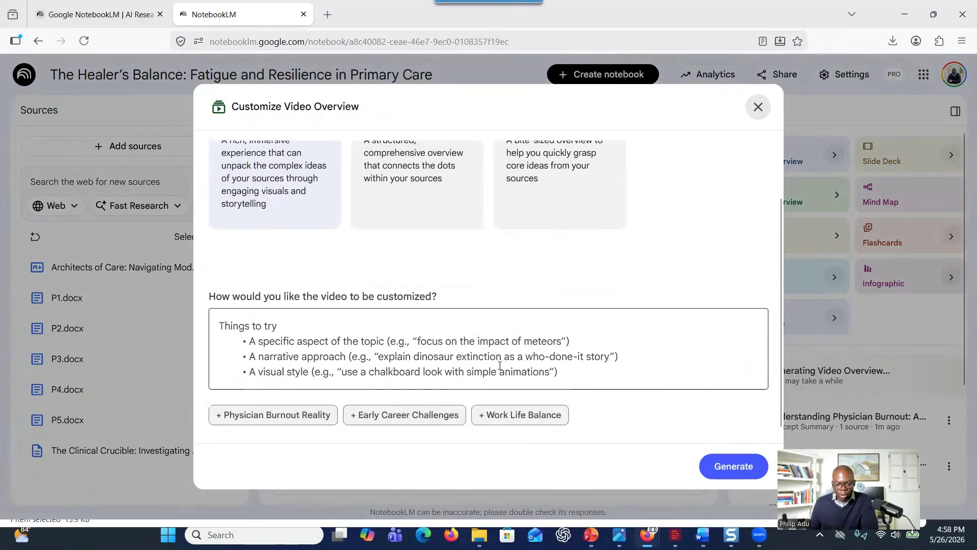
{"action": "left_click", "coordinate": [446, 406]}
{"action": "left_click", "coordinate": [252, 404]}
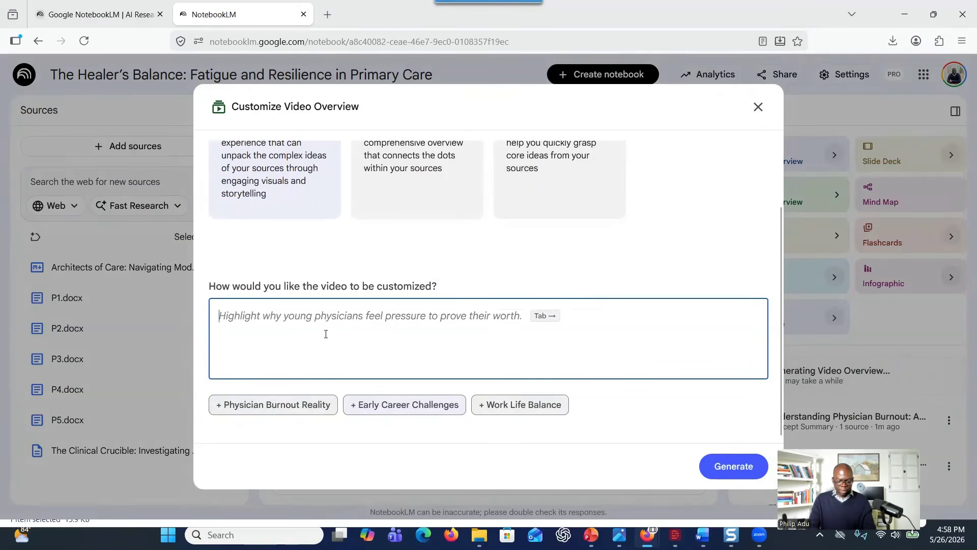
{"action": "type", "text": "I"}
{"action": "type", "text": " want the video to focu"}
{"action": "type", "text": "s o"}
{"action": "type", "text": "more"}
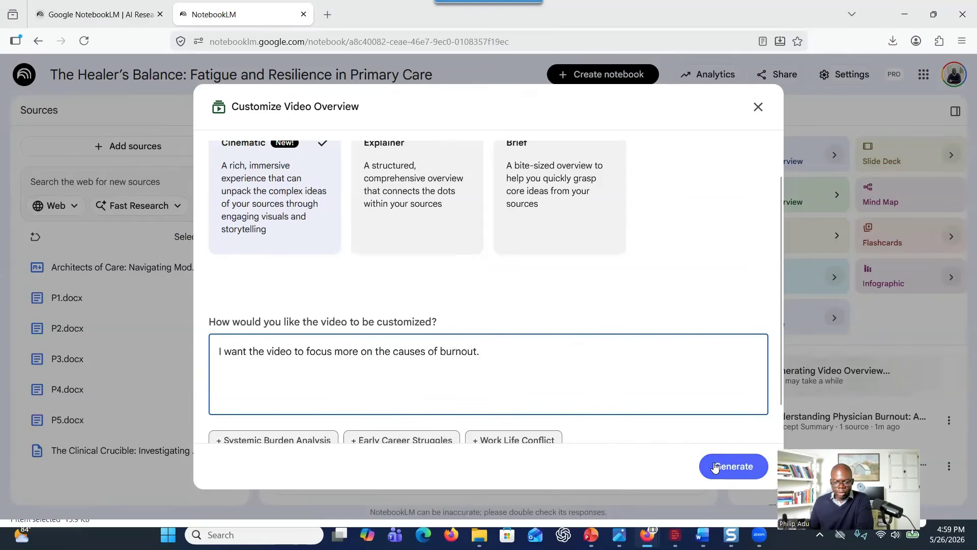
{"action": "left_click", "coordinate": [715, 467]}
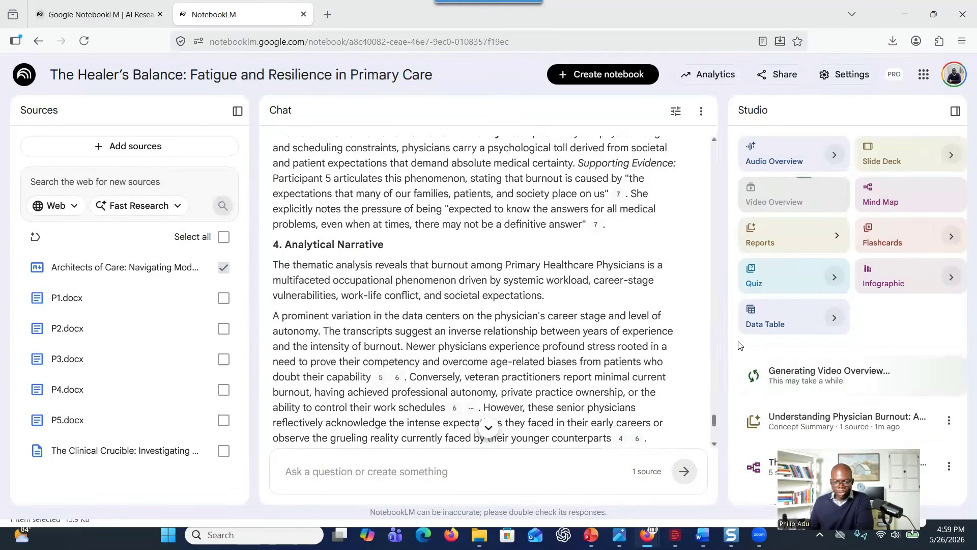
- Generate an infographic from the Architects of Care source
{"action": "scroll", "coordinate": [758, 363], "scroll_direction": "down", "scroll_amount": 2}
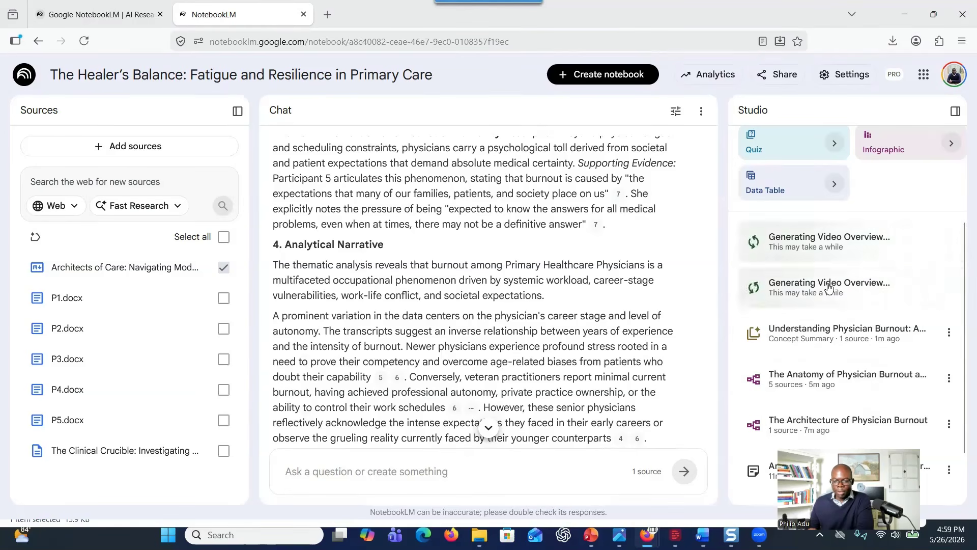
{"action": "scroll", "coordinate": [814, 290], "scroll_direction": "up", "scroll_amount": 3}
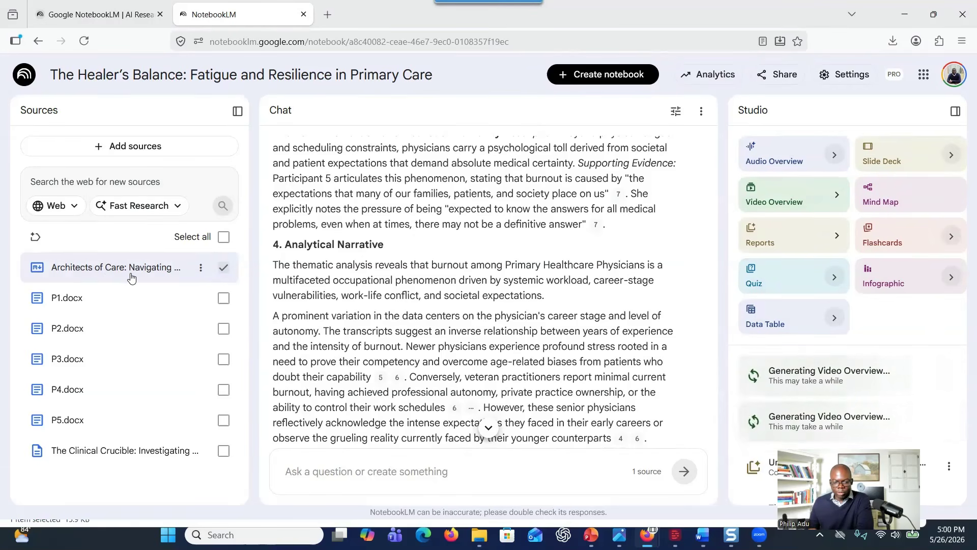
{"action": "left_click", "coordinate": [888, 282]}
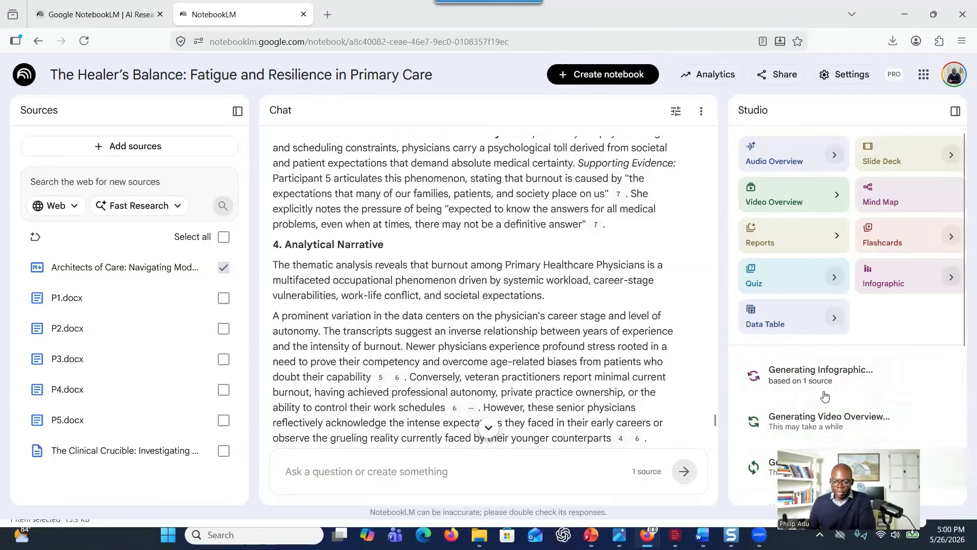
- Open the Understanding Physician Burnout concept summary report and widen its reading area
{"action": "scroll", "coordinate": [820, 388], "scroll_direction": "down", "scroll_amount": 2}
{"action": "scroll", "coordinate": [820, 387], "scroll_direction": "down", "scroll_amount": 4}
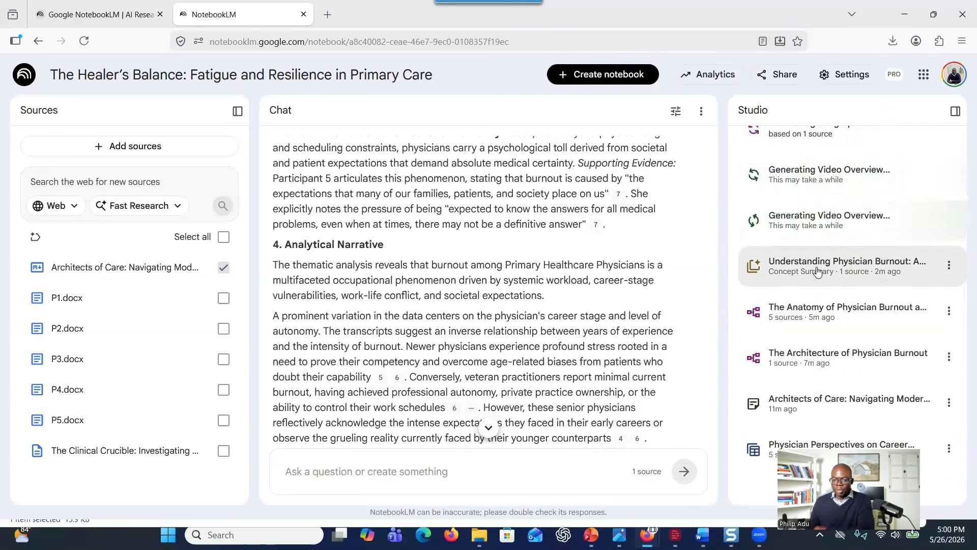
{"action": "left_click", "coordinate": [816, 274]}
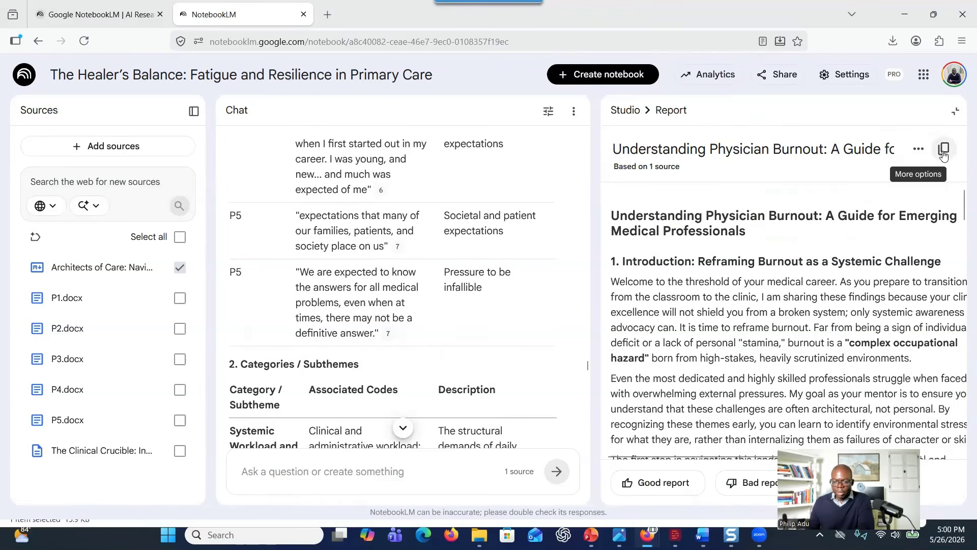
{"action": "scroll", "coordinate": [941, 282], "scroll_direction": "down", "scroll_amount": 4}
{"action": "left_click_drag", "start_coordinate": [595, 265], "coordinate": [402, 265]}
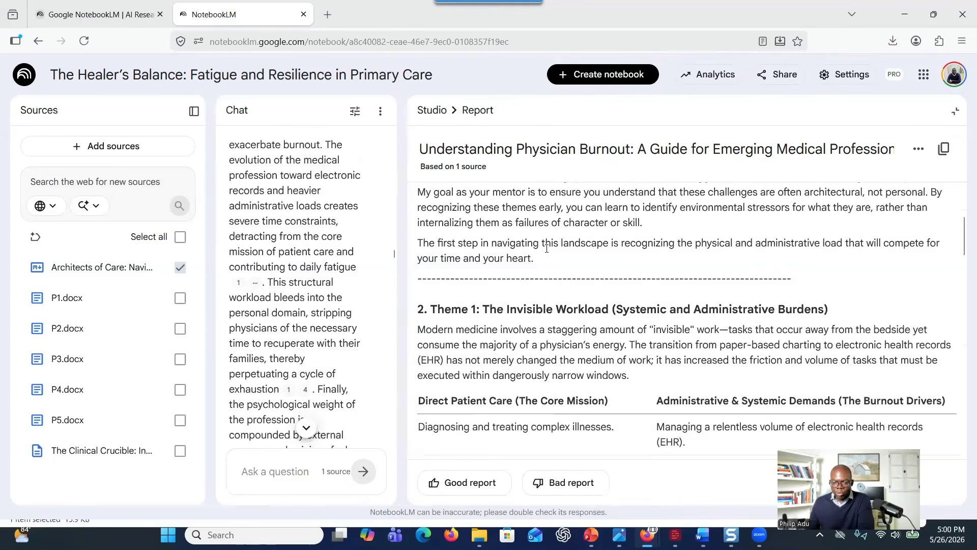
- Read through the report's introduction, its four burnout themes with their key insights, and the closing synthesis
{"action": "scroll", "coordinate": [547, 248], "scroll_direction": "down", "scroll_amount": 7}
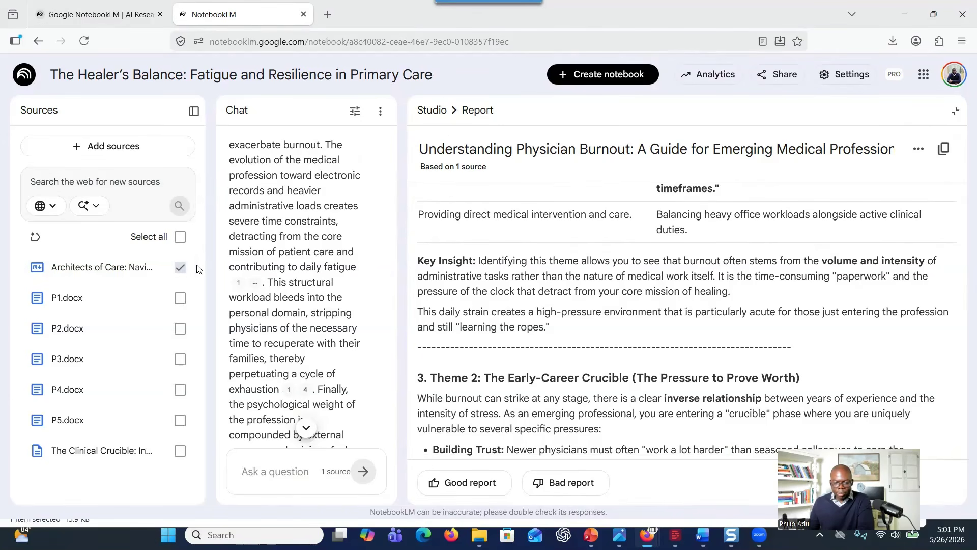
{"action": "scroll", "coordinate": [616, 307], "scroll_direction": "up", "scroll_amount": 15}
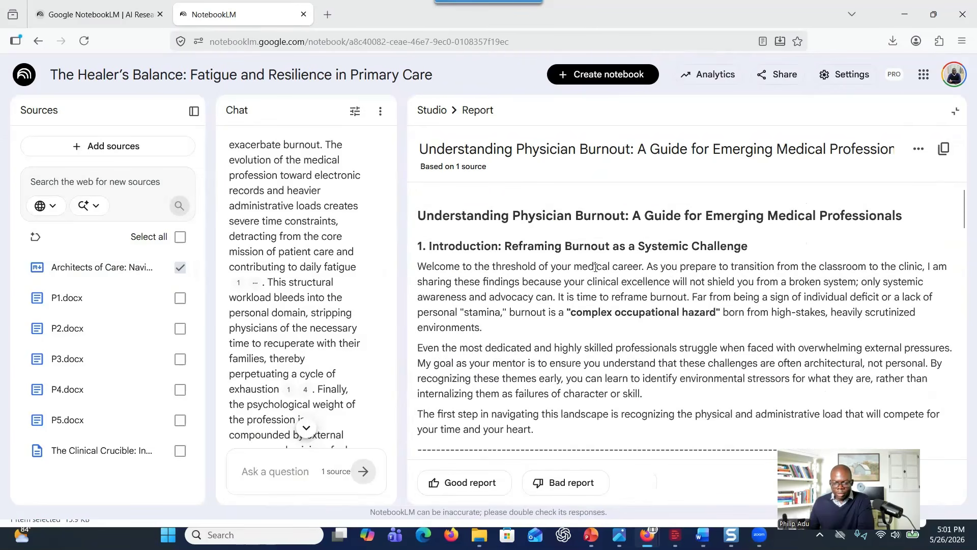
{"action": "scroll", "coordinate": [592, 286], "scroll_direction": "down", "scroll_amount": 2}
{"action": "scroll", "coordinate": [592, 286], "scroll_direction": "up", "scroll_amount": 2}
{"action": "scroll", "coordinate": [592, 287], "scroll_direction": "down", "scroll_amount": 5}
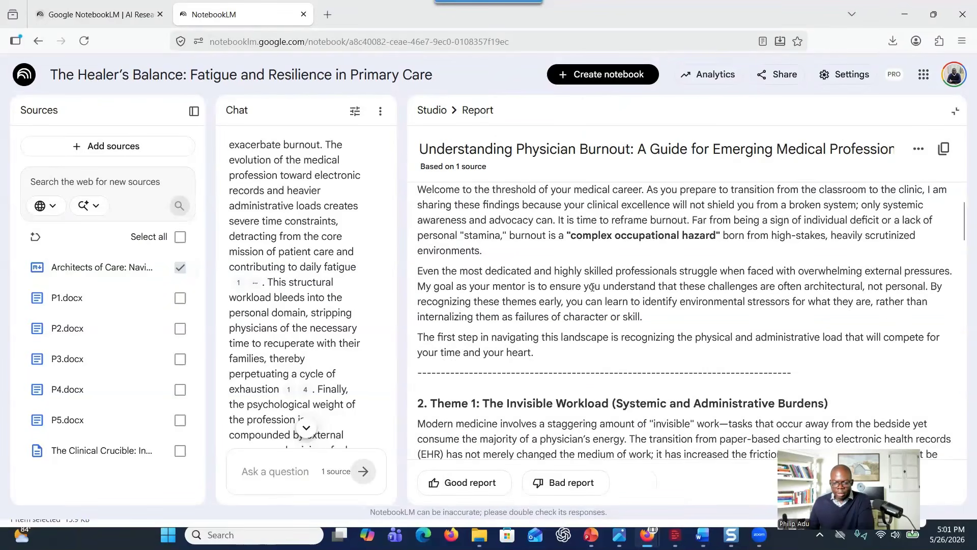
{"action": "scroll", "coordinate": [591, 290], "scroll_direction": "up", "scroll_amount": 1}
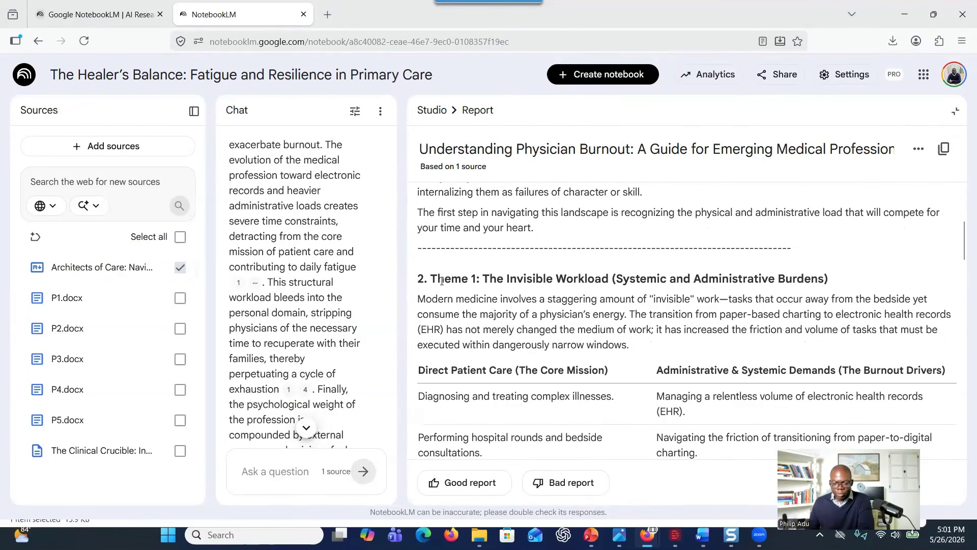
{"action": "left_click_drag", "start_coordinate": [505, 279], "coordinate": [796, 296]}
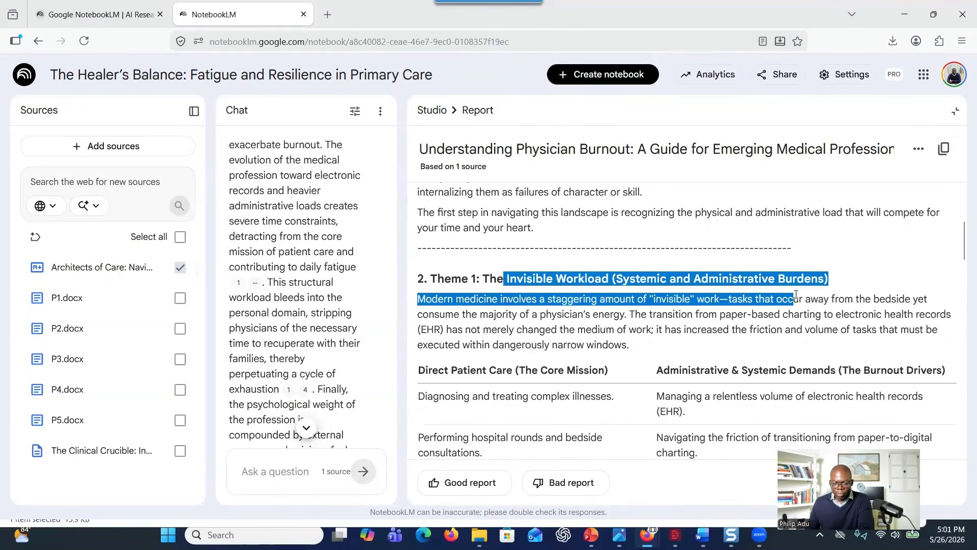
{"action": "scroll", "coordinate": [691, 319], "scroll_direction": "down", "scroll_amount": 4}
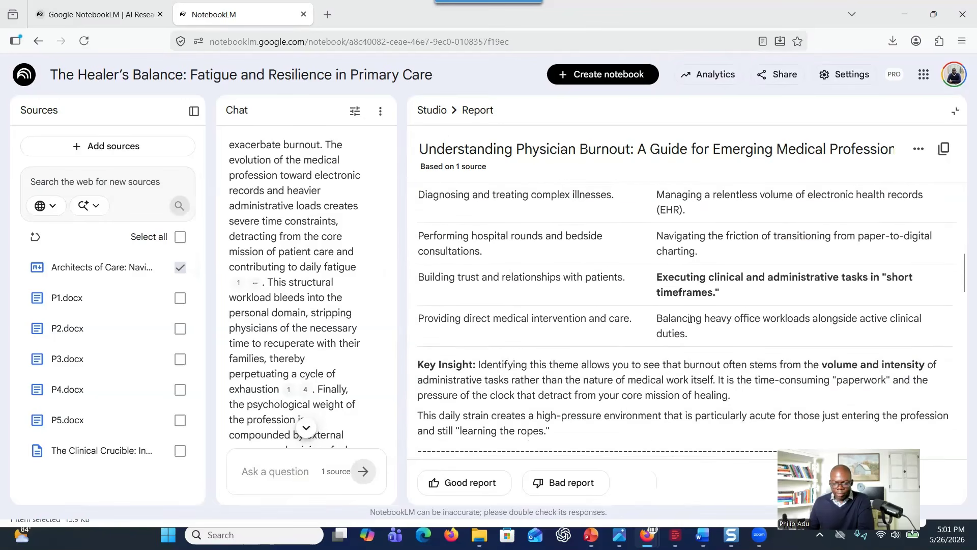
{"action": "scroll", "coordinate": [690, 319], "scroll_direction": "up", "scroll_amount": 2}
{"action": "scroll", "coordinate": [542, 316], "scroll_direction": "down", "scroll_amount": 5}
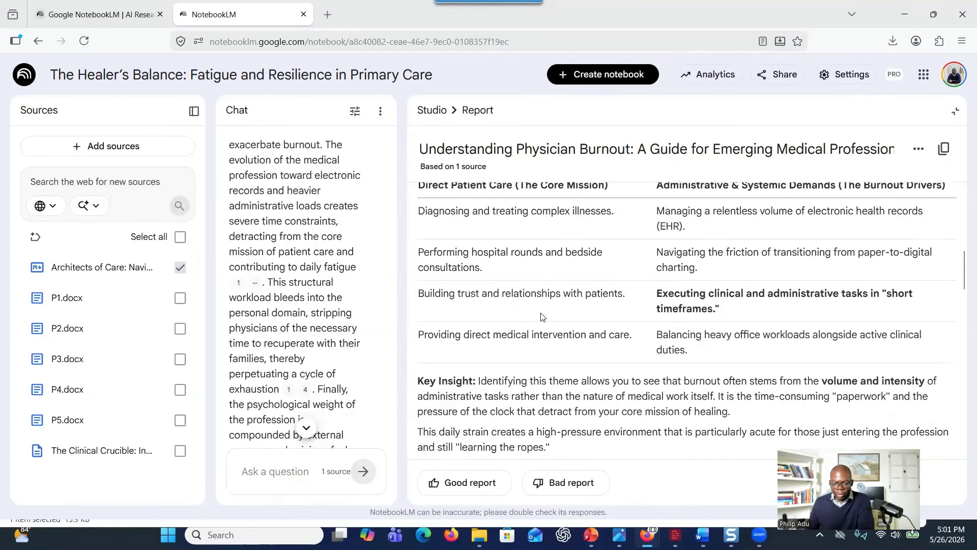
{"action": "scroll", "coordinate": [541, 313], "scroll_direction": "down", "scroll_amount": 5}
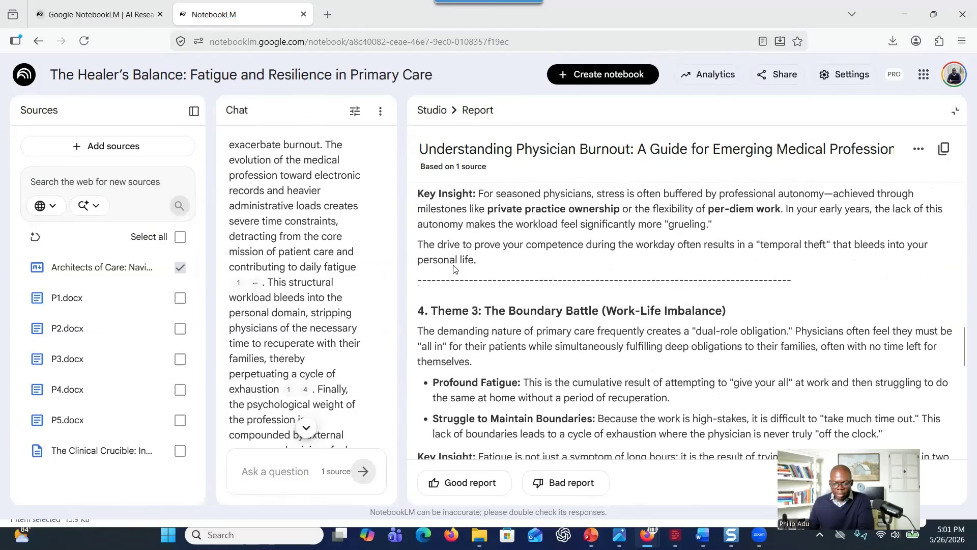
{"action": "scroll", "coordinate": [499, 313], "scroll_direction": "down", "scroll_amount": 10}
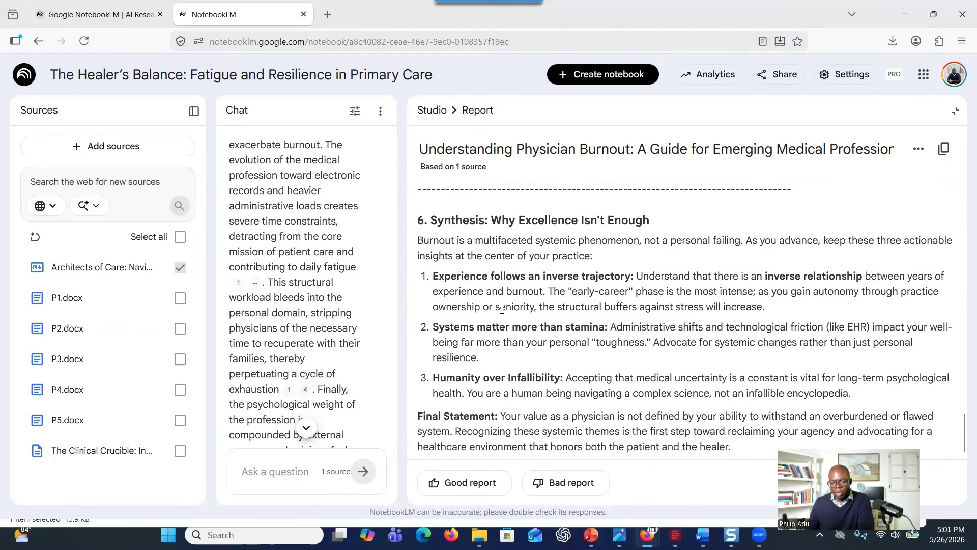
{"action": "scroll", "coordinate": [581, 269], "scroll_direction": "up", "scroll_amount": 8}
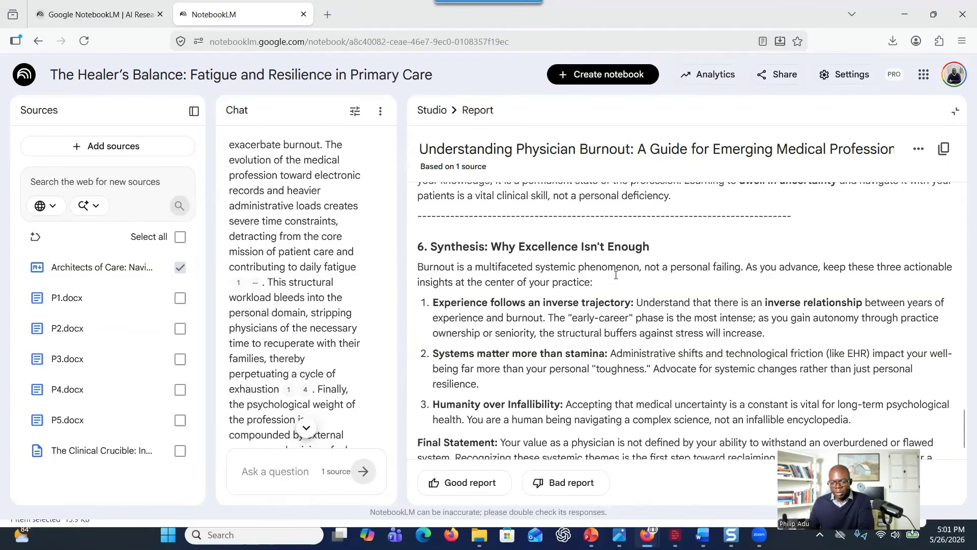
{"action": "scroll", "coordinate": [614, 278], "scroll_direction": "up", "scroll_amount": 1}
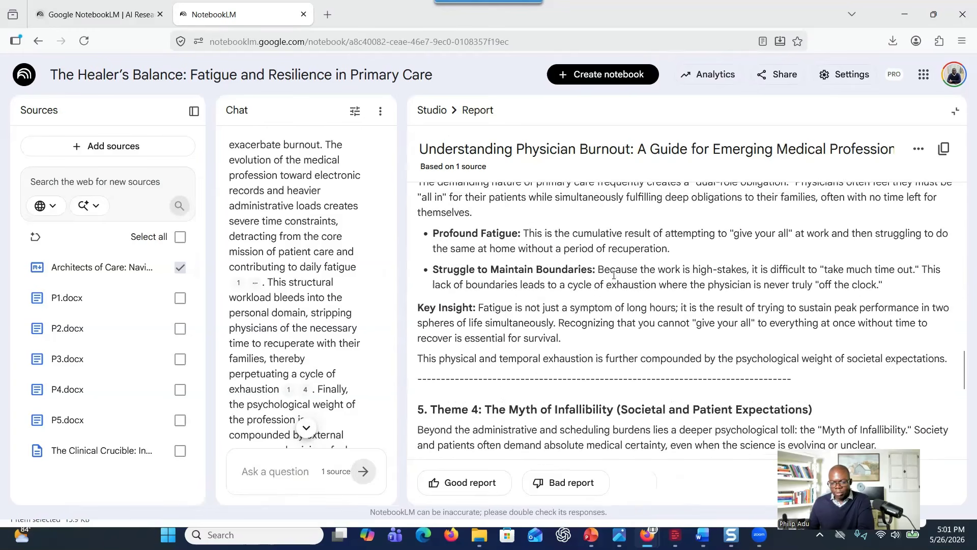
{"action": "scroll", "coordinate": [614, 274], "scroll_direction": "up", "scroll_amount": 2}
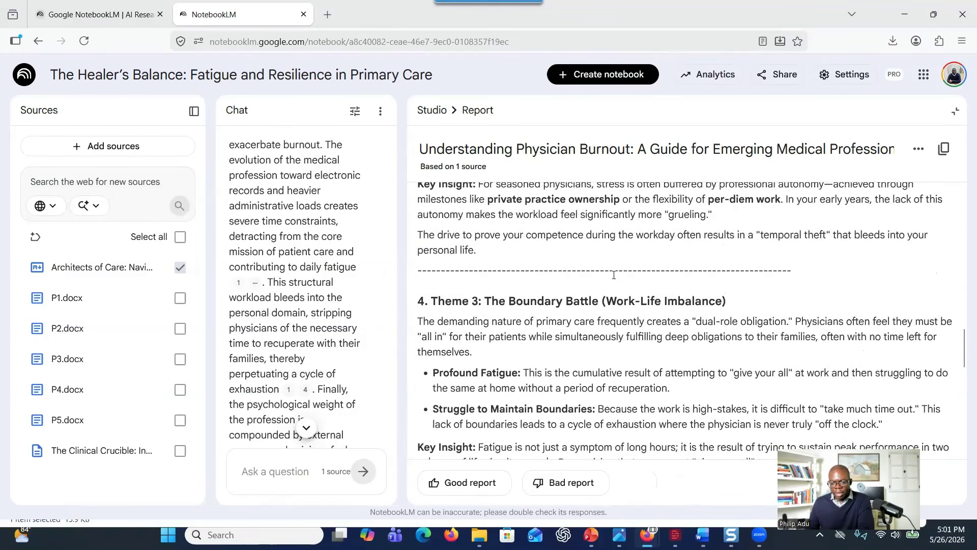
{"action": "scroll", "coordinate": [614, 275], "scroll_direction": "up", "scroll_amount": 1}
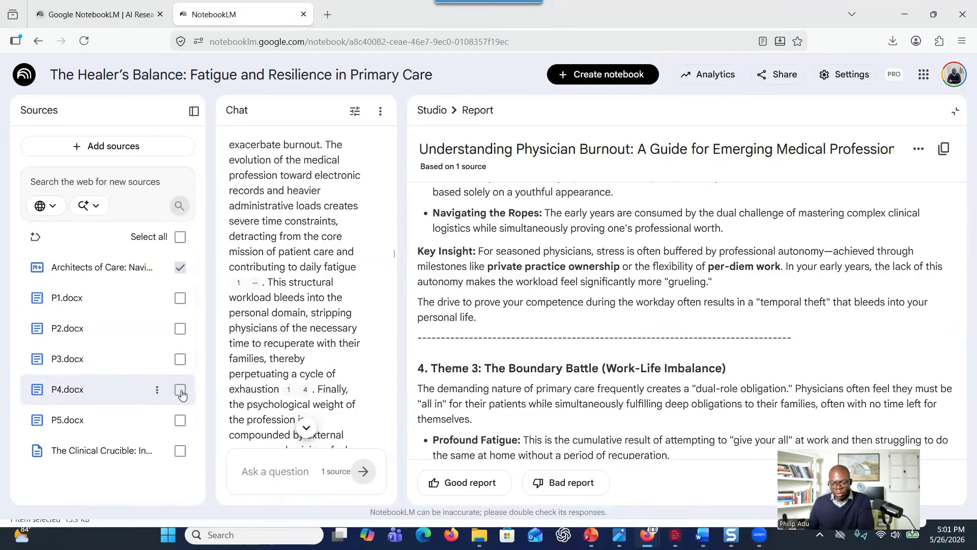
- Add P1.docx through P5.docx to the source selection and close the report
{"action": "left_click", "coordinate": [180, 297]}
{"action": "left_click", "coordinate": [180, 328]}
{"action": "left_click", "coordinate": [180, 358]}
{"action": "left_click", "coordinate": [180, 389]}
{"action": "left_click", "coordinate": [180, 419]}
{"action": "left_click", "coordinate": [432, 111]}
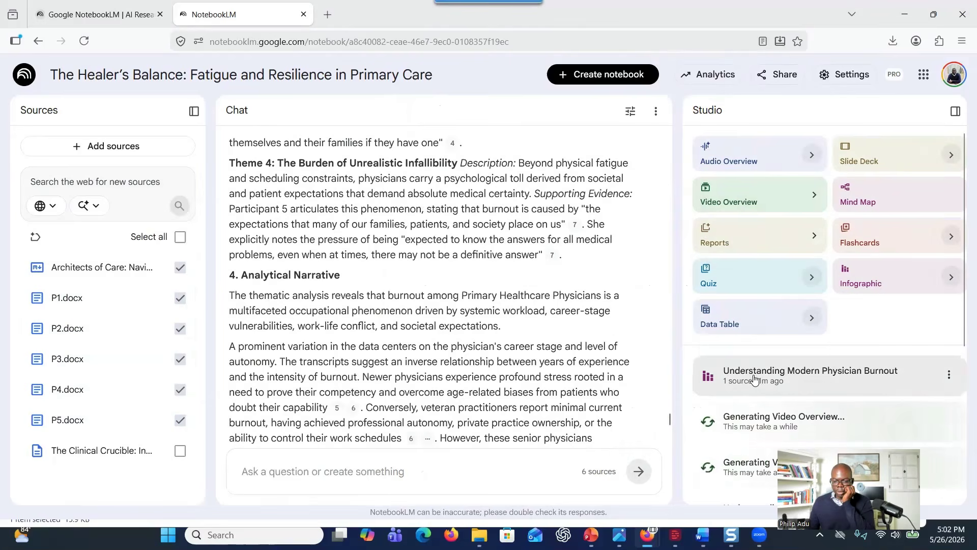
- View the Understanding Modern Physician Burnout infographic and close it
{"action": "left_click", "coordinate": [755, 377]}
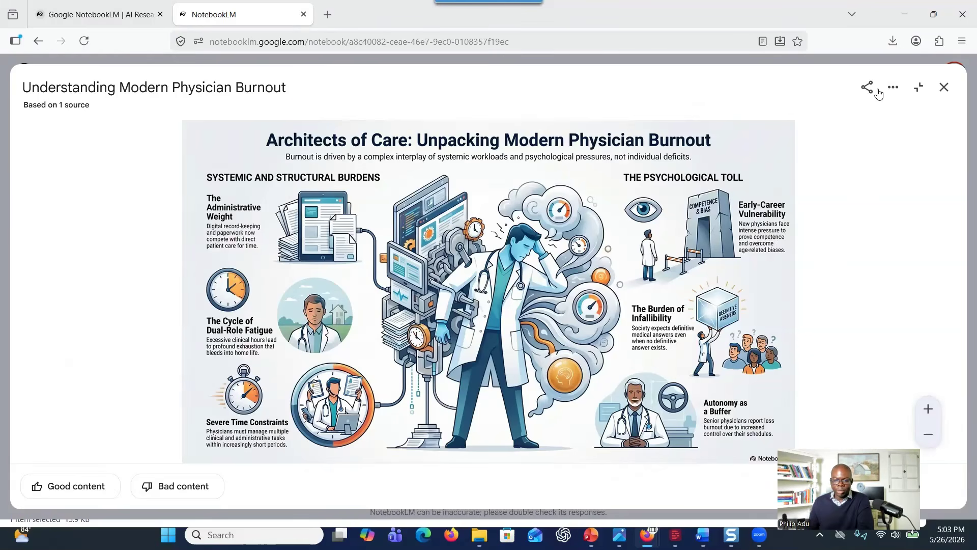
{"action": "left_click", "coordinate": [944, 87]}
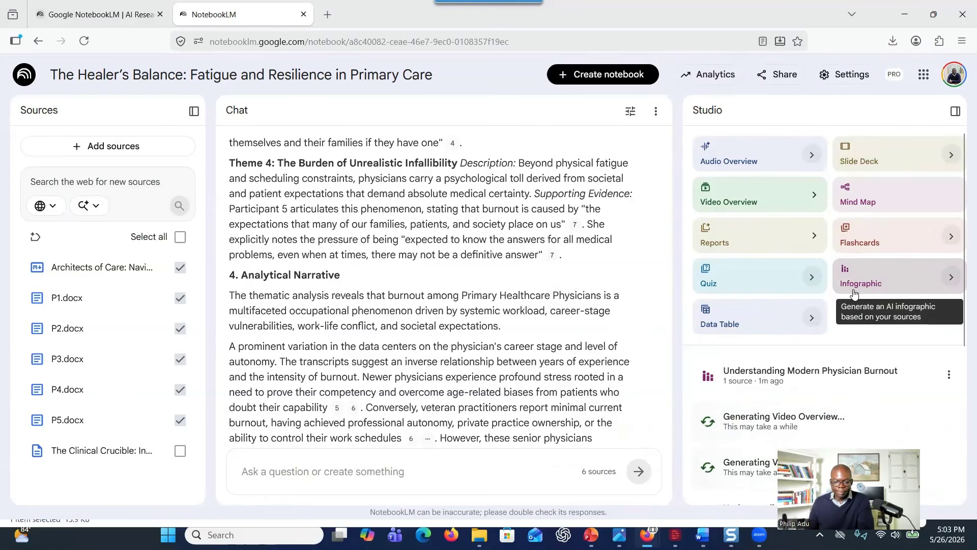
- Play The Architecture of Exhaustion video overview in full screen
{"action": "scroll", "coordinate": [654, 315], "scroll_direction": "up", "scroll_amount": 5}
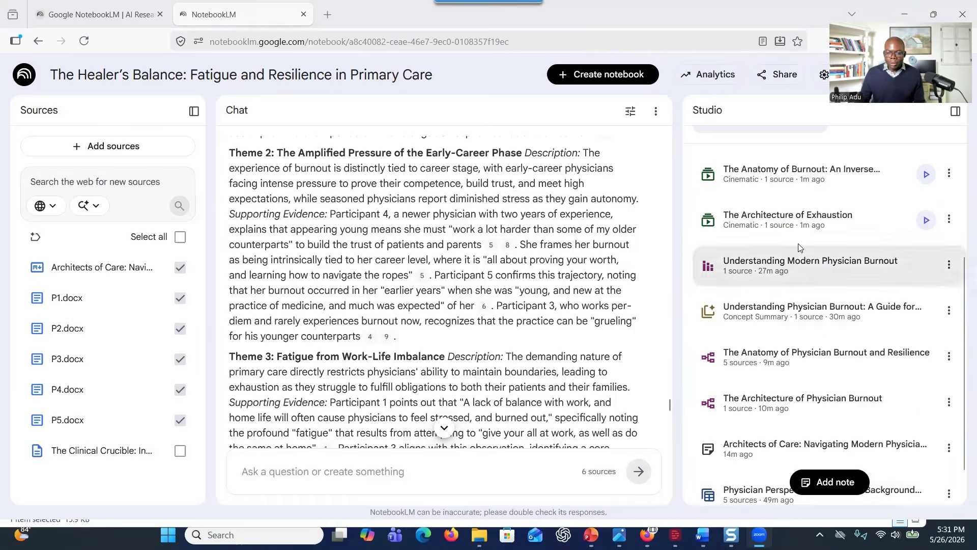
{"action": "left_click", "coordinate": [927, 222]}
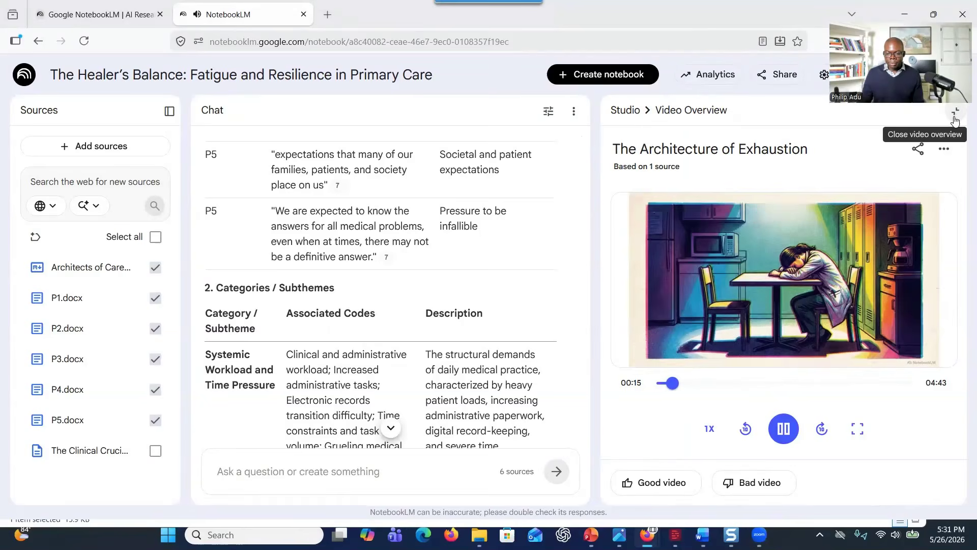
{"action": "left_click", "coordinate": [857, 429]}
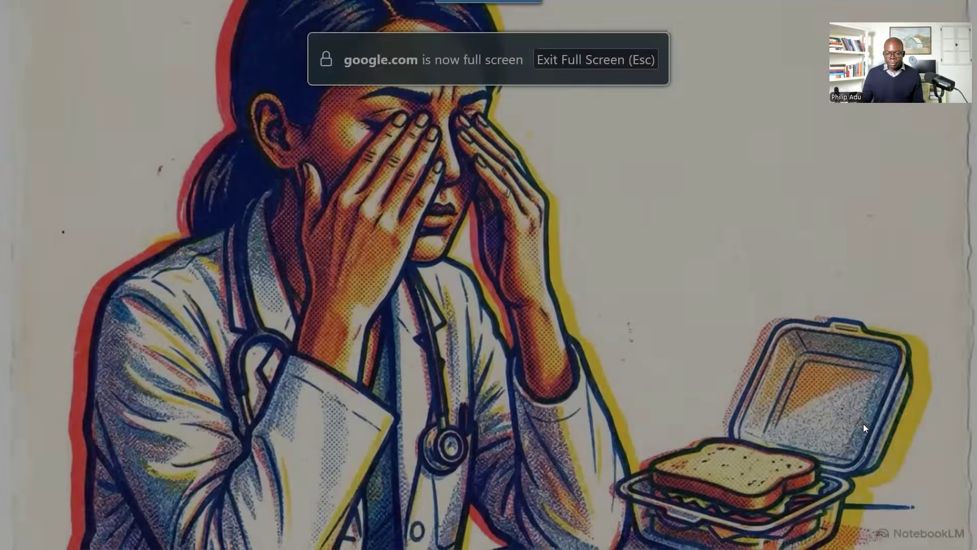